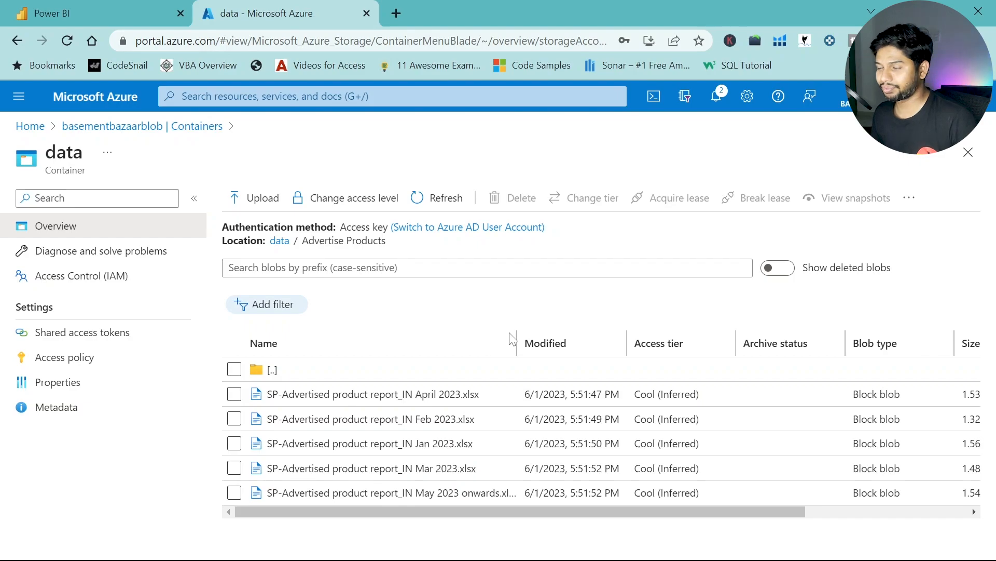
# - Switch to Power BI and show all item types that can be created in BBZ-Workspace
pyautogui.click(126, 23)
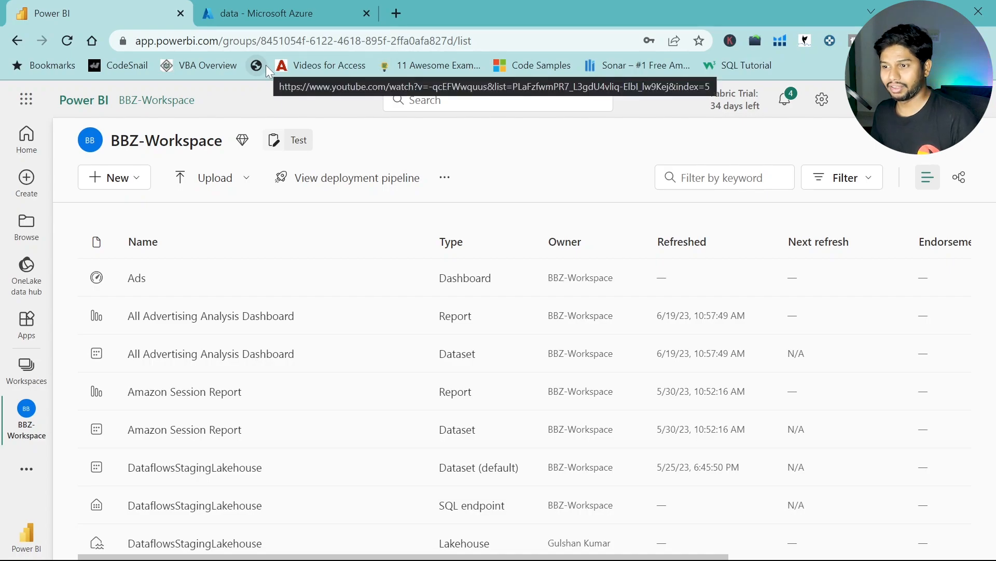
pyautogui.click(141, 184)
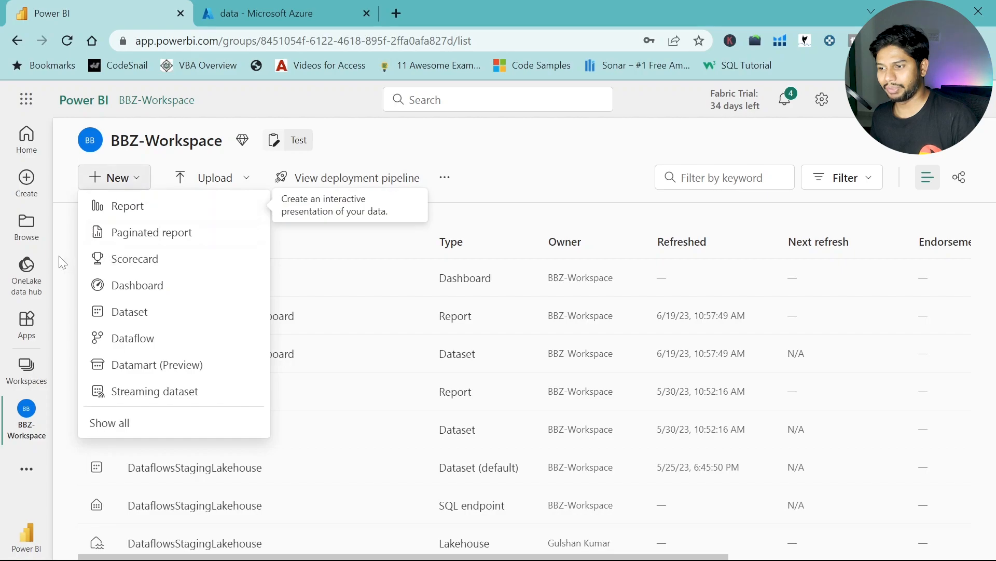
pyautogui.click(111, 428)
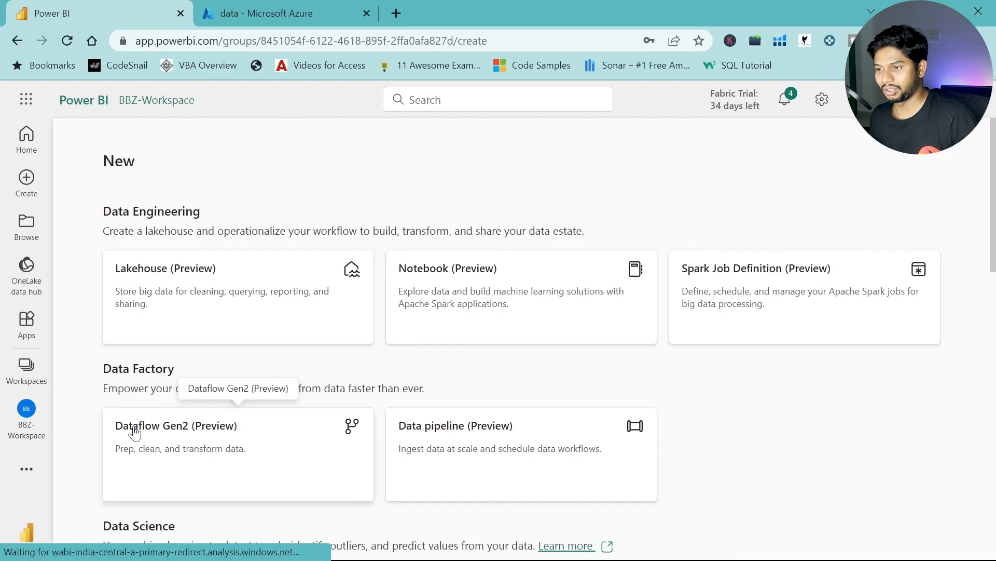
pyautogui.scroll(-1, 731, 368)
pyautogui.scroll(2, 736, 372)
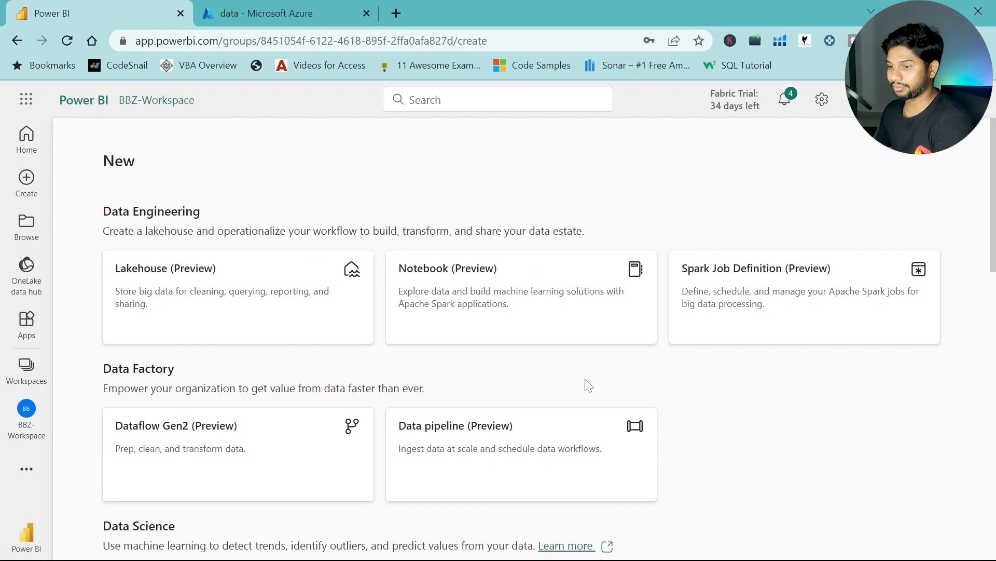
# - Capture the Data Factory section, circle Dataflow Gen2 and underline its text in freehand red, and discard the capture
pyautogui.press('Print')
pyautogui.moveTo(90, 351); pyautogui.dragTo(692, 514)
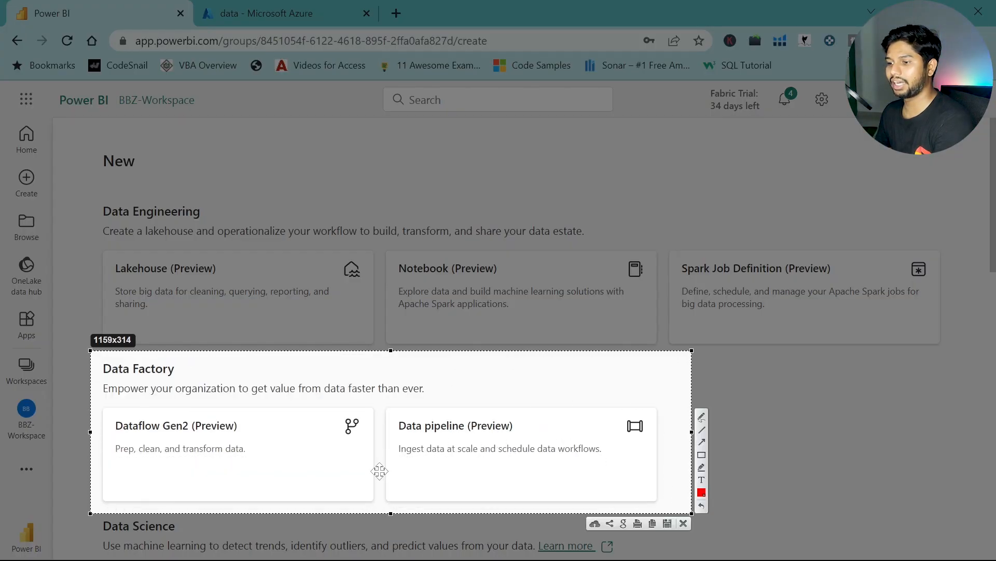
pyautogui.click(702, 417)
pyautogui.moveTo(220, 410)
pyautogui.mouseDown()
pyautogui.moveTo(147, 501)
pyautogui.moveTo(187, 412)
pyautogui.mouseUp()
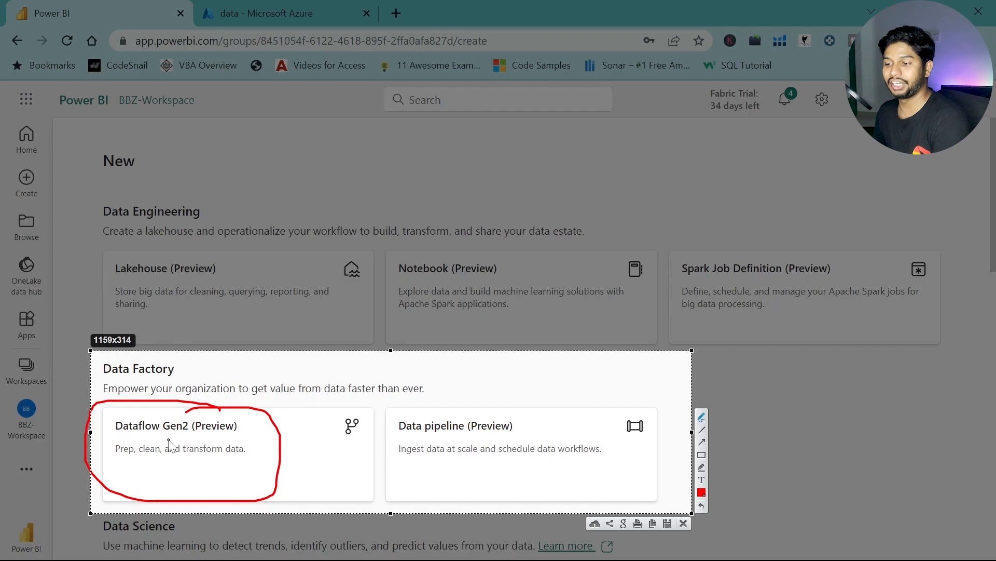
pyautogui.moveTo(162, 489); pyautogui.dragTo(270, 464)
pyautogui.moveTo(196, 488); pyautogui.dragTo(271, 478)
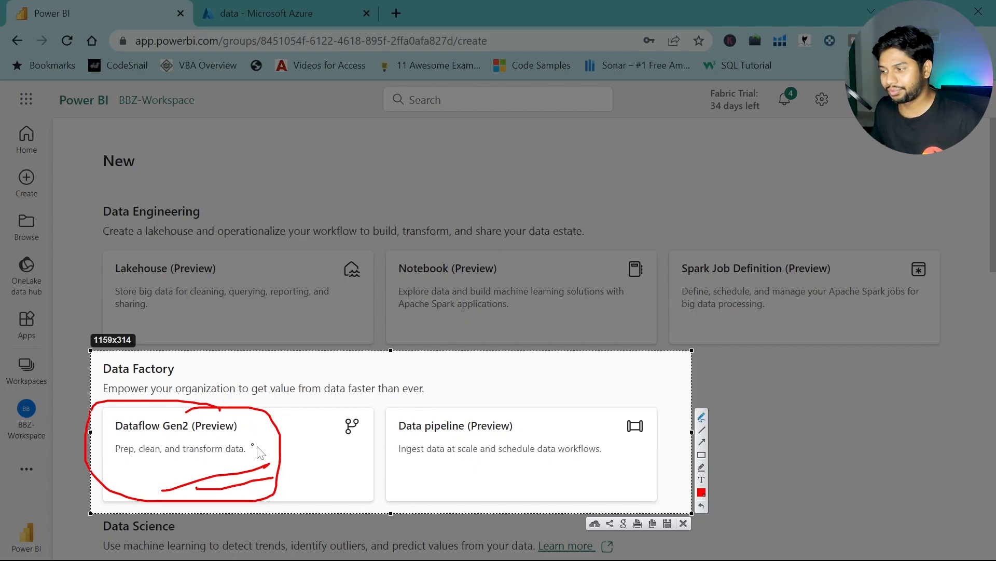
pyautogui.moveTo(138, 387); pyautogui.dragTo(238, 380)
pyautogui.moveTo(165, 441); pyautogui.dragTo(239, 451)
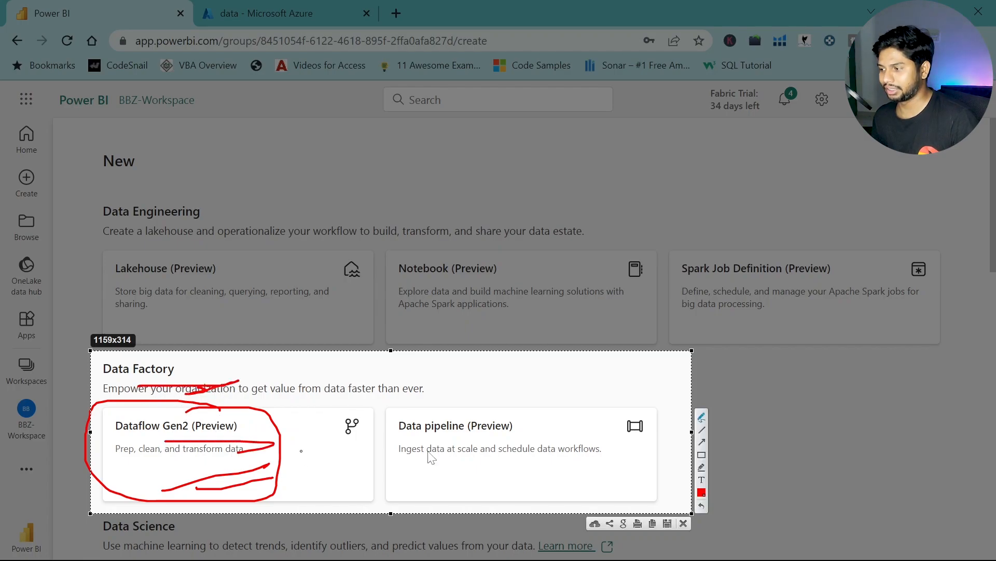
pyautogui.click(682, 523)
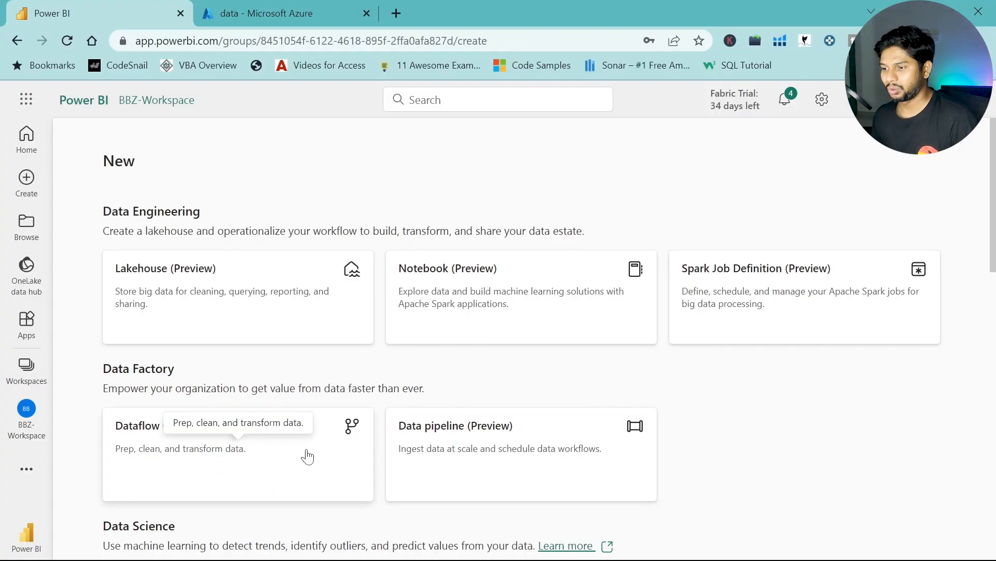
# - Create a Dataflow Gen2 and choose Azure Blobs as its data source by searching the connectors for "blo"
pyautogui.click(249, 467)
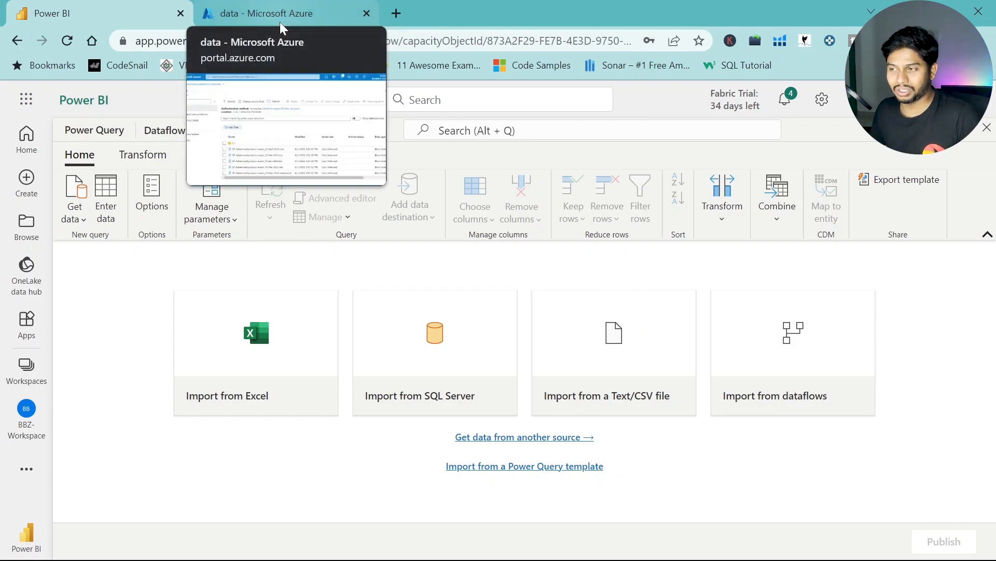
pyautogui.click(79, 218)
pyautogui.click(101, 381)
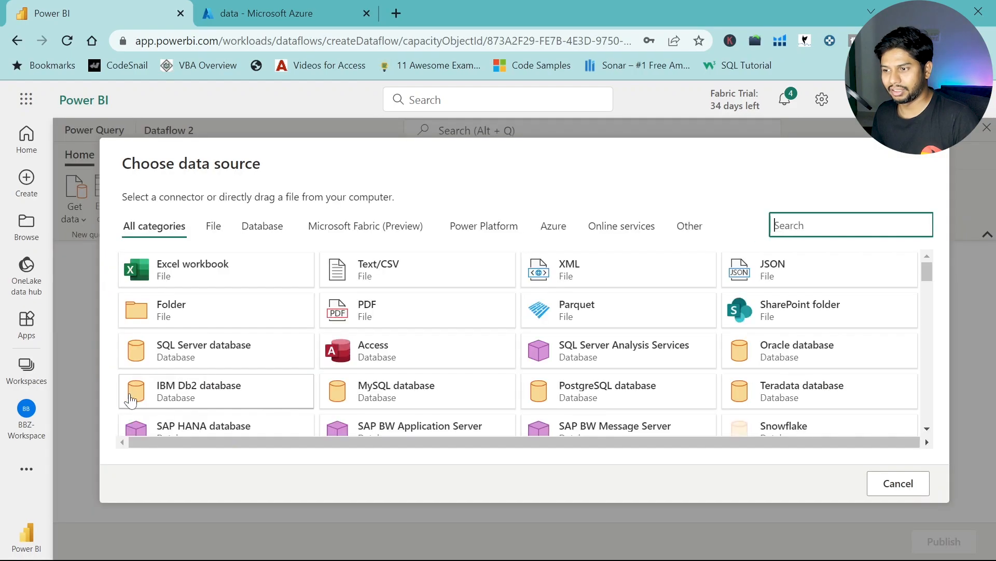
pyautogui.write('blo')
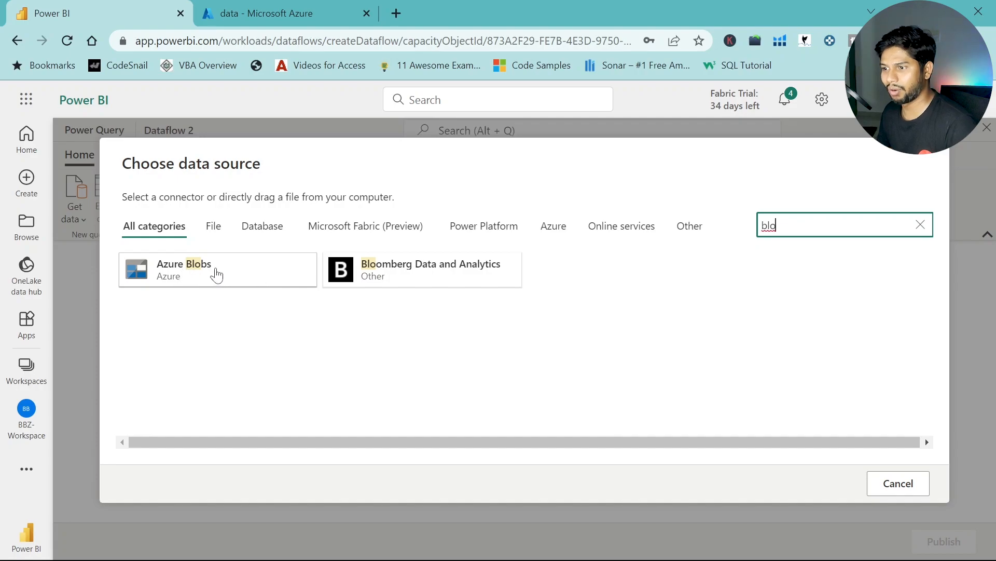
pyautogui.click(229, 278)
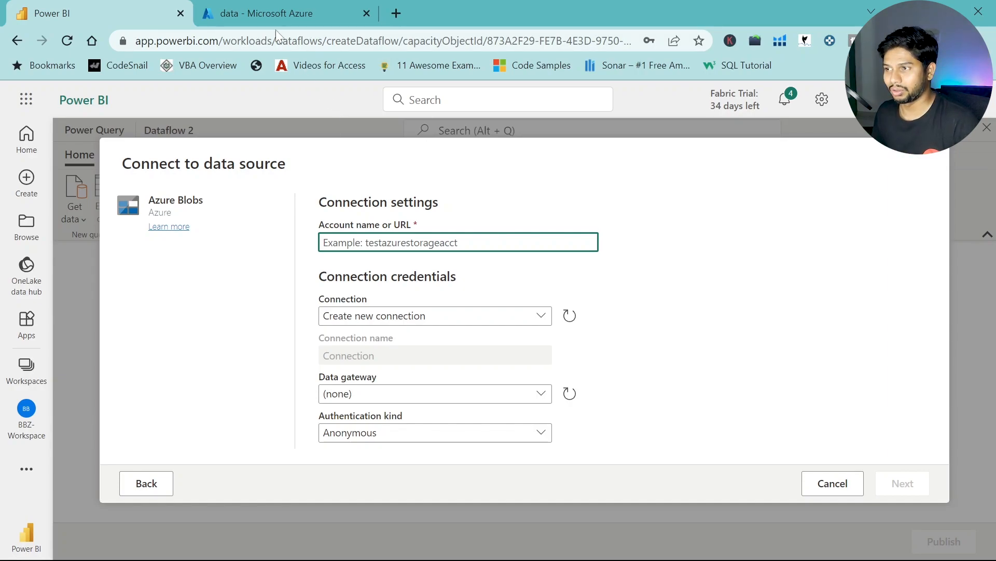
# - Switch to the Azure portal and open the Endpoints settings of the basementbazaarblob storage account
pyautogui.click(279, 14)
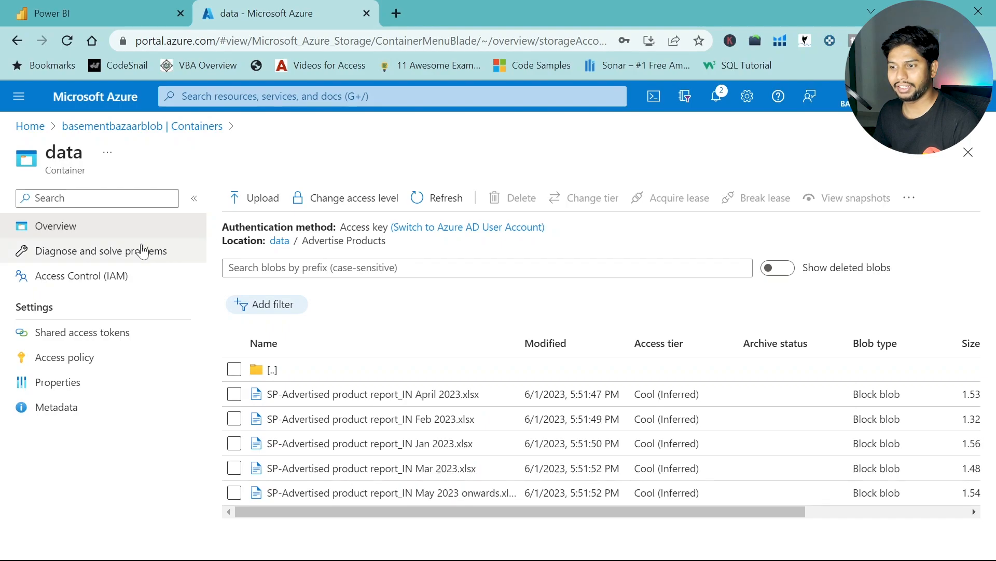
pyautogui.click(34, 129)
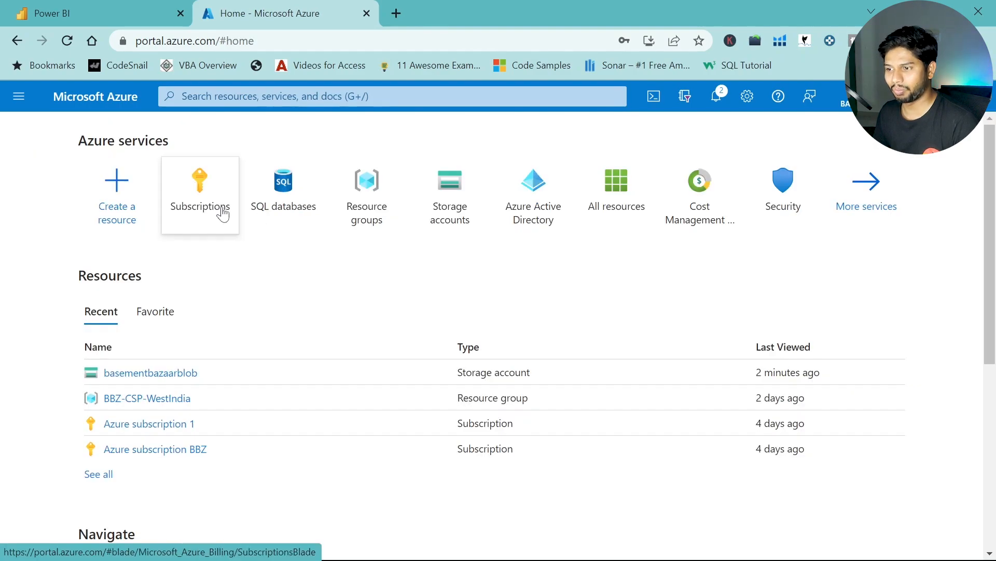
pyautogui.click(112, 375)
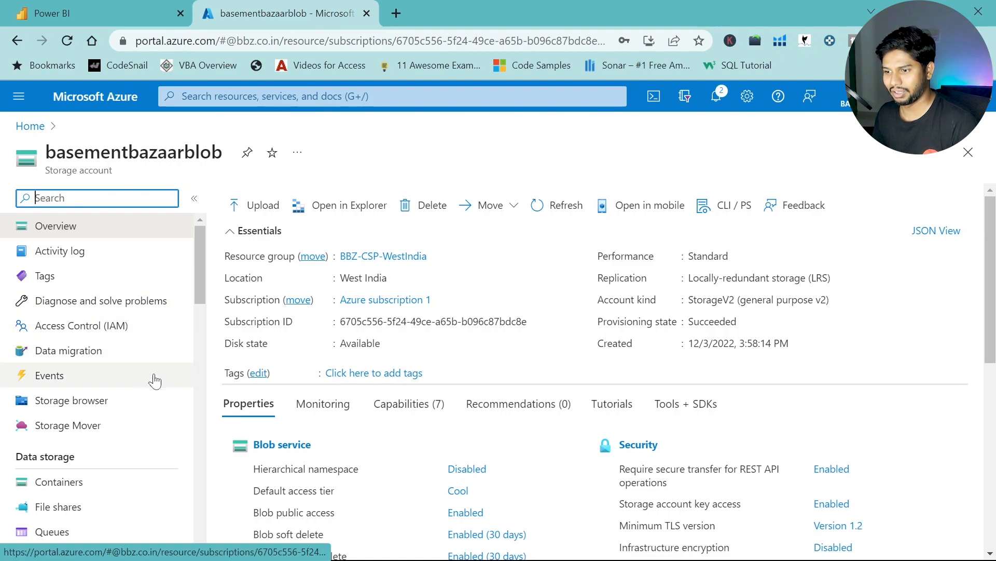
pyautogui.scroll(-5, 151, 379)
pyautogui.scroll(-5, 154, 381)
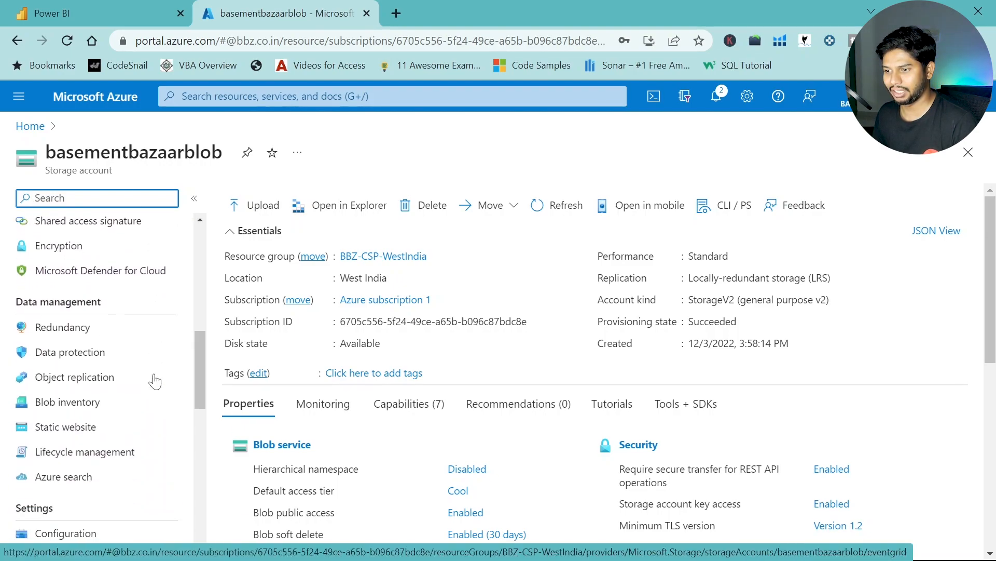
pyautogui.scroll(-3, 155, 382)
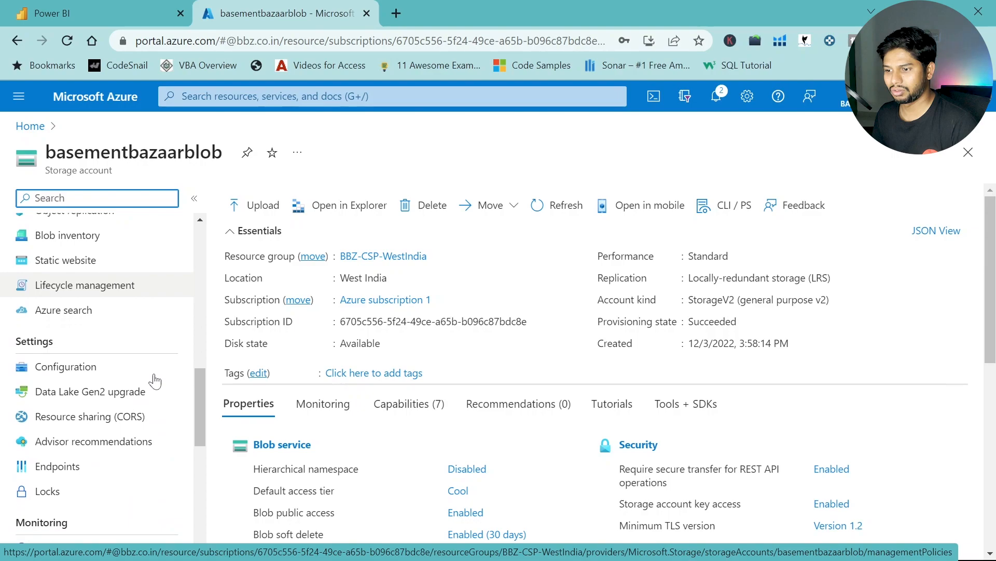
pyautogui.scroll(2, 93, 313)
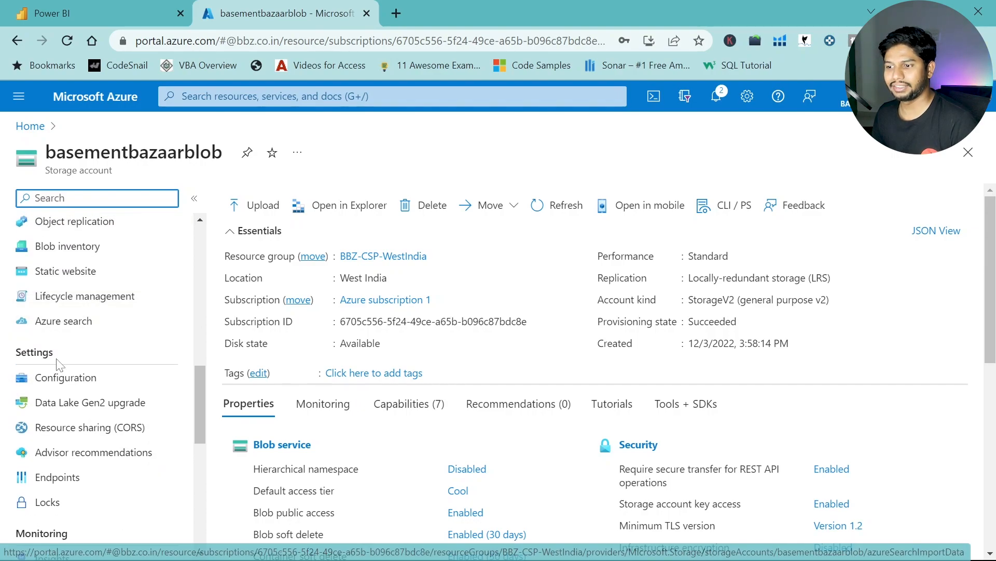
pyautogui.scroll(-2, 67, 389)
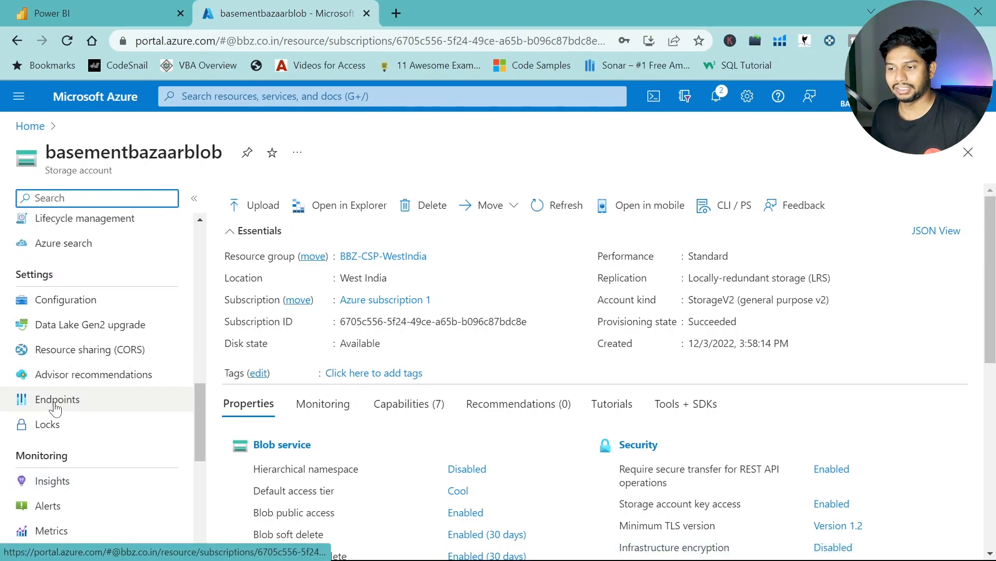
pyautogui.click(56, 409)
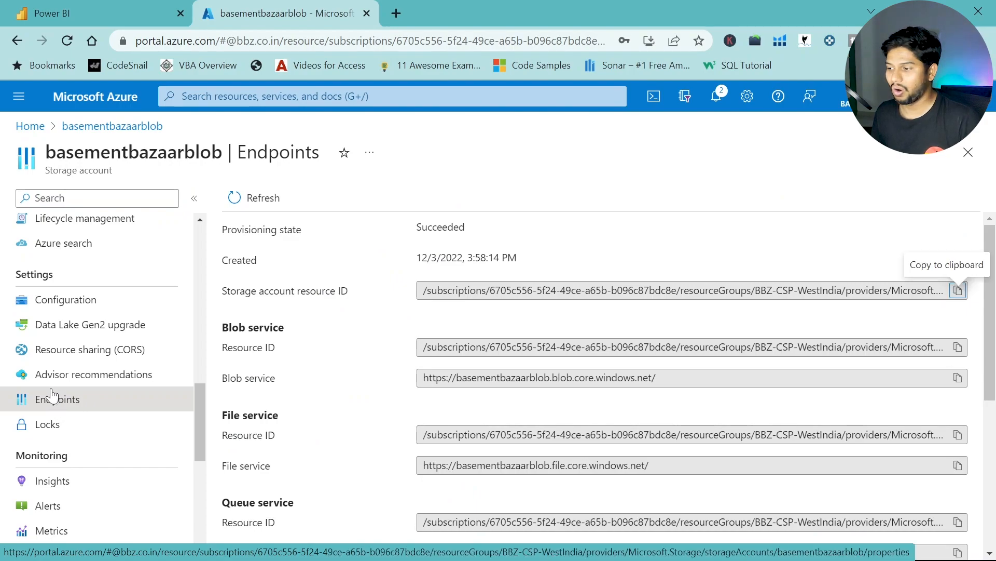
# - Copy the Blob service endpoint URL and paste it as the account URL in Power BI's Azure Blobs connection settings
pyautogui.moveTo(223, 327); pyautogui.dragTo(298, 337)
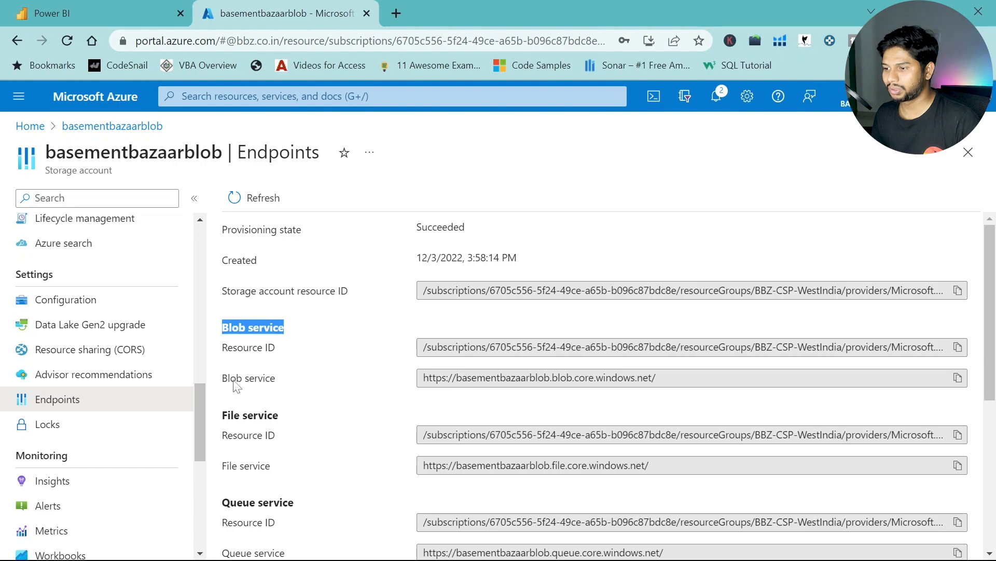
pyautogui.moveTo(224, 378); pyautogui.dragTo(302, 385)
pyautogui.moveTo(665, 378); pyautogui.dragTo(395, 401)
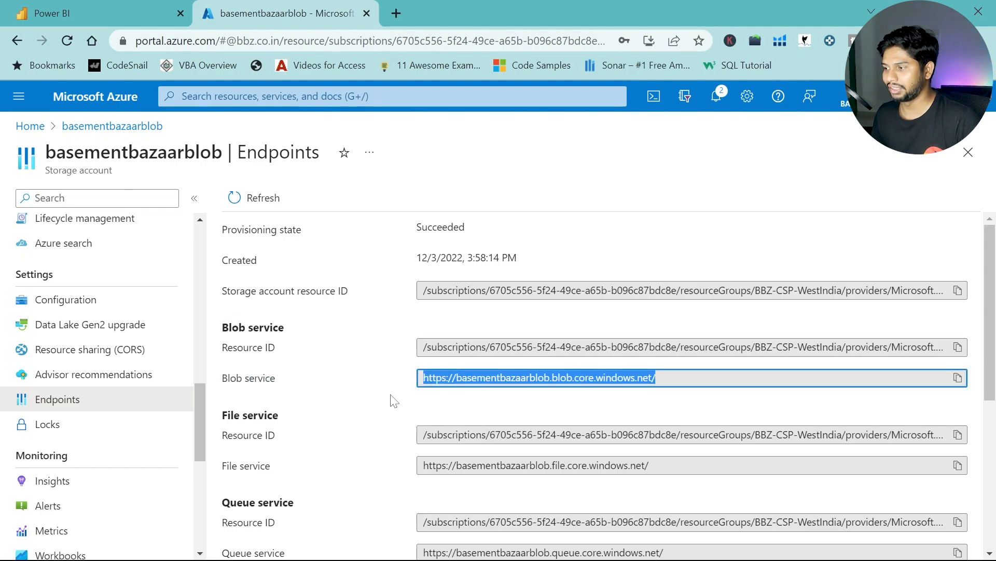
pyautogui.click(957, 377)
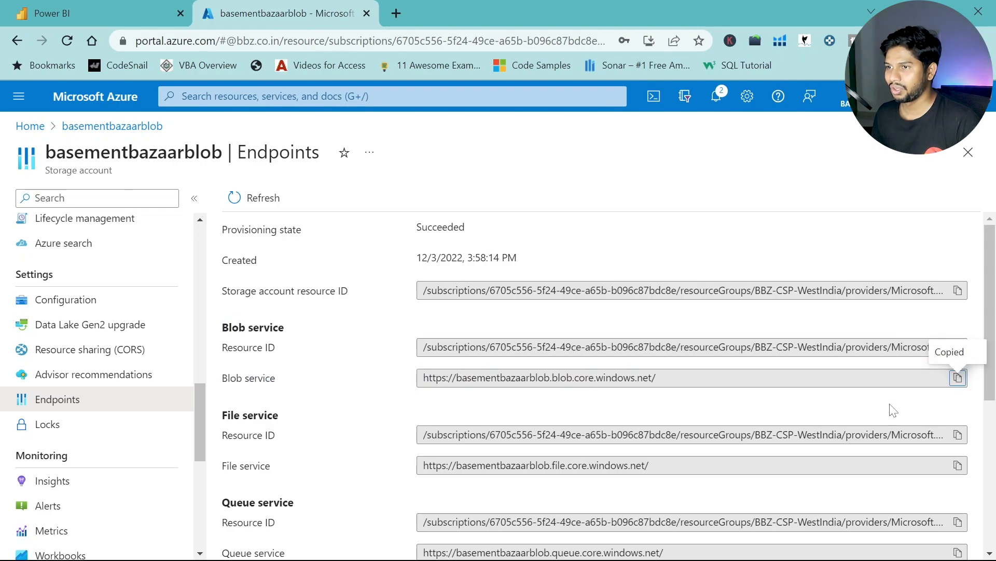
pyautogui.click(104, 13)
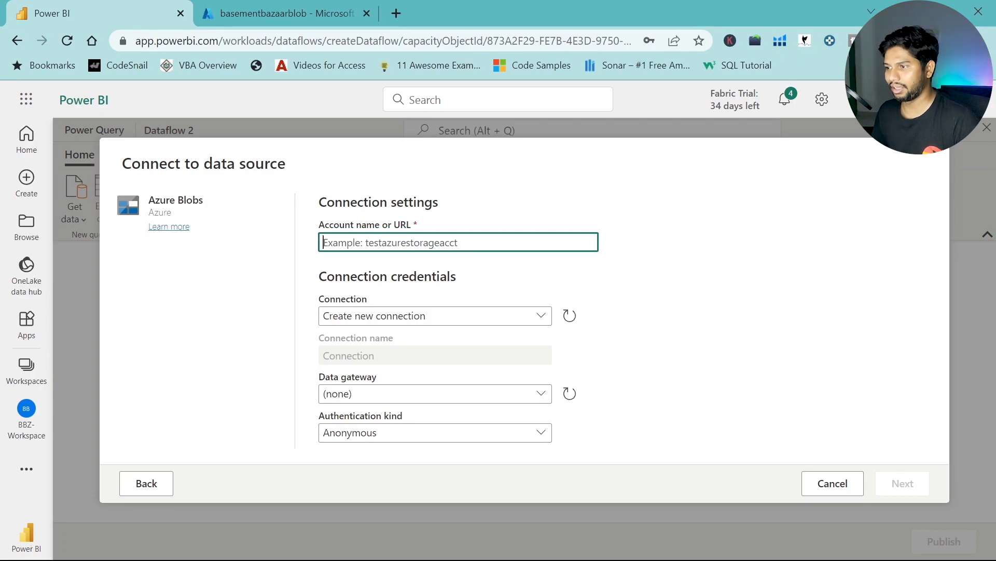
pyautogui.hotkey('ctrl', 'v')
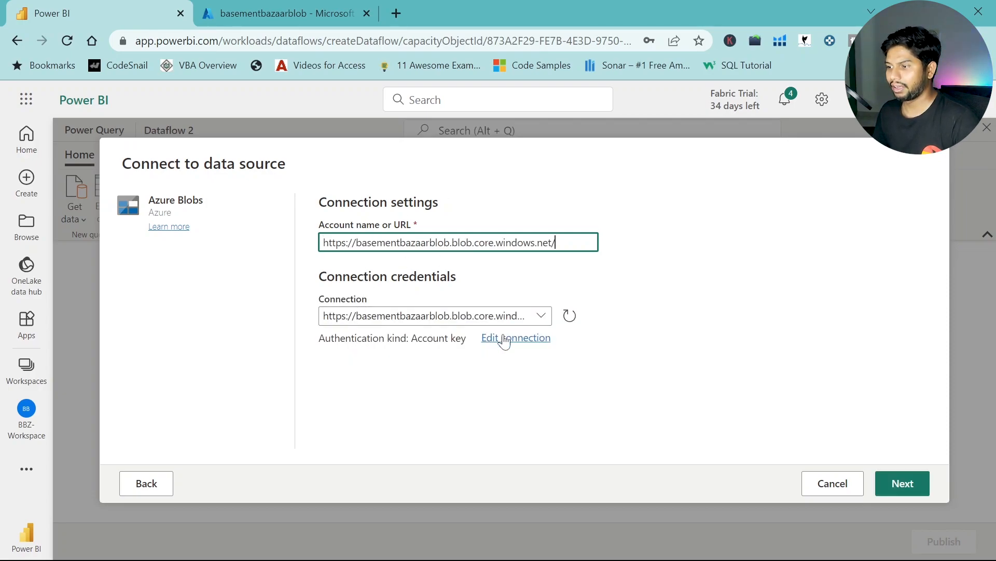
# - Keep the existing basementbazaarblob connection selected and open its credentials for editing
pyautogui.click(541, 317)
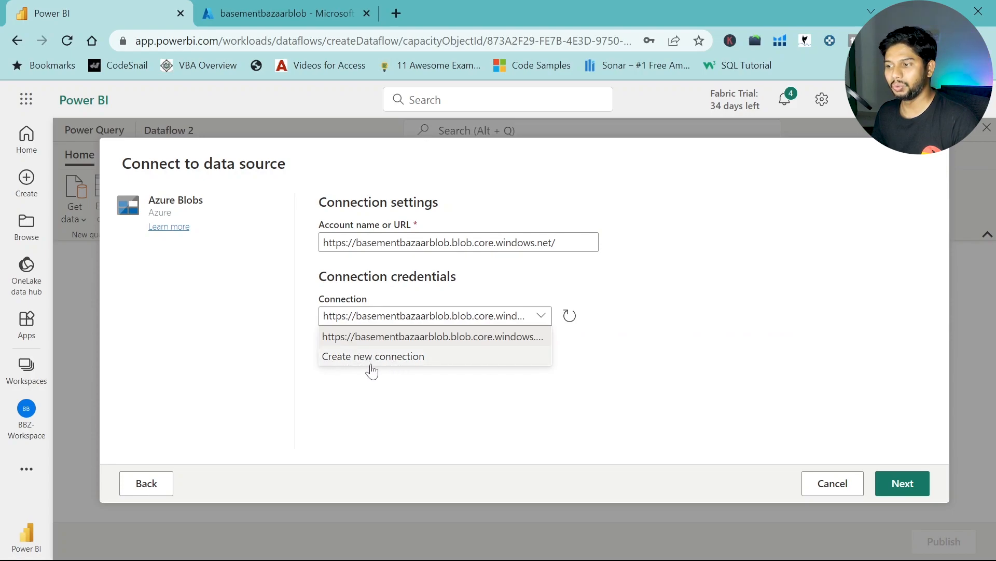
pyautogui.click(528, 338)
pyautogui.click(516, 339)
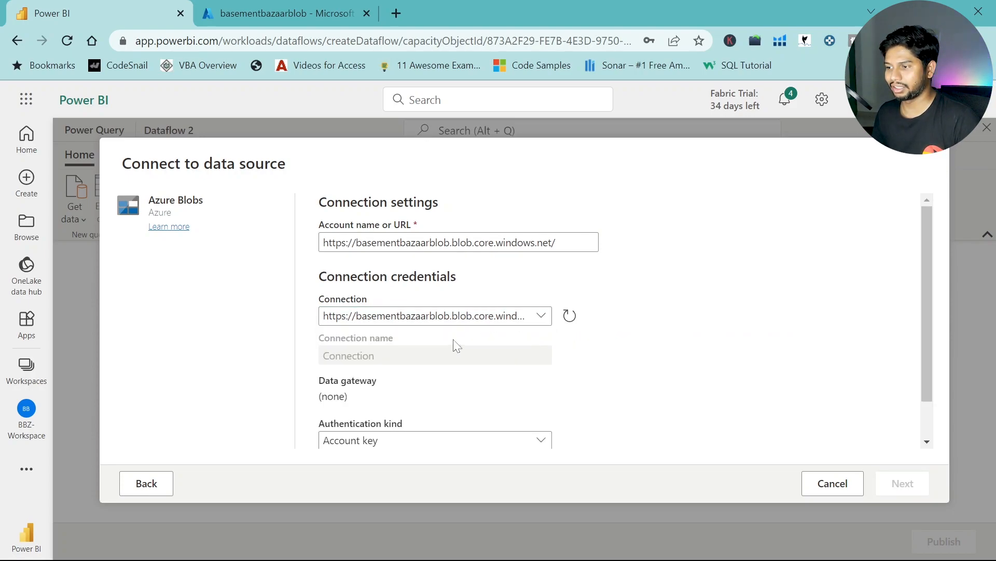
pyautogui.scroll(-1, 629, 345)
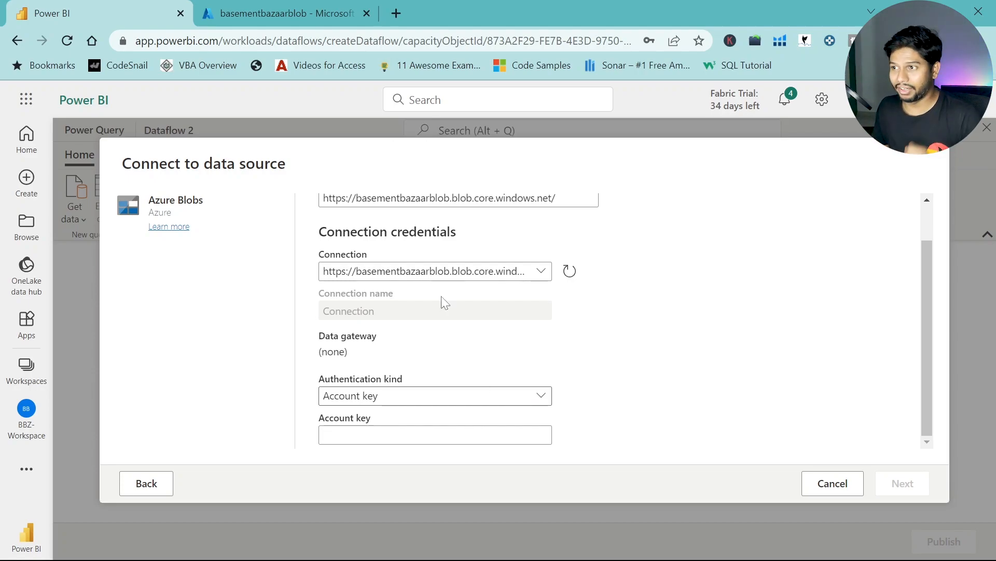
# - Check the public access level of the data container among the storage account's containers in the Azure portal
pyautogui.click(280, 13)
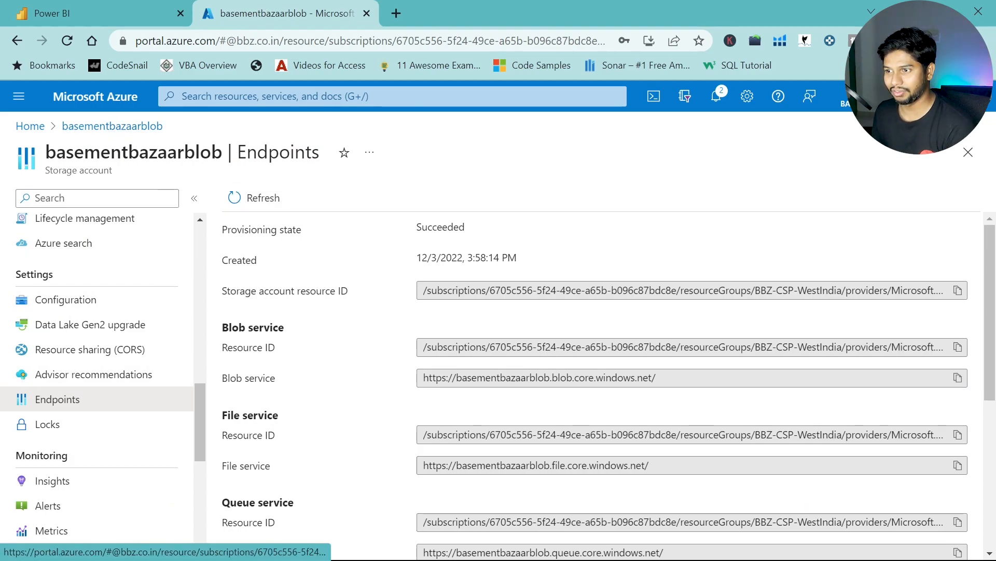
pyautogui.scroll(8, 114, 387)
pyautogui.scroll(3, 113, 386)
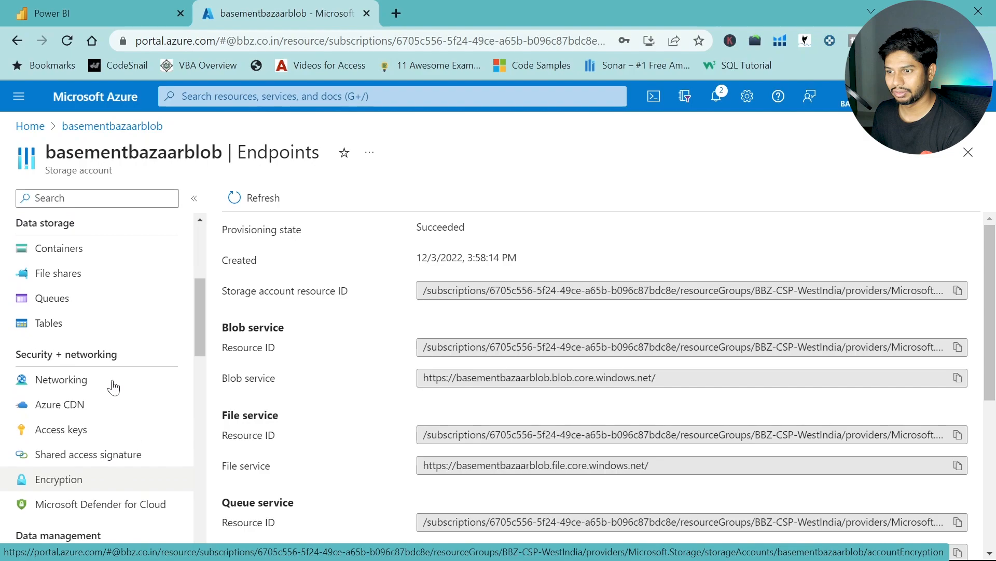
pyautogui.click(56, 327)
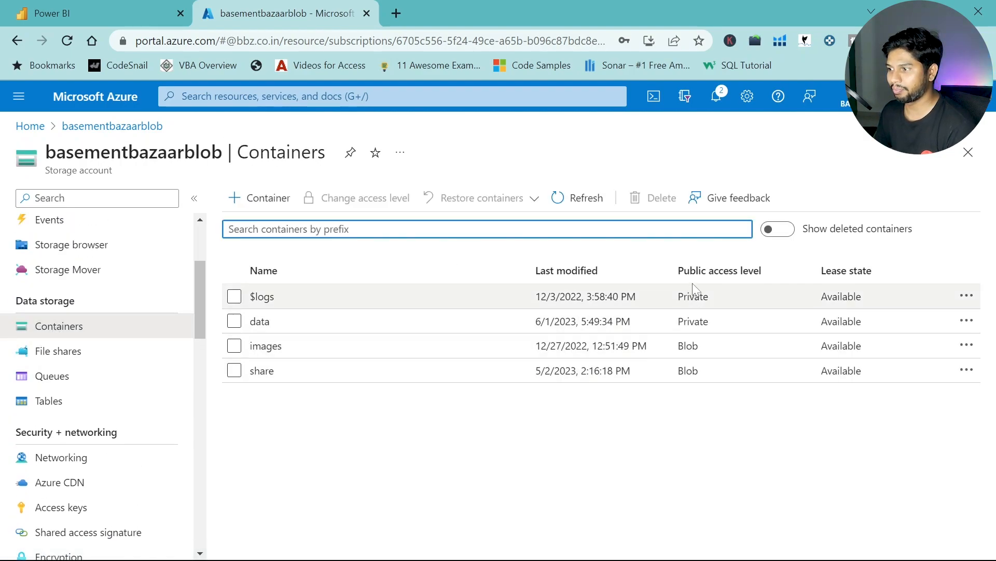
pyautogui.moveTo(678, 322); pyautogui.dragTo(709, 322)
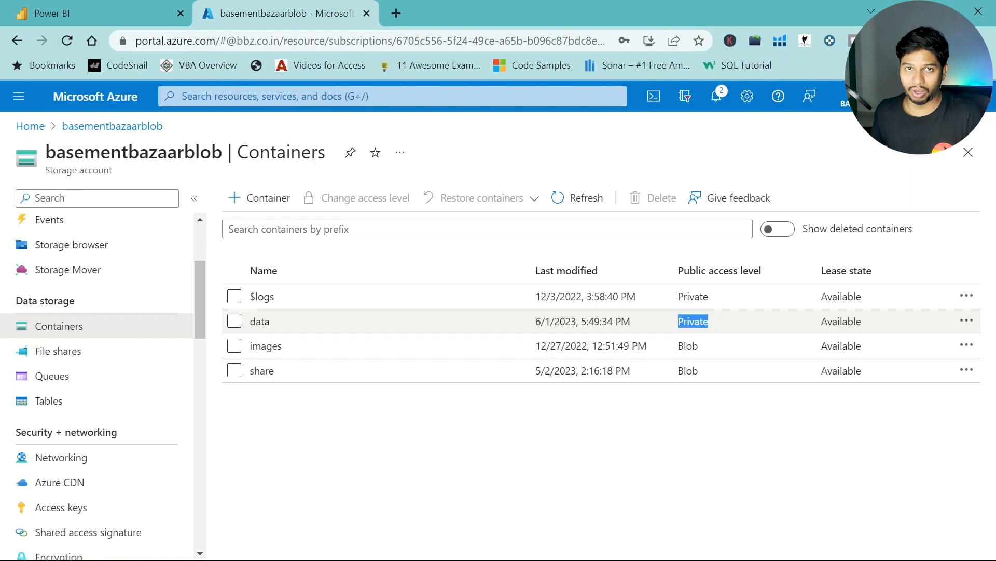
# - Switch to Power BI and choose Account key as the authentication kind for the Azure Blobs connection
pyautogui.click(88, 11)
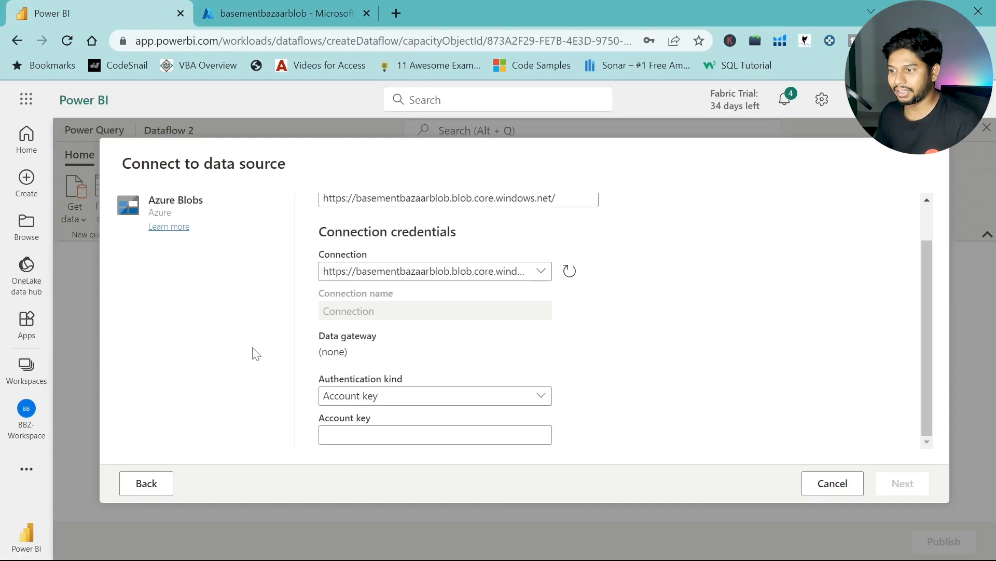
pyautogui.click(534, 398)
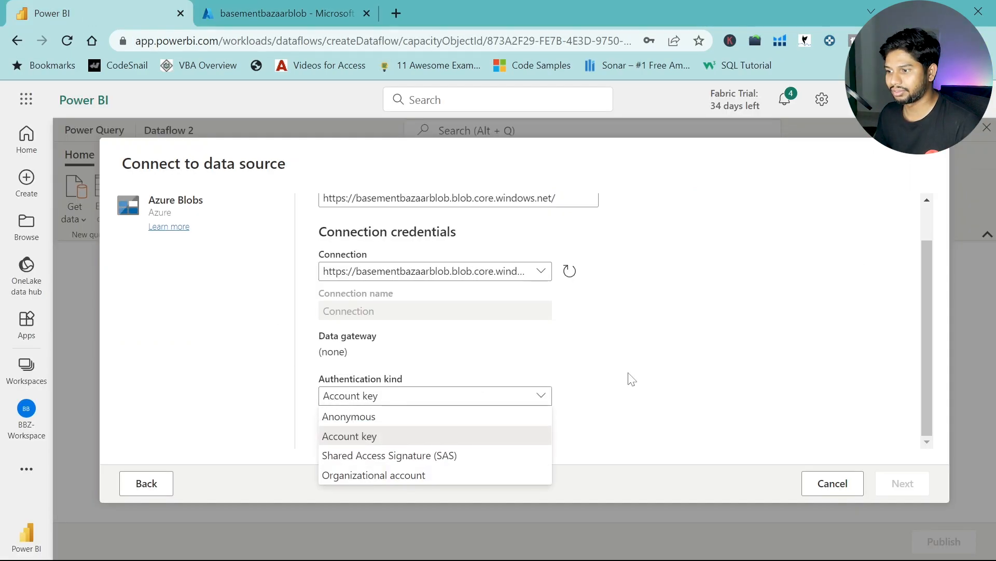
pyautogui.click(338, 436)
pyautogui.click(366, 435)
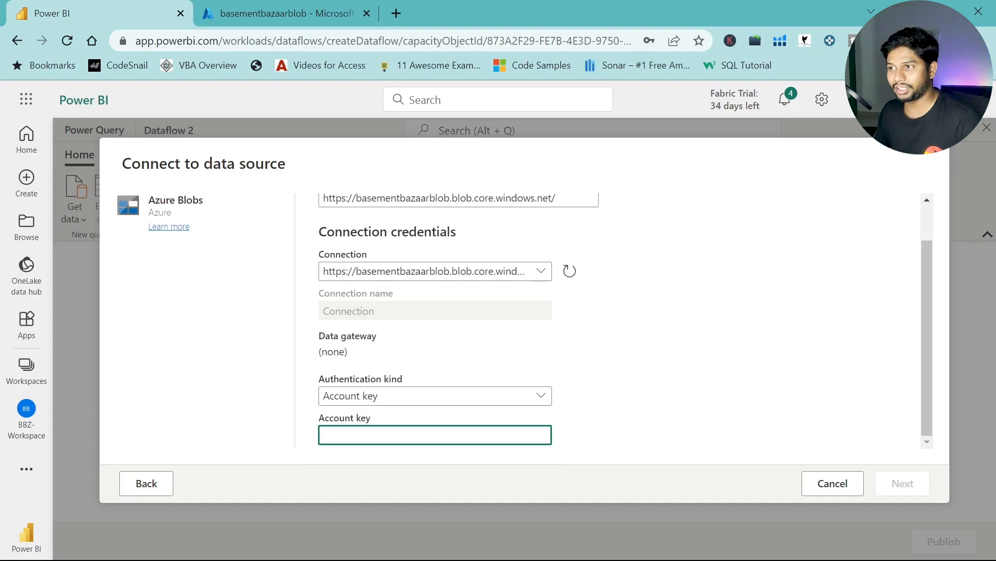
# - Switch to the Azure portal and open the Access keys page of the basementbazaarblob storage account
pyautogui.click(280, 13)
pyautogui.scroll(-2, 67, 321)
pyautogui.scroll(5, 67, 320)
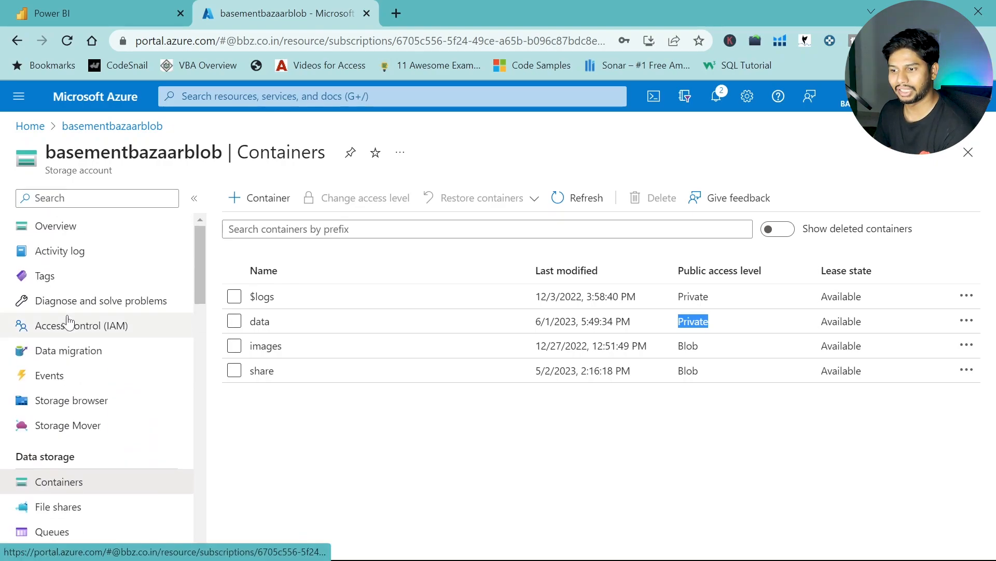
pyautogui.scroll(-5, 68, 320)
pyautogui.scroll(1, 68, 321)
pyautogui.scroll(-1, 66, 320)
pyautogui.moveTo(15, 279); pyautogui.dragTo(117, 280)
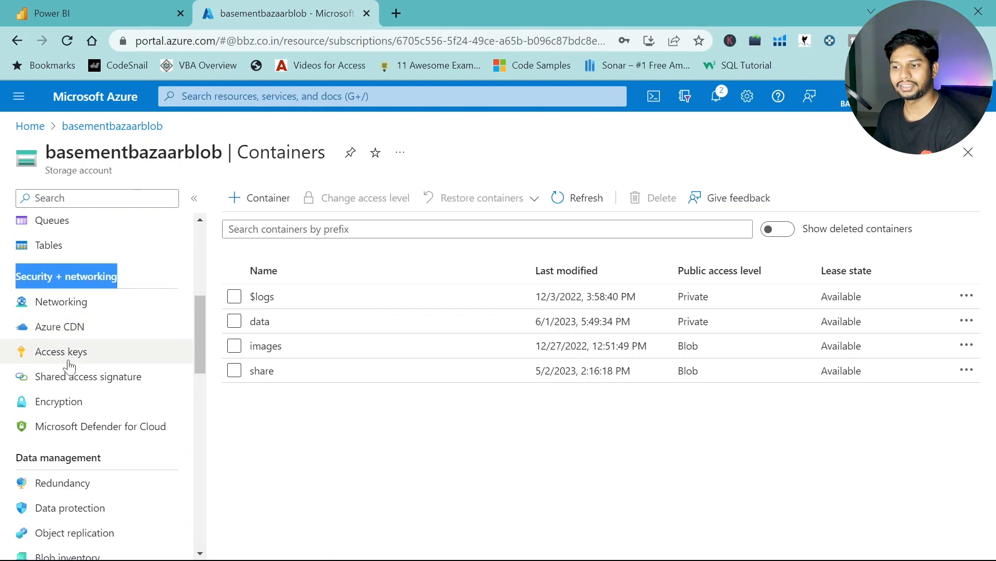
pyautogui.click(64, 361)
pyautogui.scroll(-2, 413, 329)
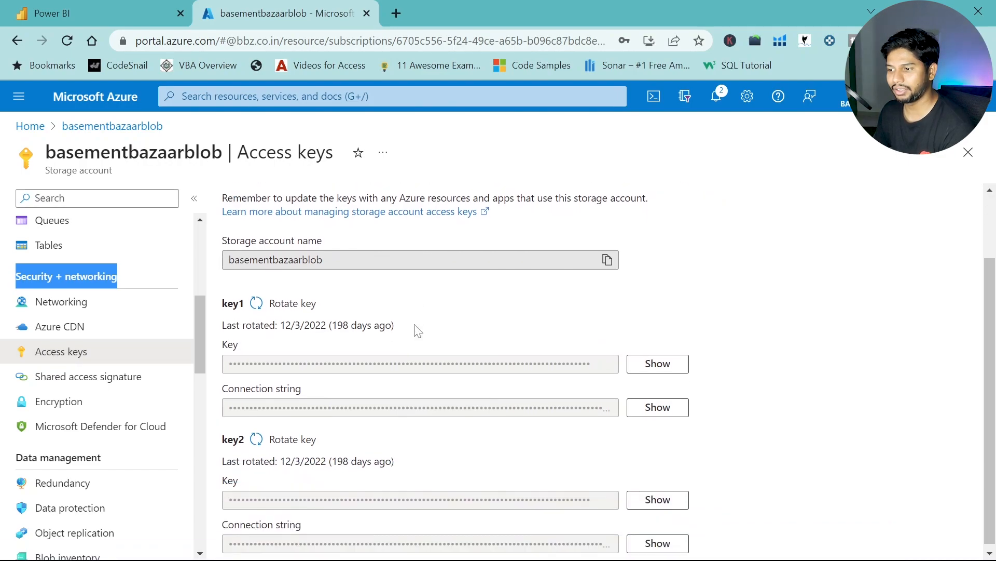
# - Reveal and copy the key1 access key, paste it as the account key in Power BI, and continue to data selection
pyautogui.click(654, 360)
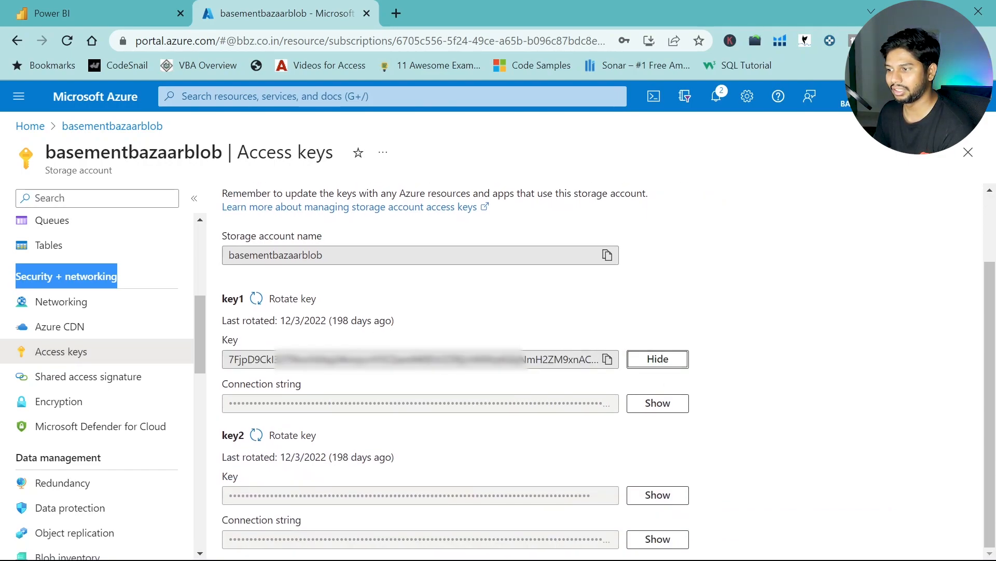
pyautogui.click(607, 359)
pyautogui.click(607, 359)
pyautogui.click(86, 13)
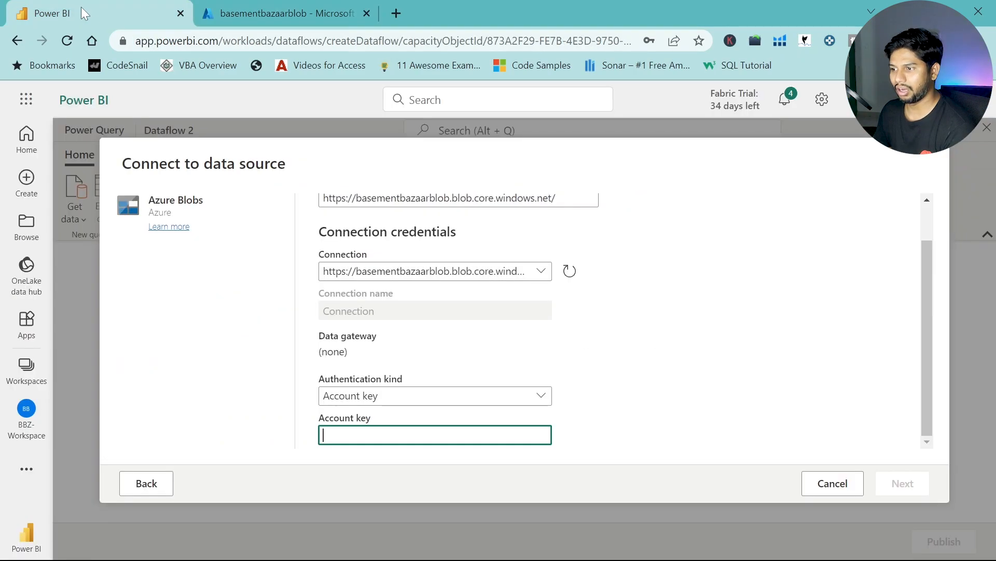
pyautogui.hotkey('ctrl', 'v')
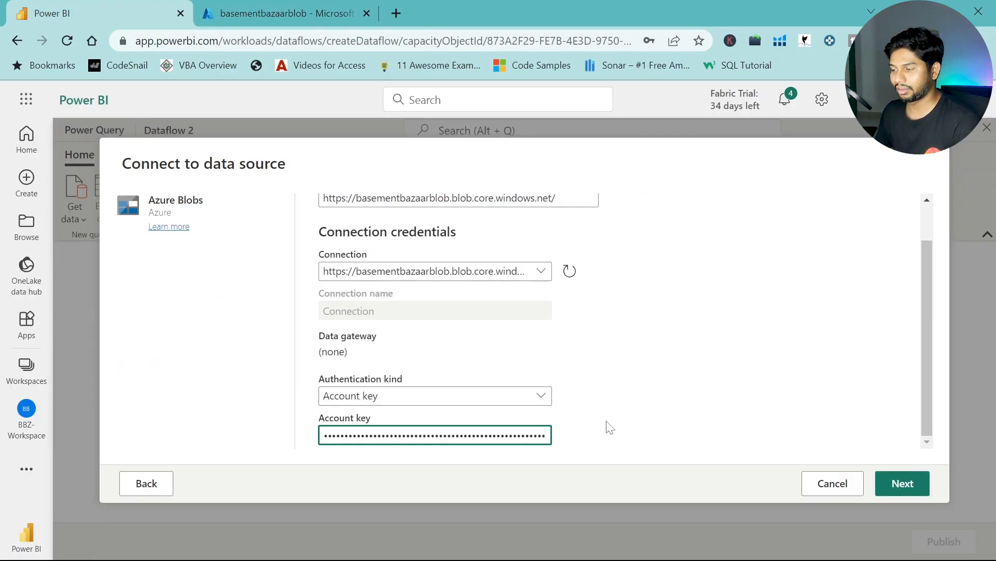
pyautogui.scroll(2, 611, 428)
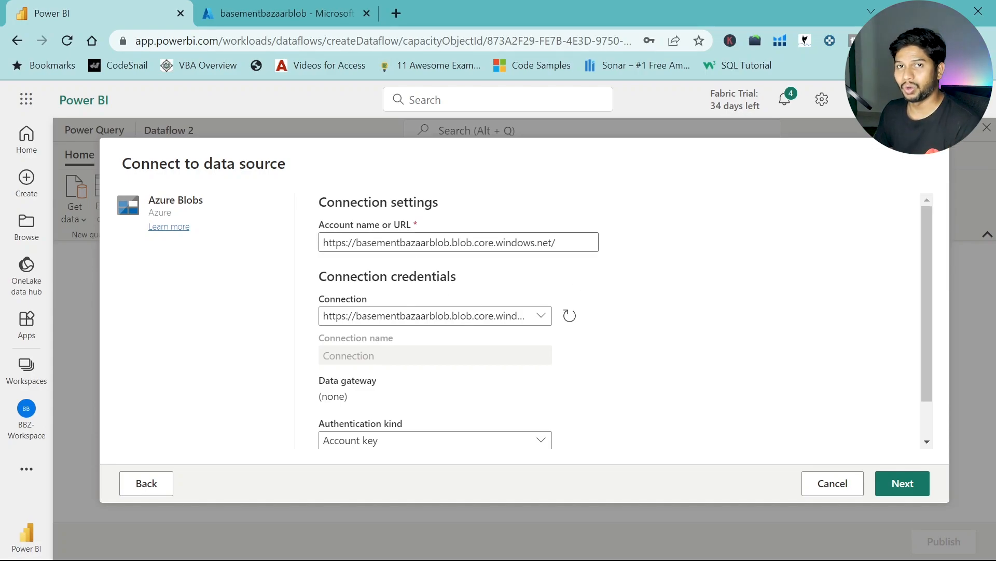
pyautogui.scroll(-1, 626, 318)
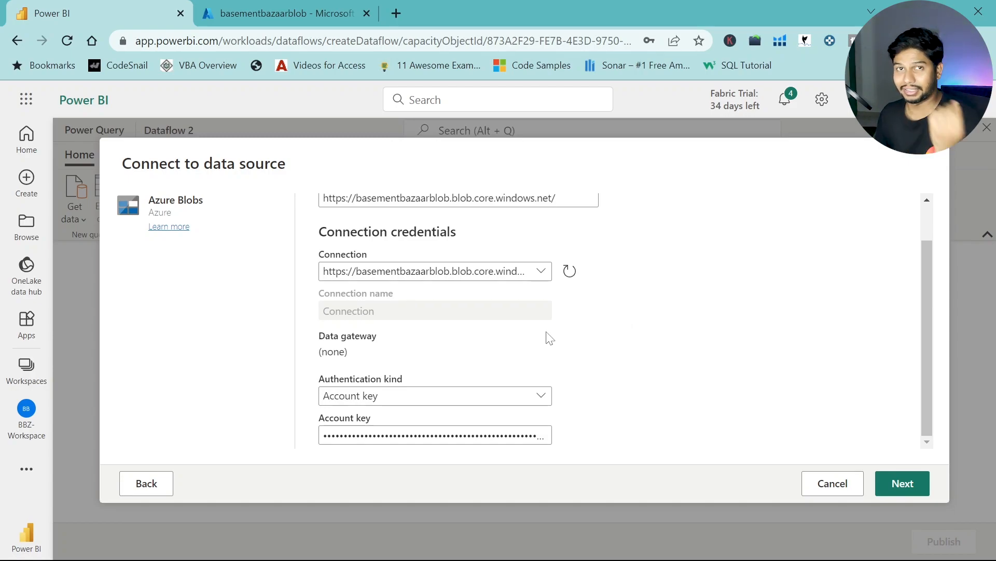
pyautogui.click(902, 484)
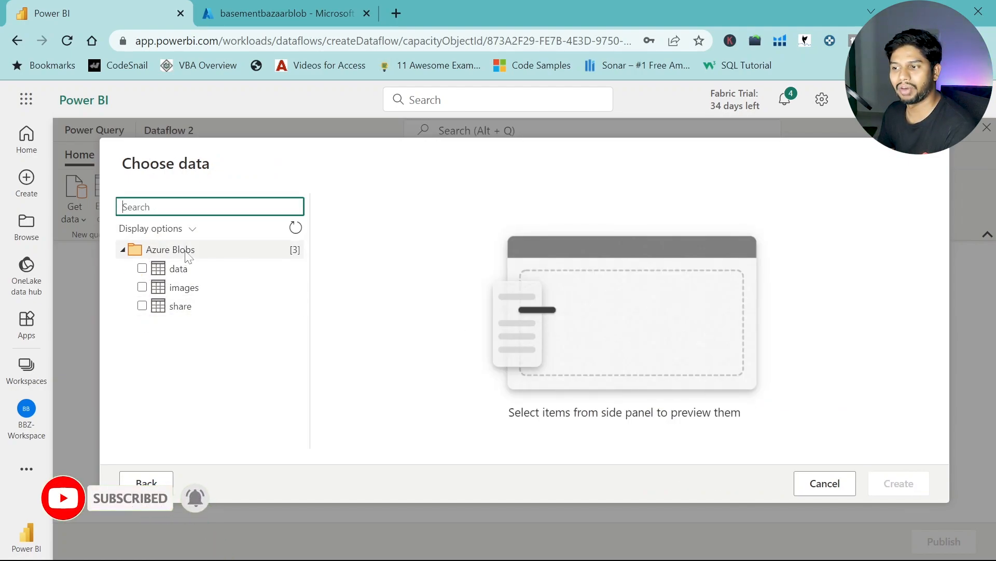
# - Check the basementbazaarblob storage account's list of containers in the Azure portal
pyautogui.click(195, 305)
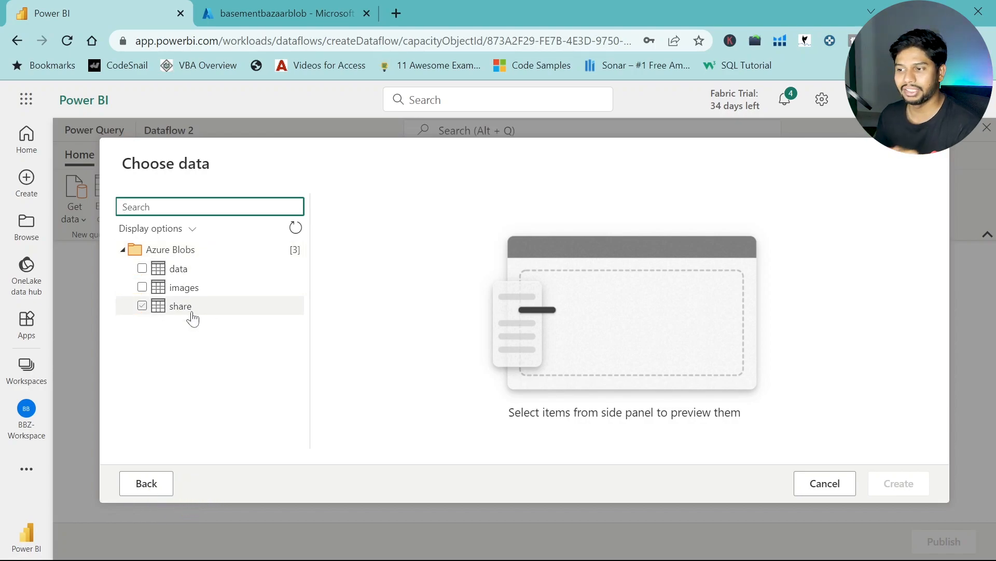
pyautogui.click(248, 16)
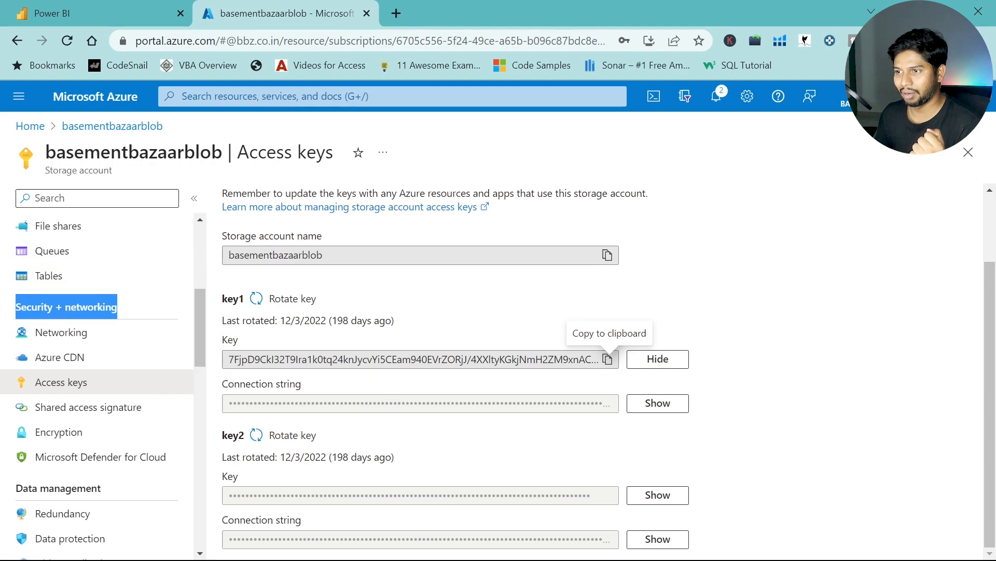
pyautogui.click(30, 126)
pyautogui.click(155, 375)
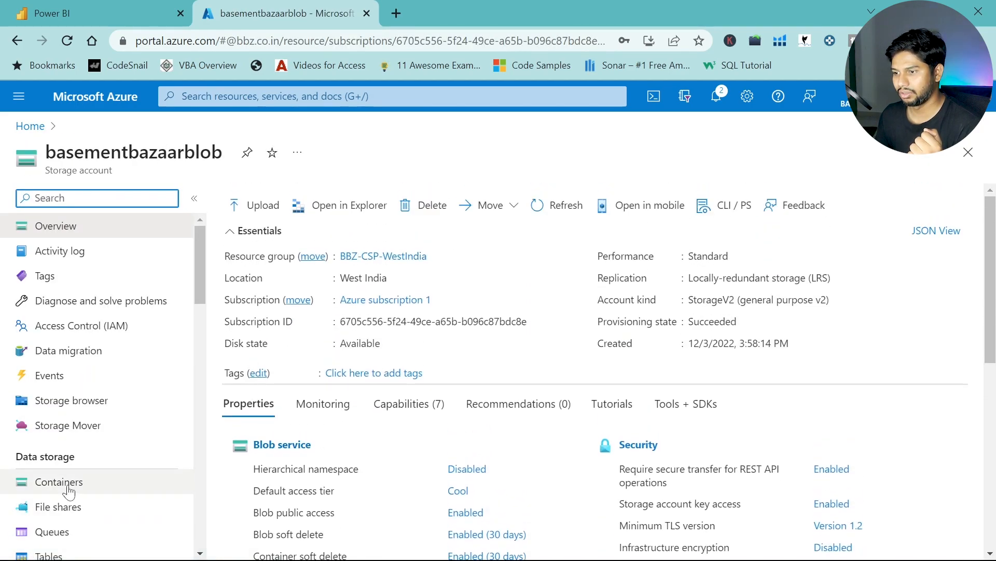
pyautogui.click(71, 480)
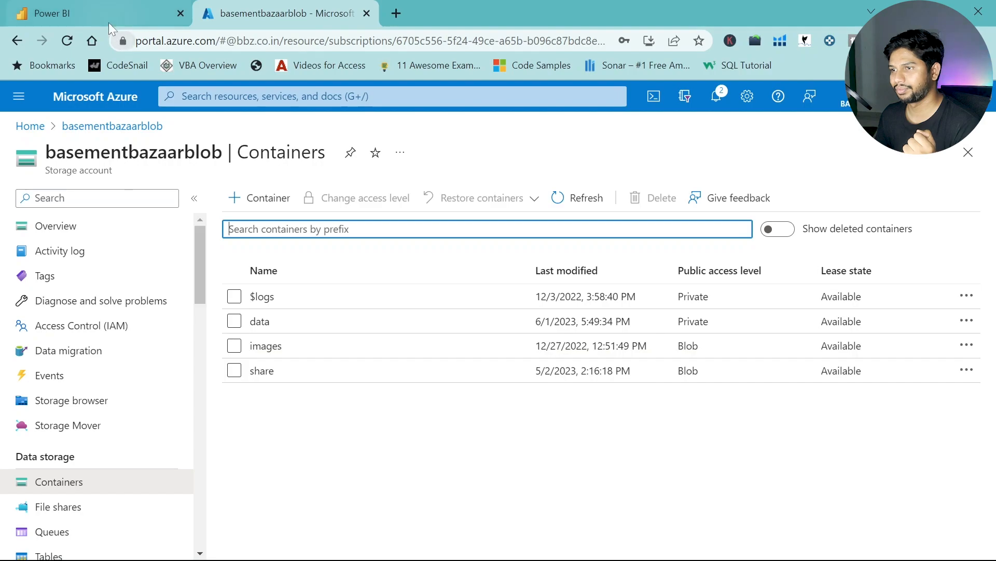
# - Select the data container in Power BI as the source and create the query from it
pyautogui.click(94, 14)
pyautogui.click(142, 268)
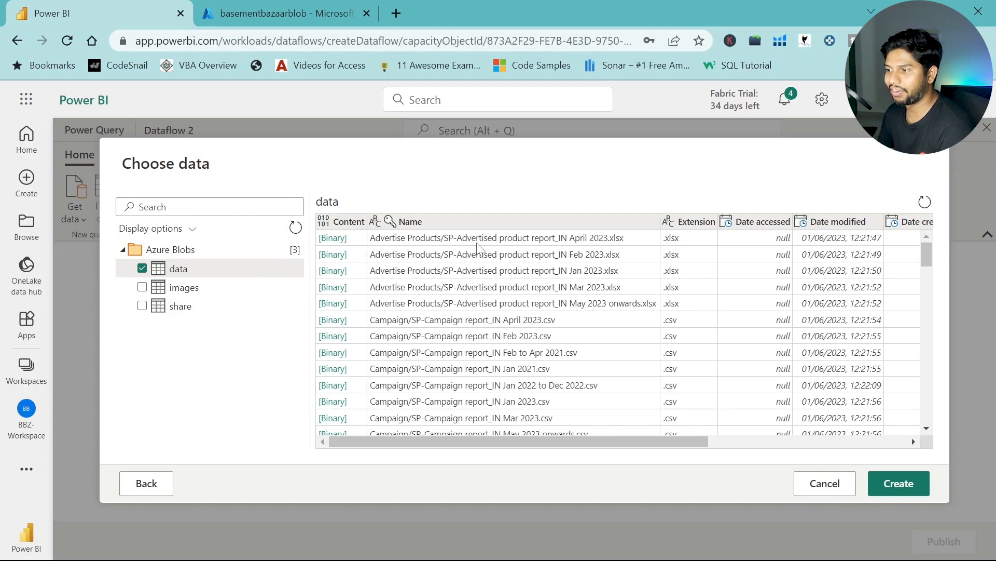
pyautogui.click(899, 484)
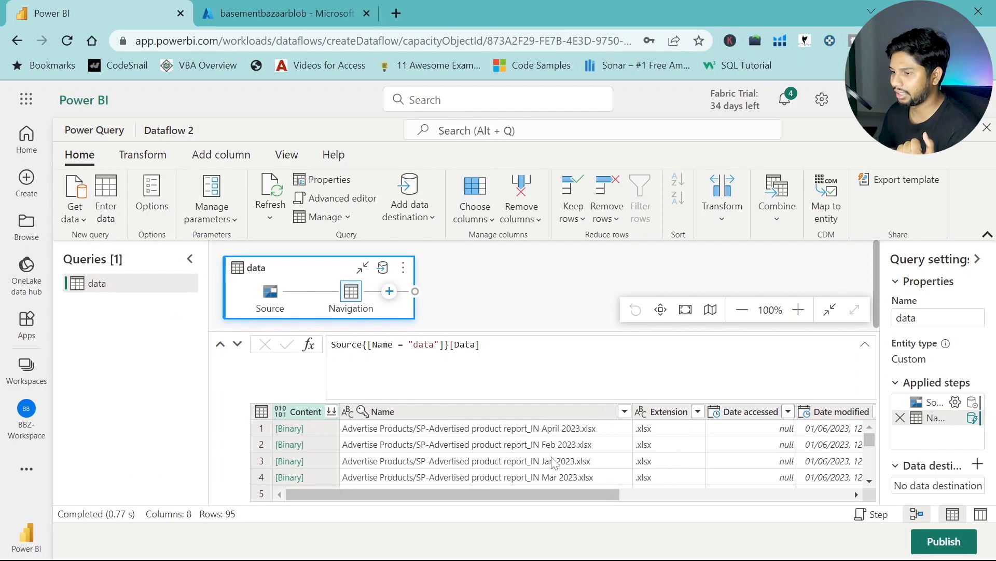
# - Set up a text filter on the Name column that keeps rows beginning with "Advertise Products"
pyautogui.click(624, 412)
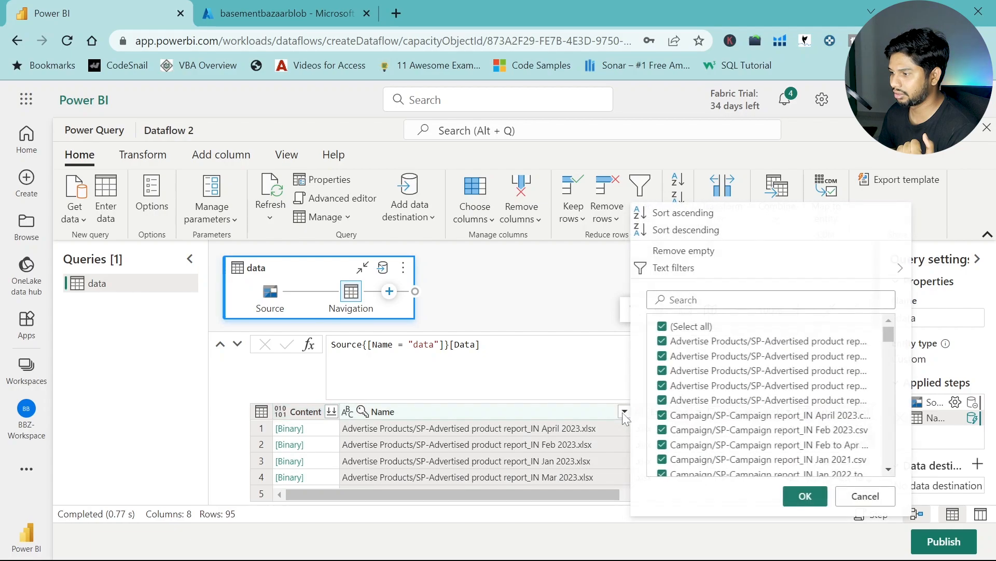
pyautogui.moveTo(691, 268)
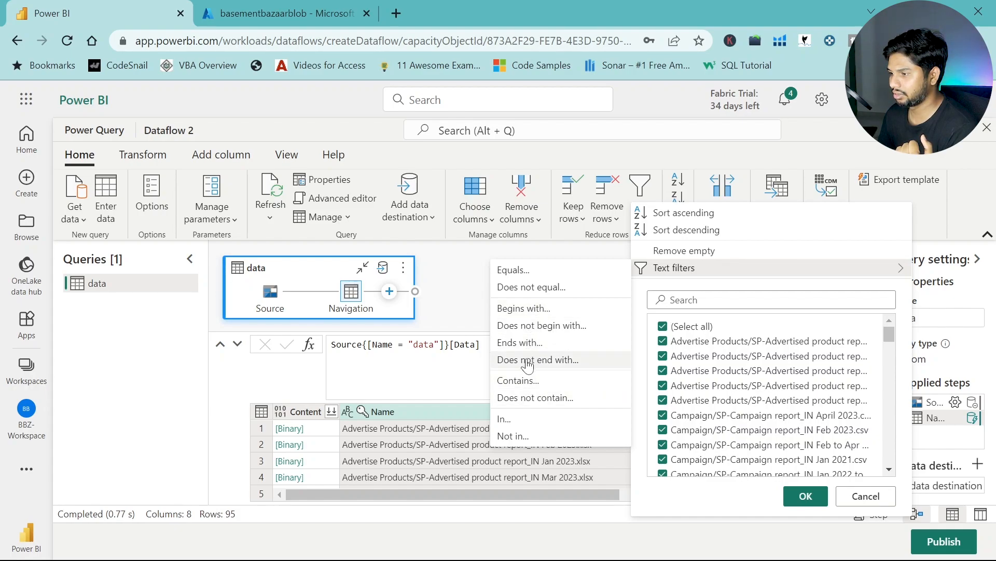
pyautogui.click(535, 309)
pyautogui.click(581, 314)
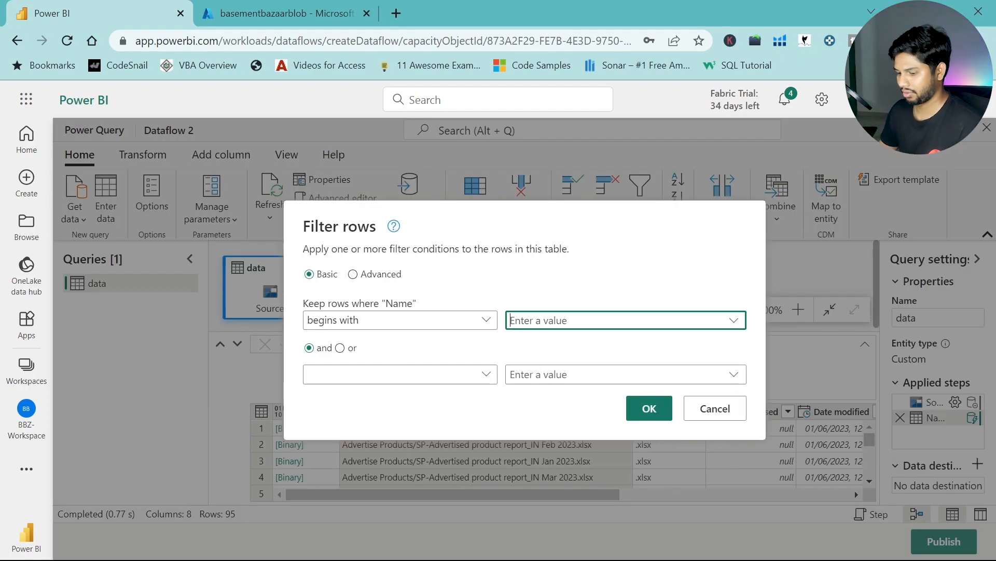
pyautogui.write('Advertise Products')
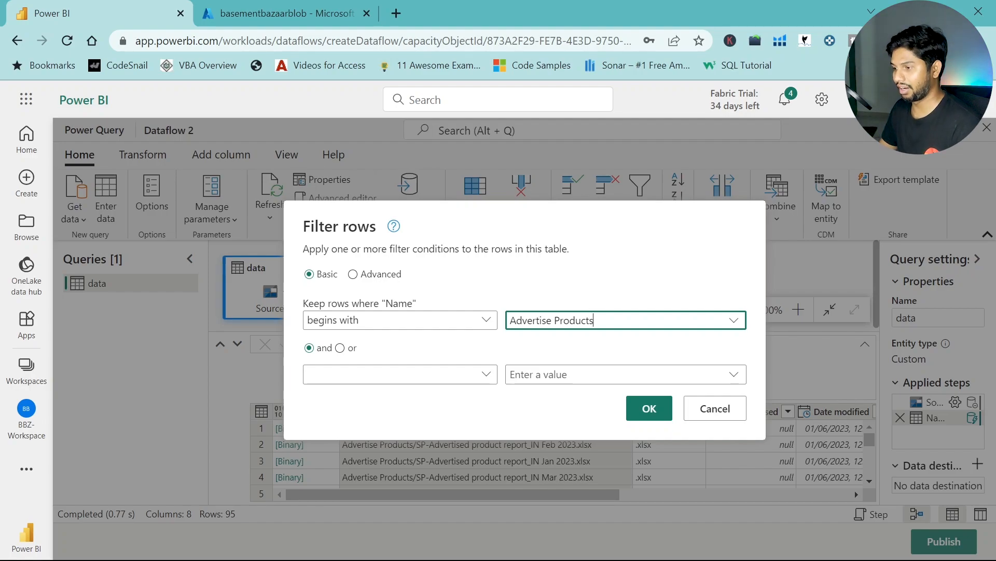
# - Add a second "and" condition that Name does not contain "SD", and apply the row filter
pyautogui.click(485, 375)
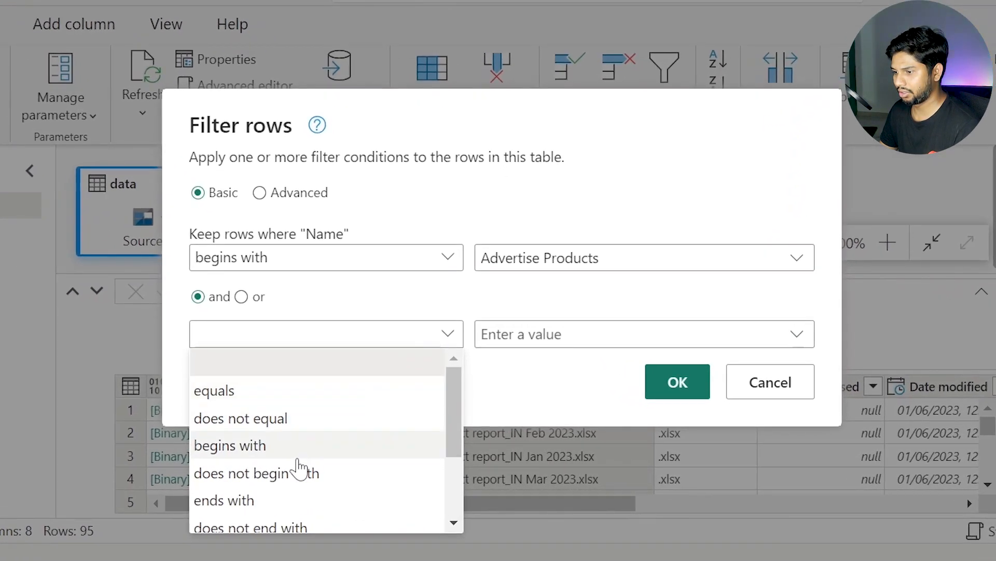
pyautogui.scroll(-2, 311, 462)
pyautogui.click(258, 447)
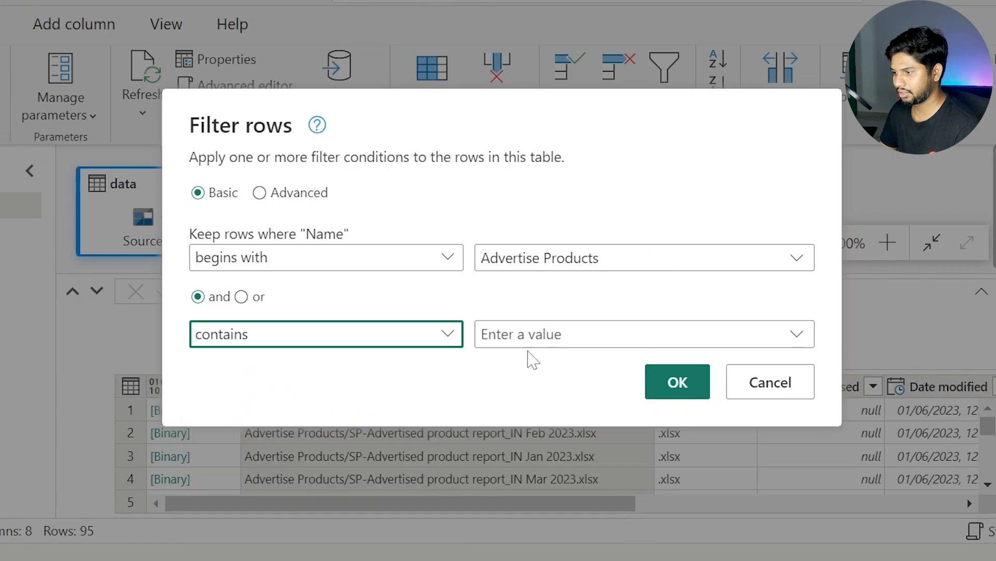
pyautogui.click(440, 343)
pyautogui.click(260, 468)
pyautogui.click(559, 334)
pyautogui.write('SD')
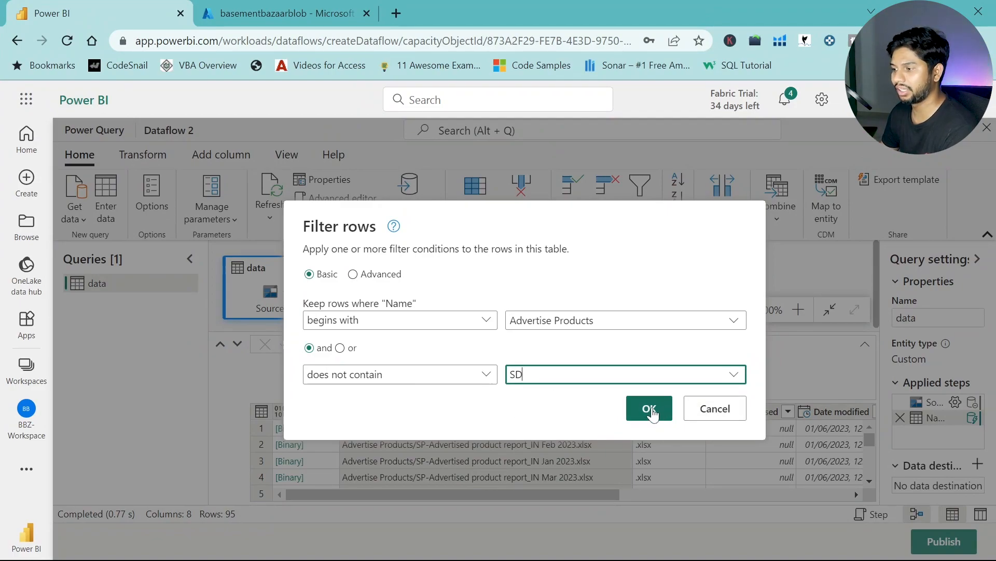
pyautogui.click(649, 410)
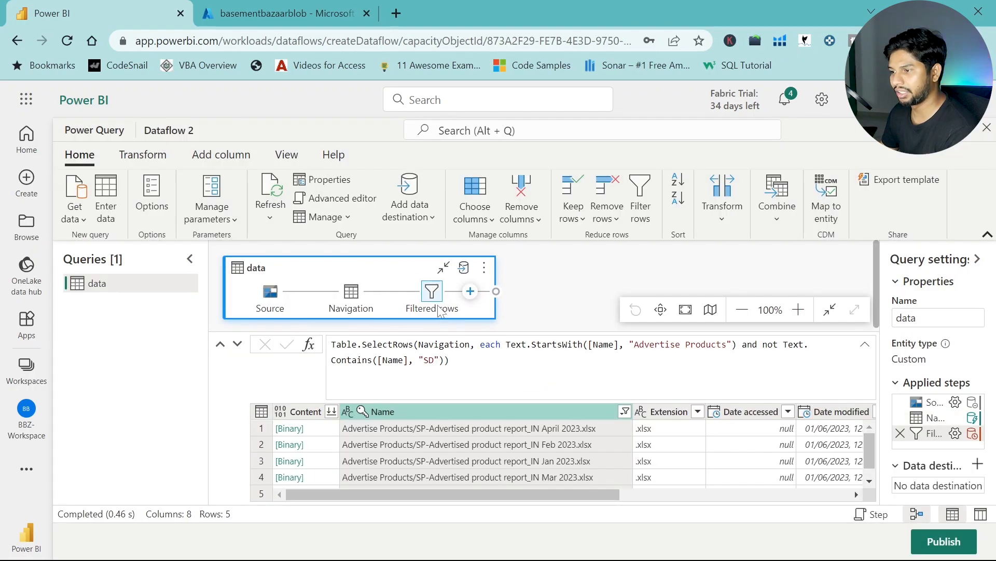
# - Widen the Query settings pane to show the full applied step names, and look over the filtered file rows
pyautogui.moveTo(880, 392); pyautogui.dragTo(774, 389)
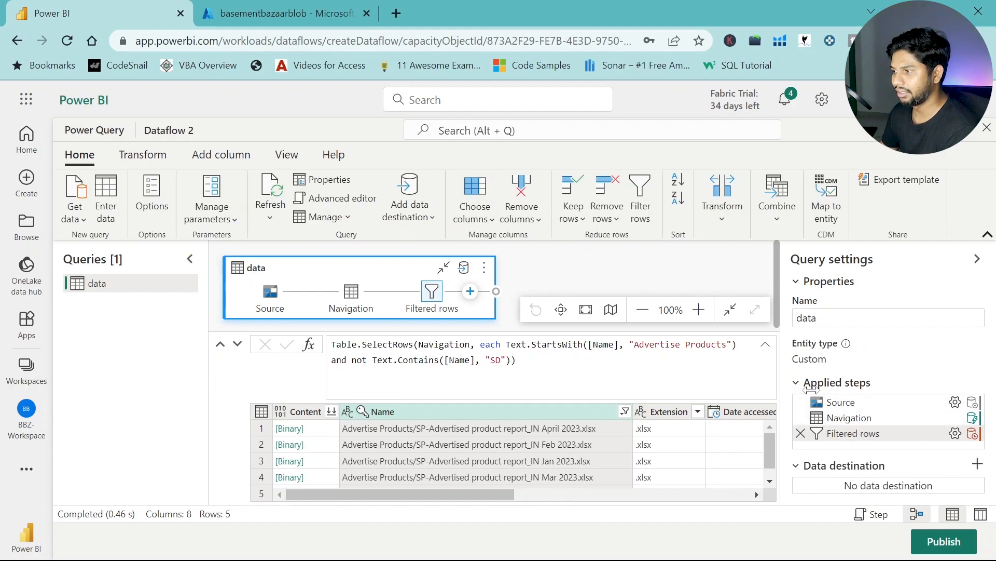
pyautogui.moveTo(813, 389); pyautogui.dragTo(822, 390)
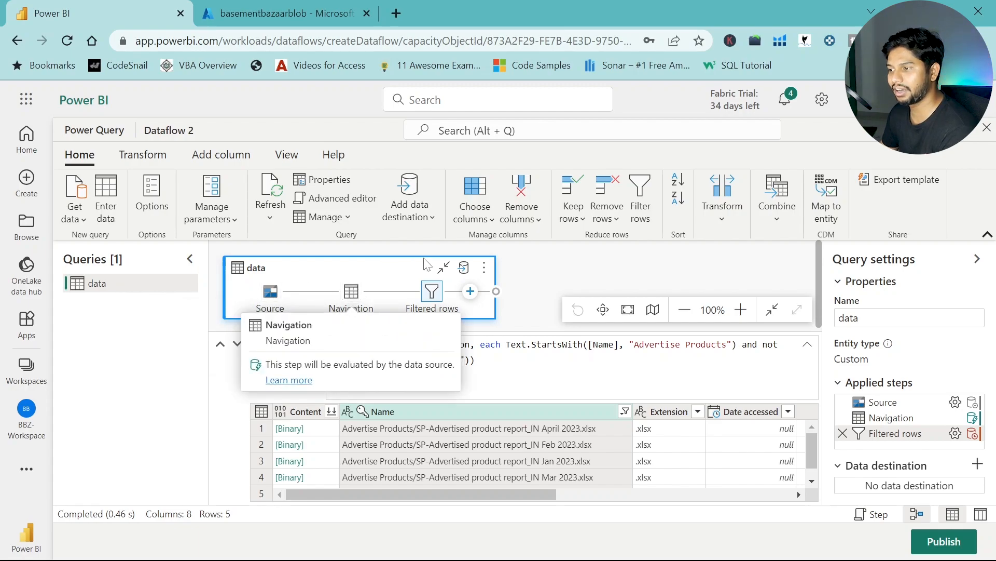
pyautogui.moveTo(507, 496); pyautogui.dragTo(410, 498)
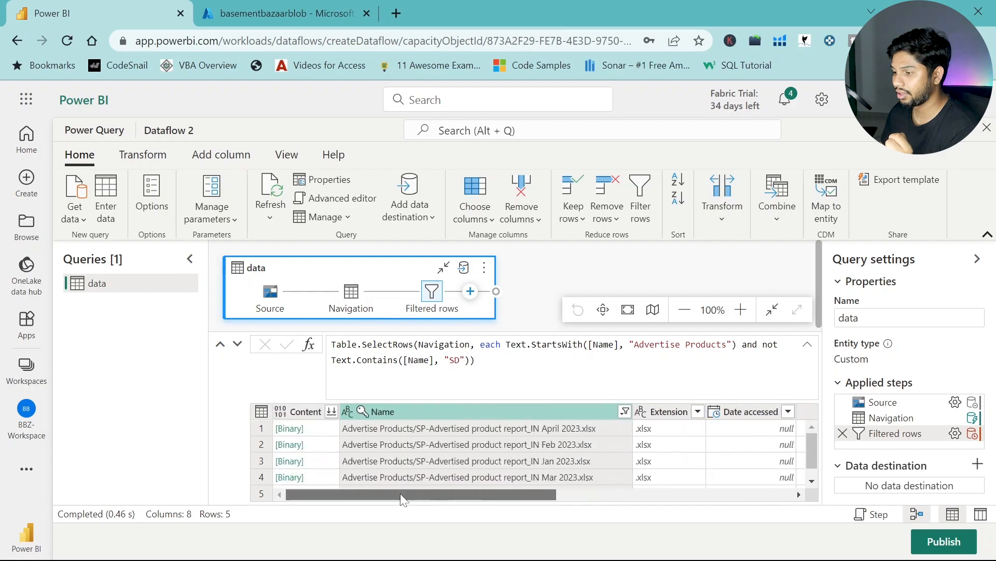
pyautogui.scroll(-1, 480, 463)
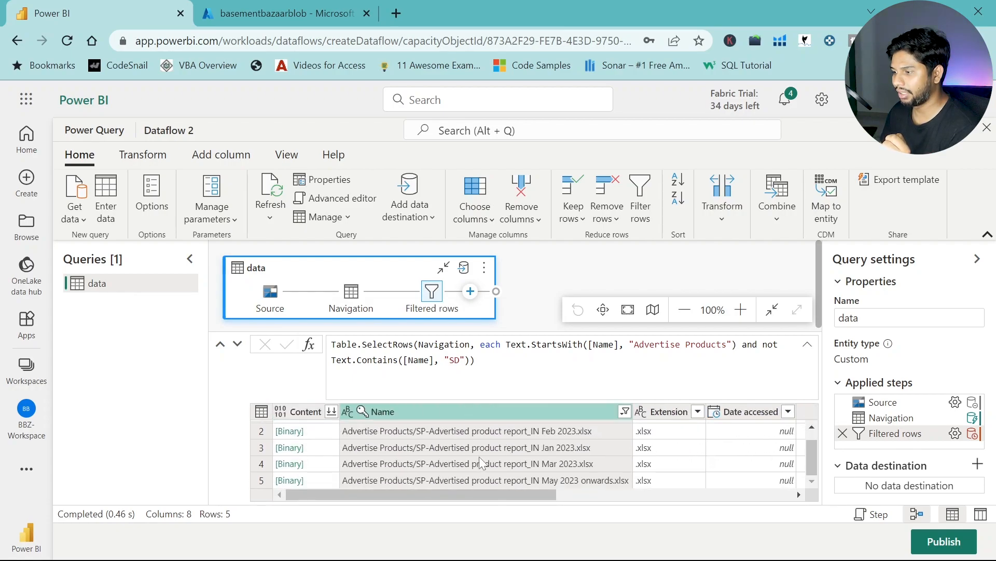
pyautogui.scroll(1, 482, 463)
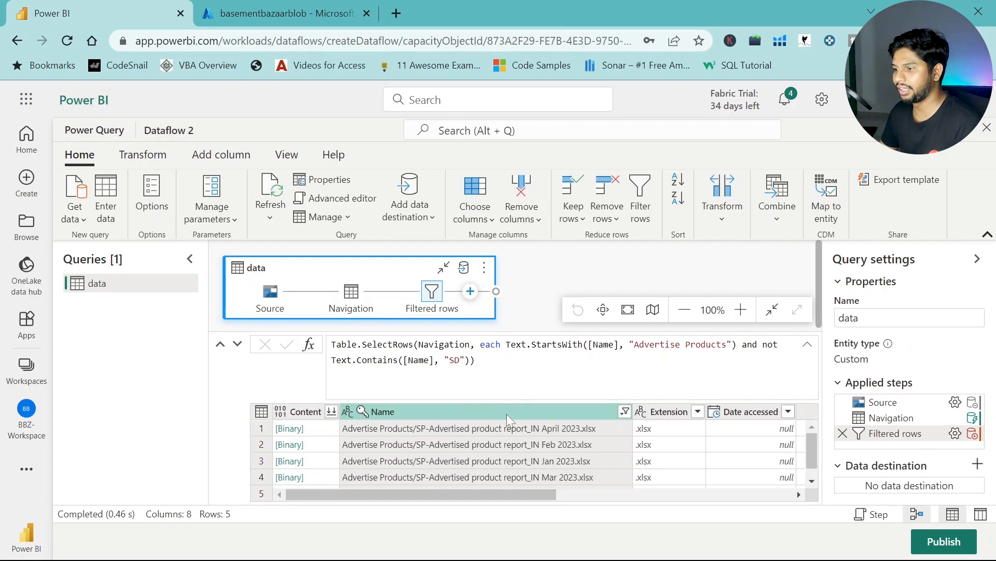
# - Try removing all columns except Name and Content, and delete the resulting applied step
pyautogui.keyDown('ctrl'); pyautogui.click(307, 412); pyautogui.keyUp('ctrl')
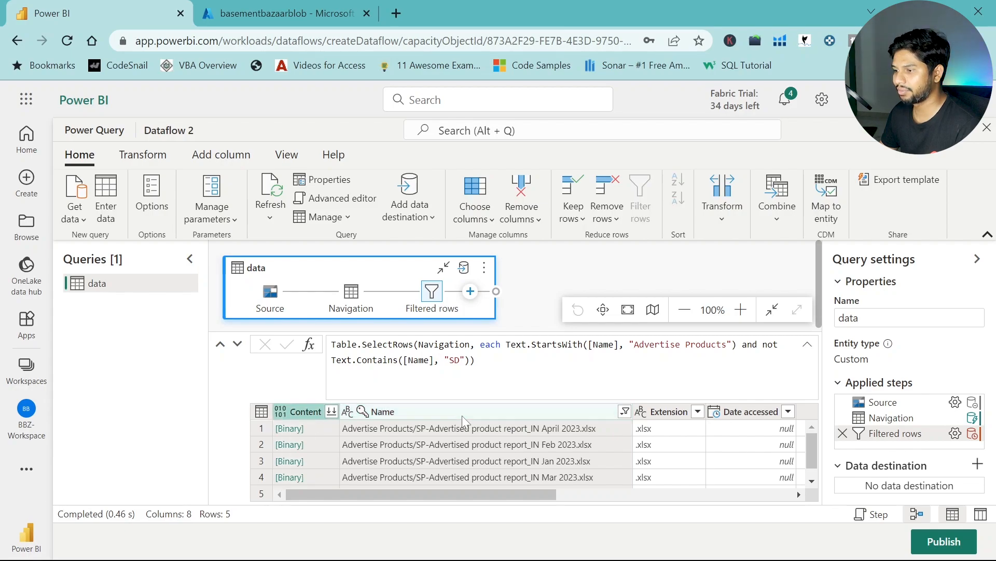
pyautogui.rightClick(462, 415)
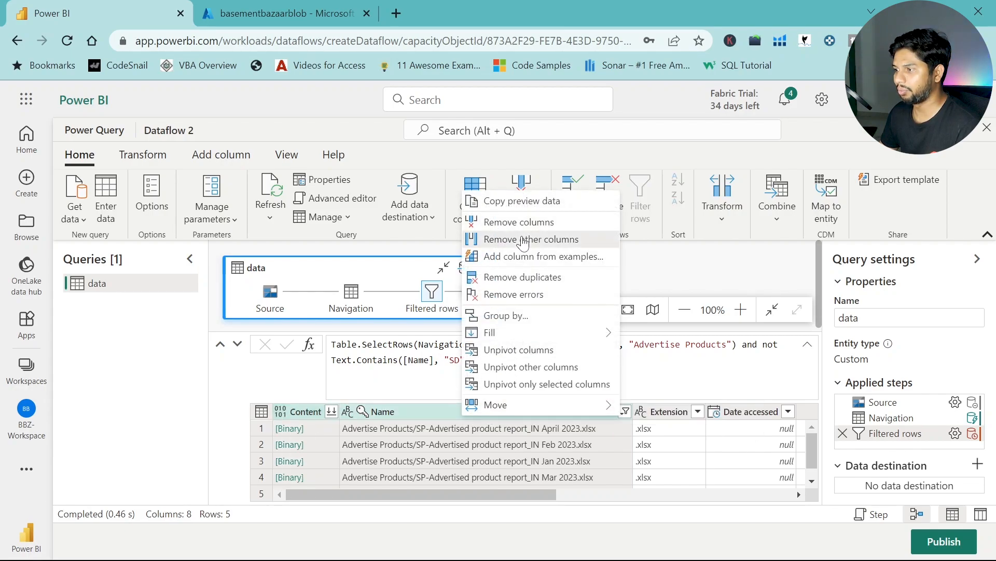
pyautogui.click(514, 238)
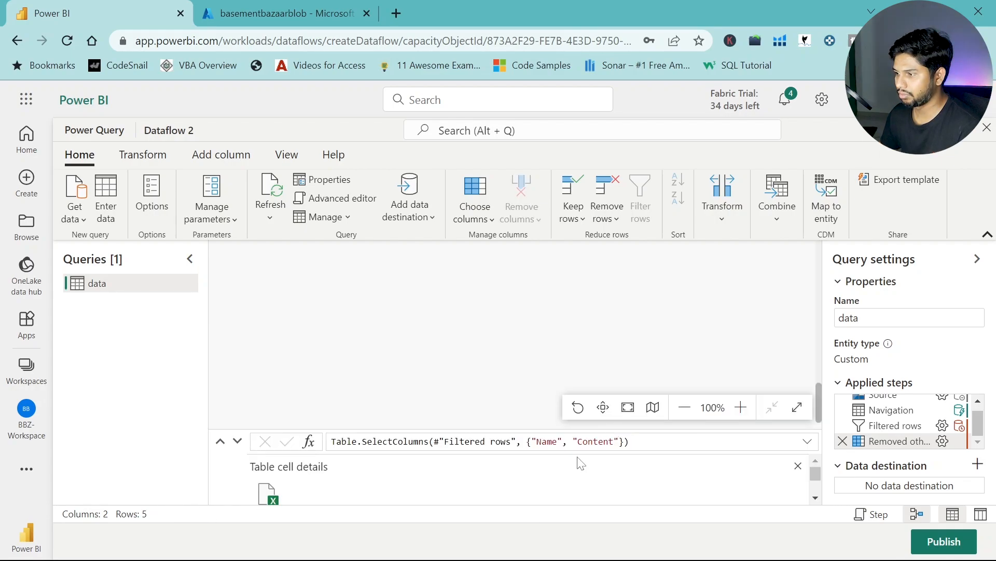
pyautogui.click(842, 441)
# - Look through the filtered file table's columns, and remove all columns except Name and Content
pyautogui.moveTo(494, 495); pyautogui.dragTo(760, 492)
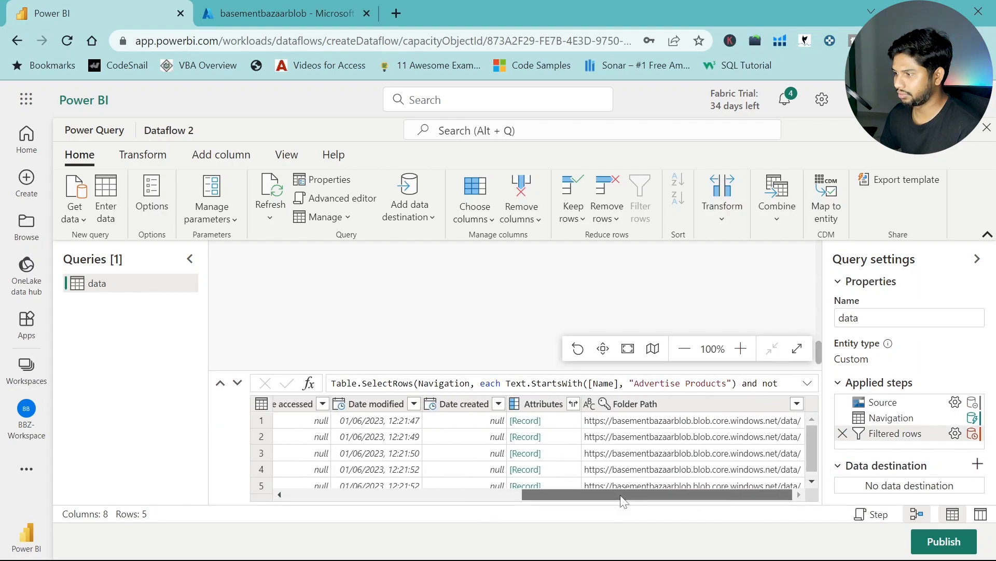
pyautogui.moveTo(622, 496); pyautogui.dragTo(386, 497)
pyautogui.scroll(-1, 612, 460)
pyautogui.scroll(1, 611, 460)
pyautogui.click(494, 406)
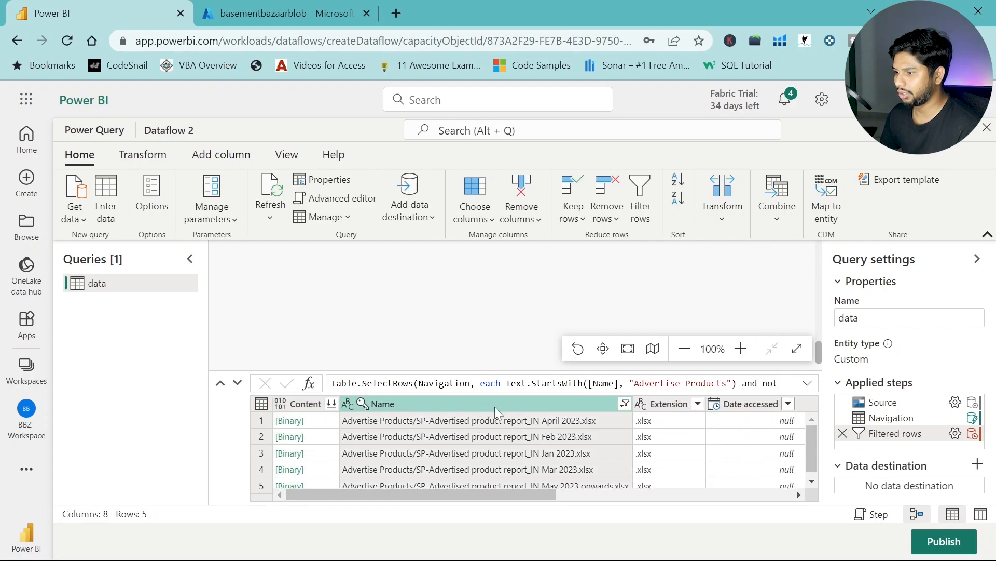
pyautogui.keyDown('ctrl'); pyautogui.click(307, 407); pyautogui.keyUp('ctrl')
pyautogui.rightClick(428, 404)
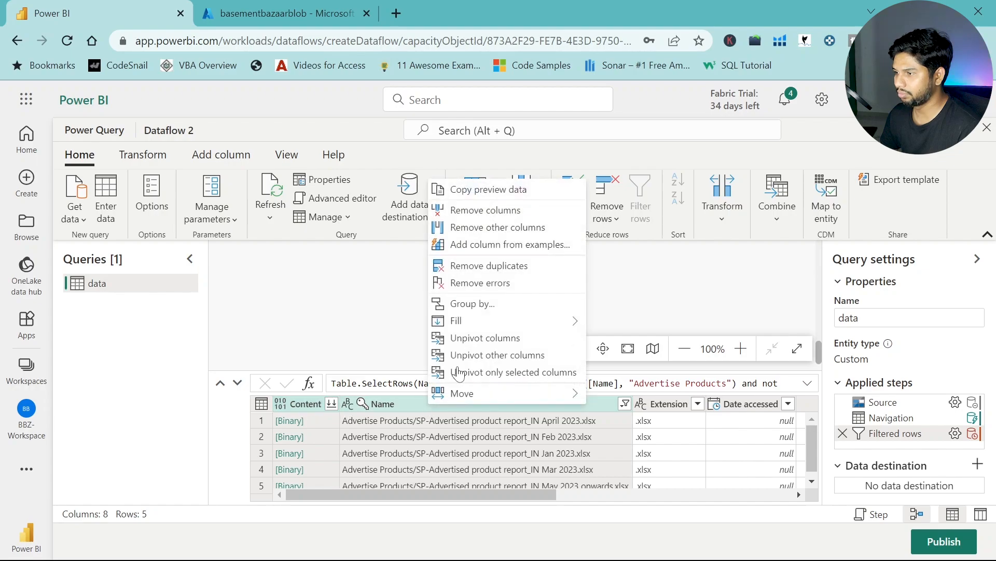
pyautogui.click(478, 227)
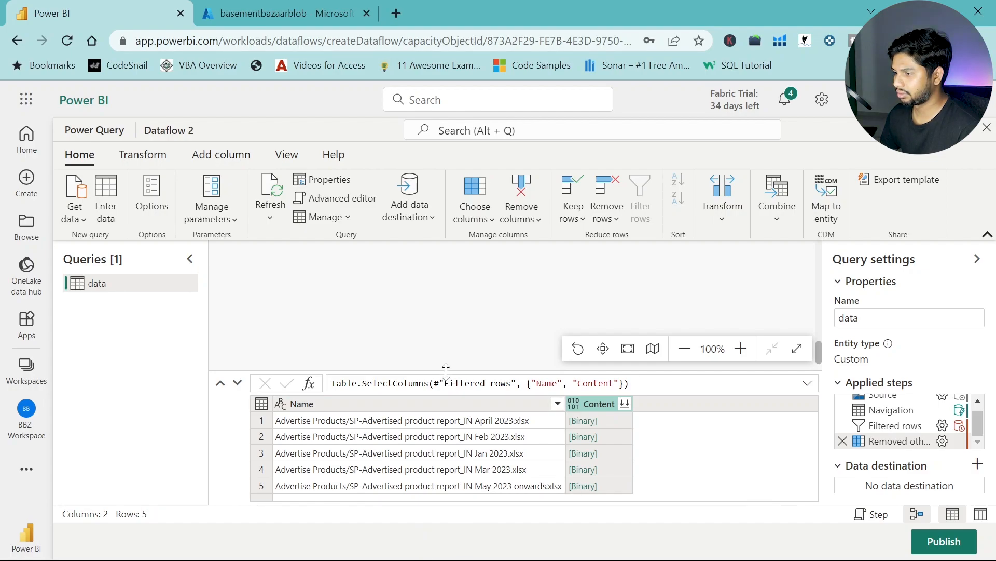
# - Enlarge the data preview area and preview the Content binary of the April 2023 file
pyautogui.moveTo(446, 371); pyautogui.dragTo(446, 310)
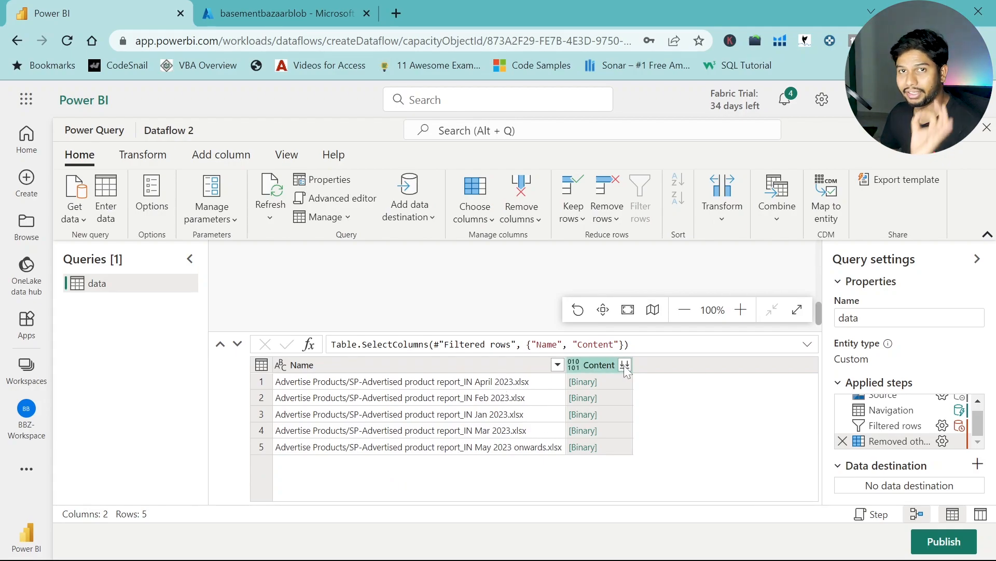
pyautogui.click(620, 382)
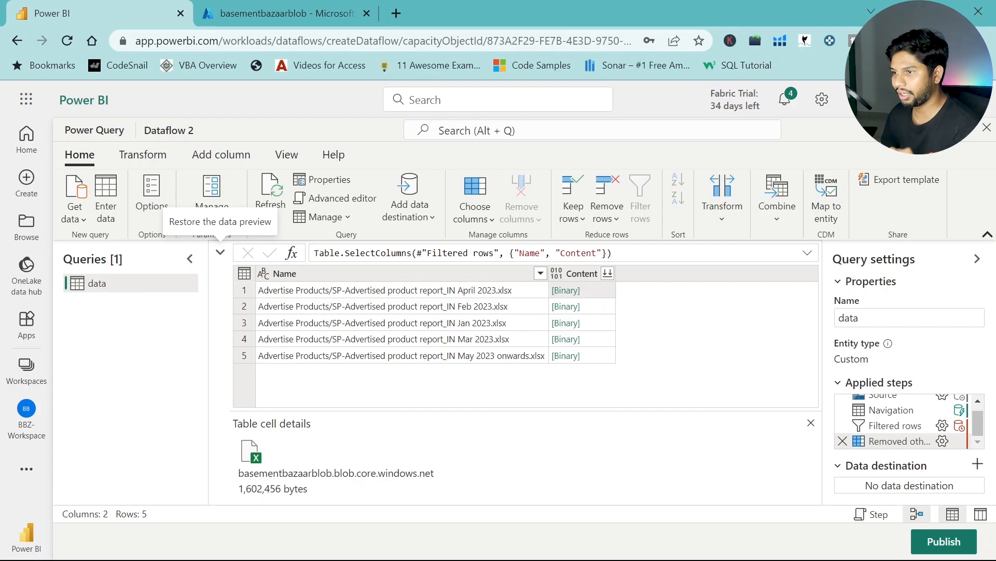
# - Start a custom column and name it datatable
pyautogui.click(217, 156)
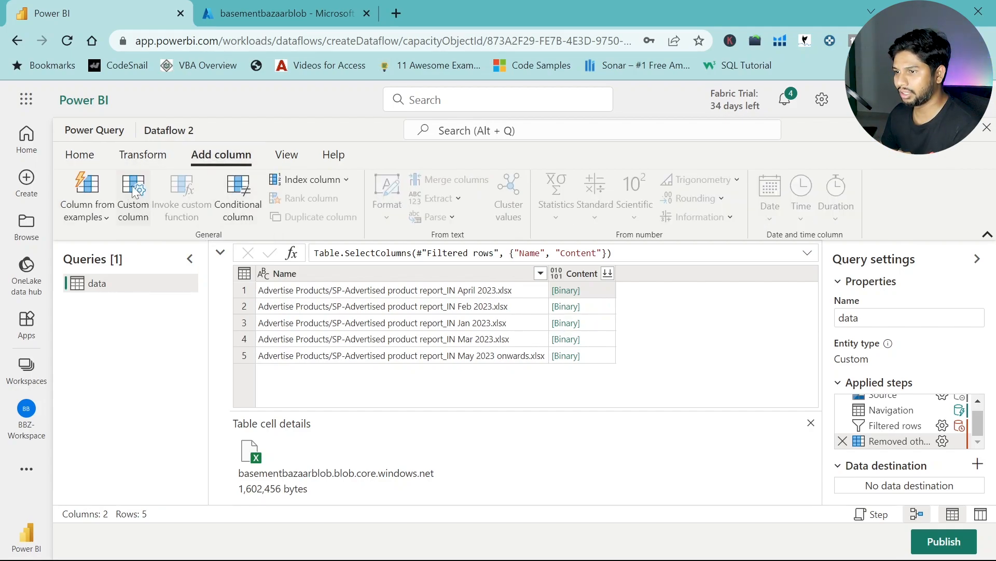
pyautogui.click(237, 189)
pyautogui.click(865, 423)
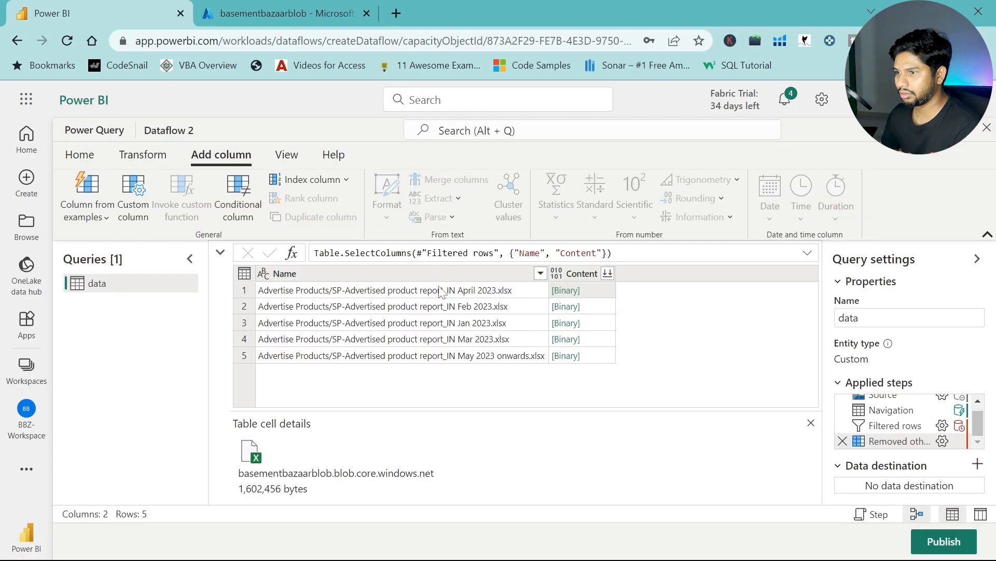
pyautogui.click(139, 192)
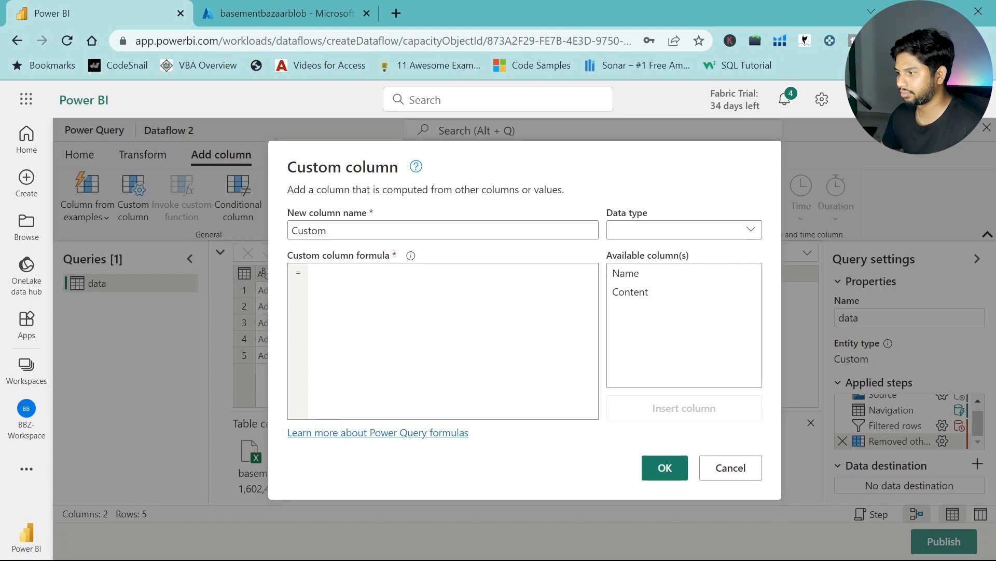
pyautogui.write('datata')
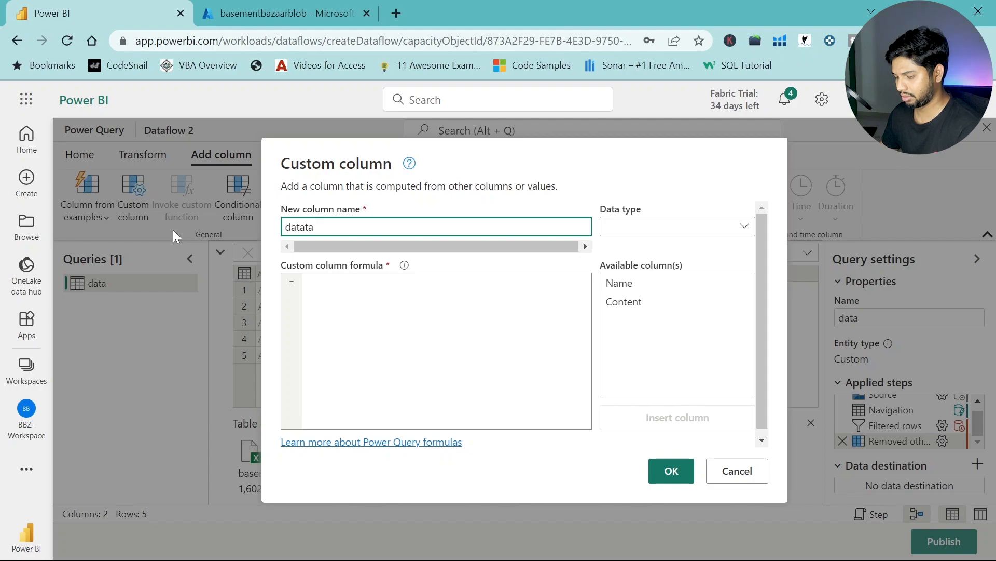
pyautogui.write('ble')
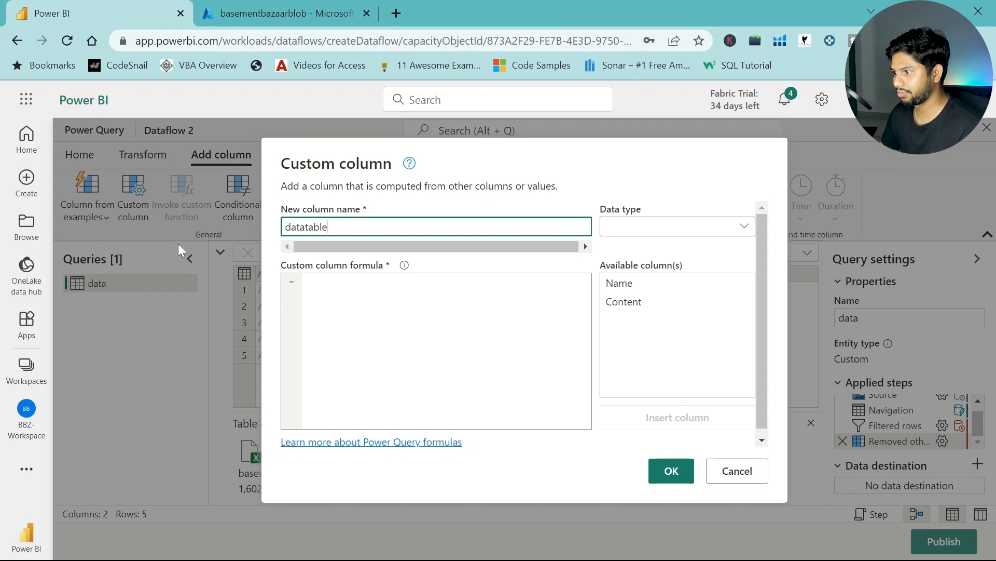
# - Set the datatable column's formula to Excel.Workbook([Content]) and add the column to the query
pyautogui.click(311, 281)
pyautogui.write('Excel.Workbook(')
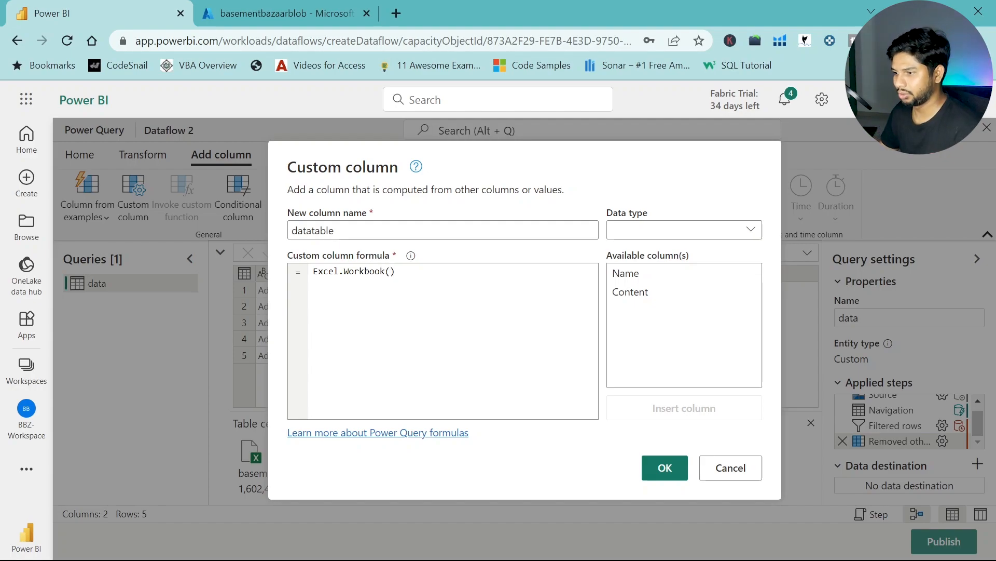
pyautogui.doubleClick(642, 297)
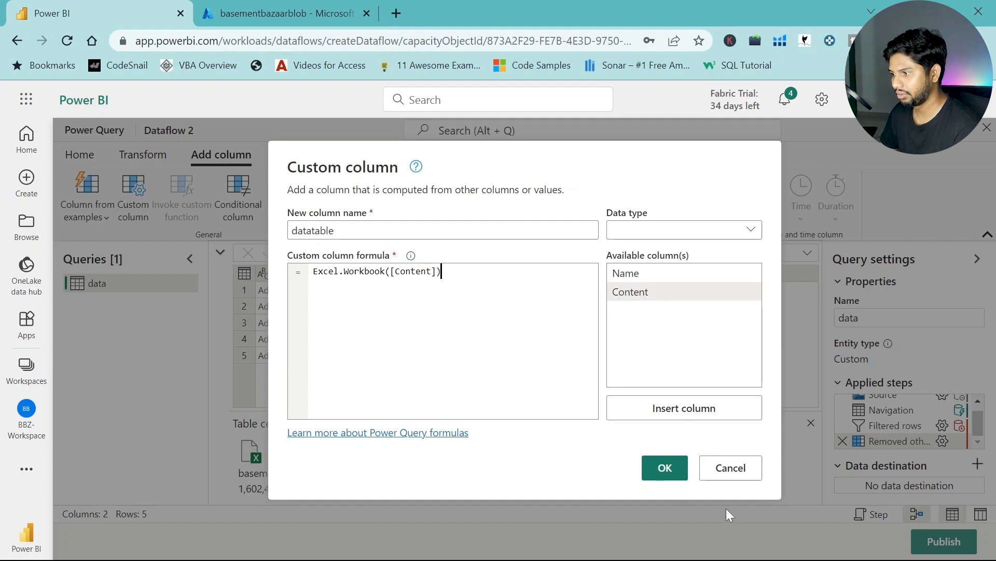
pyautogui.click(668, 470)
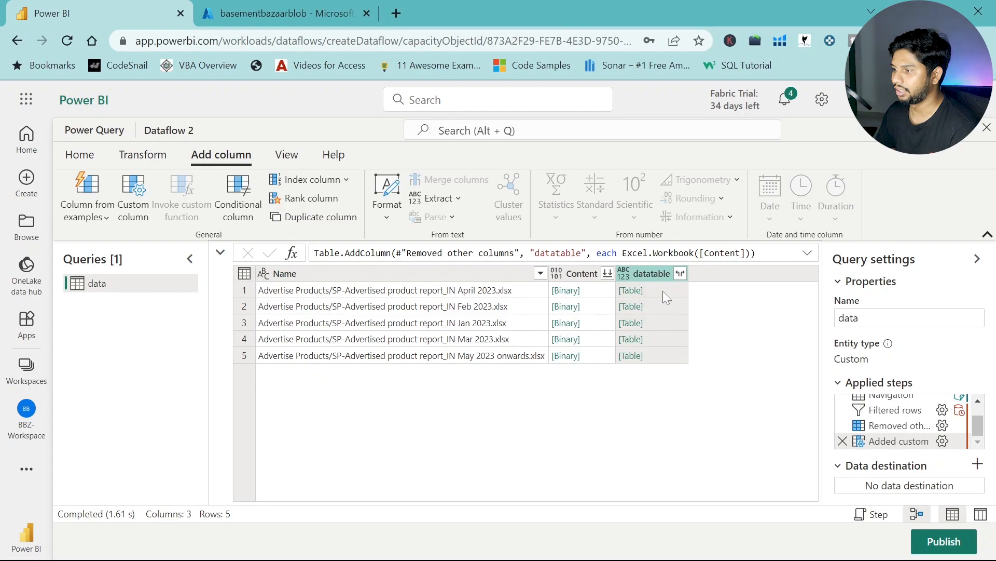
# - Preview the nested table in the first datatable cell, and remove the Content and Name columns
pyautogui.click(662, 292)
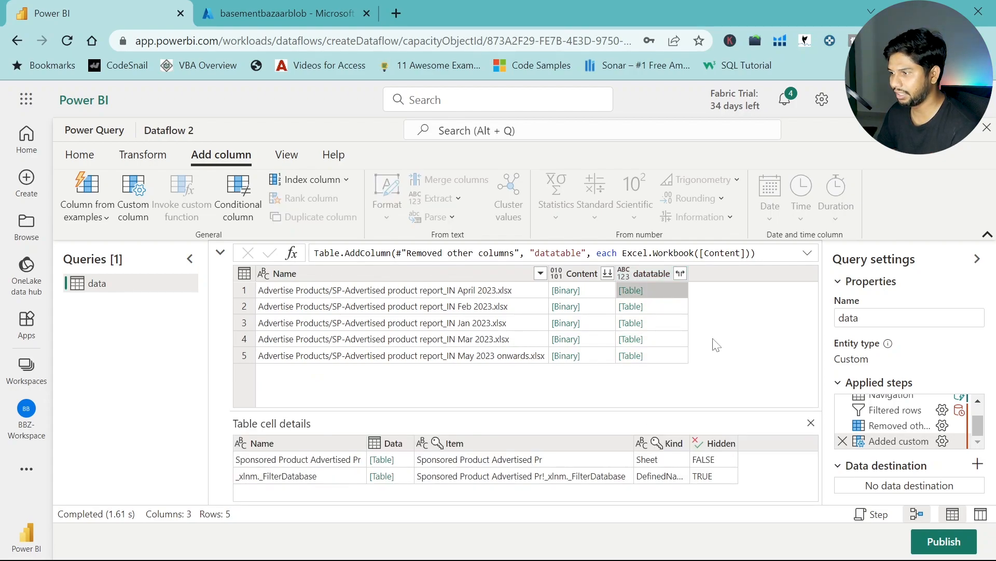
pyautogui.click(584, 273)
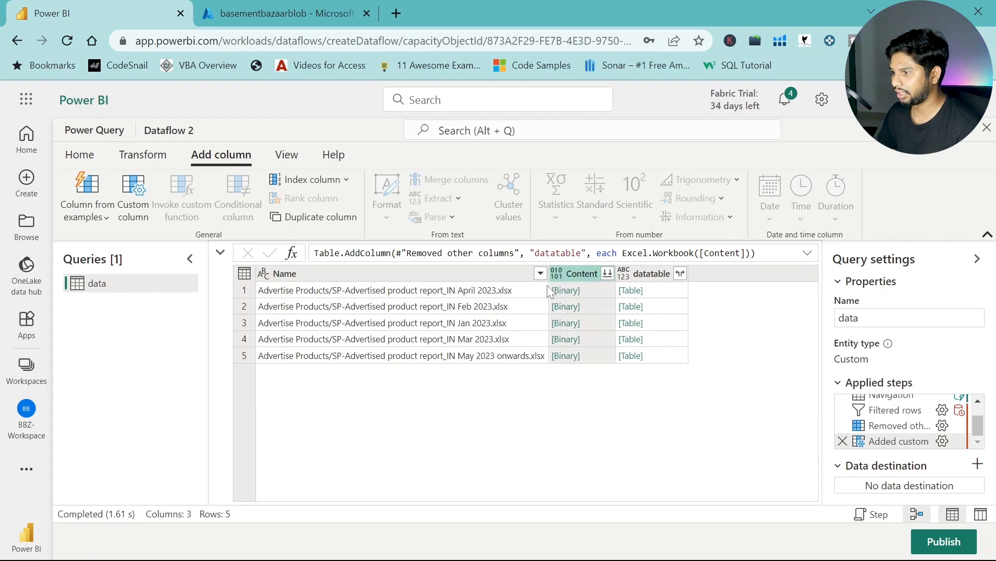
pyautogui.keyDown('ctrl'); pyautogui.click(503, 278); pyautogui.keyUp('ctrl')
pyautogui.rightClick(578, 273)
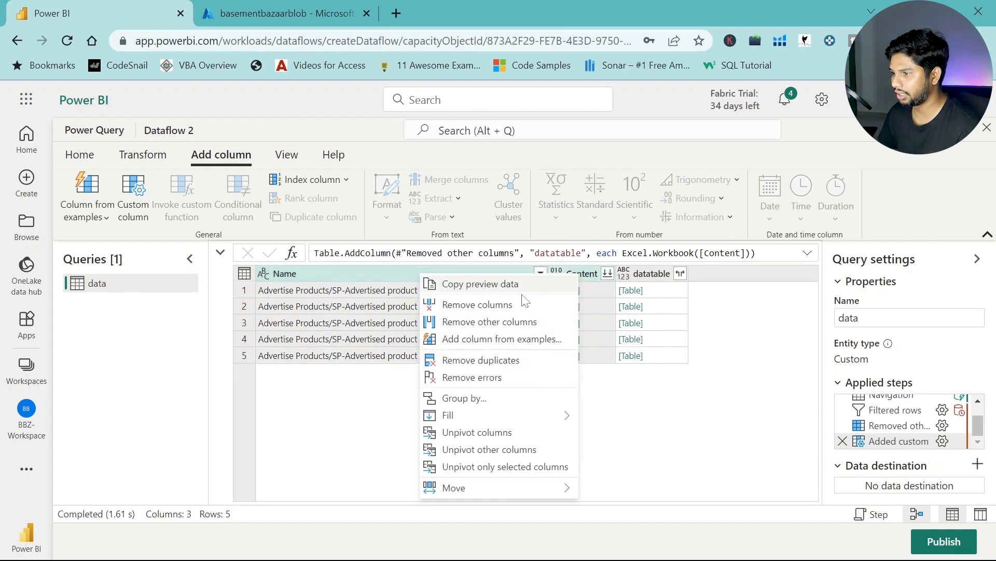
pyautogui.click(499, 309)
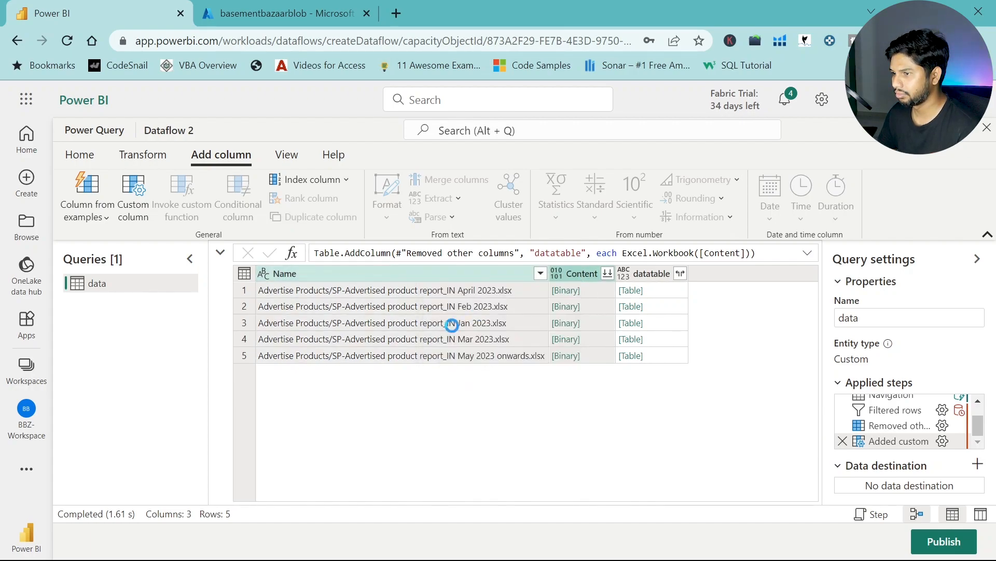
# - Expand the datatable column into only its Name and Data columns
pyautogui.click(319, 273)
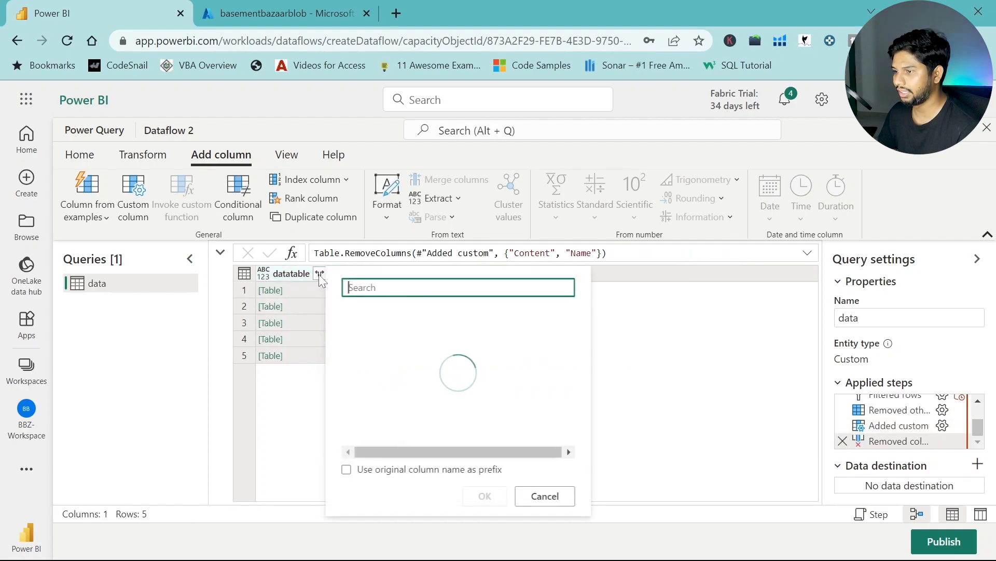
pyautogui.click(364, 313)
pyautogui.click(378, 328)
pyautogui.click(376, 343)
pyautogui.click(485, 496)
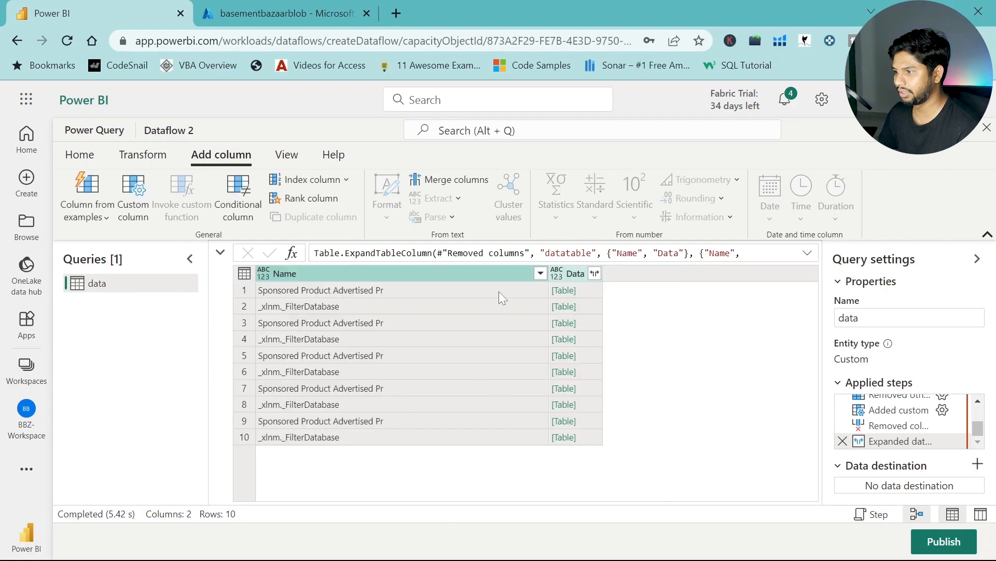
# - Filter the Name column to exclude _xlnm._FilterDatabase, keeping only the Sponsored Product Advertised Pr rows
pyautogui.click(540, 273)
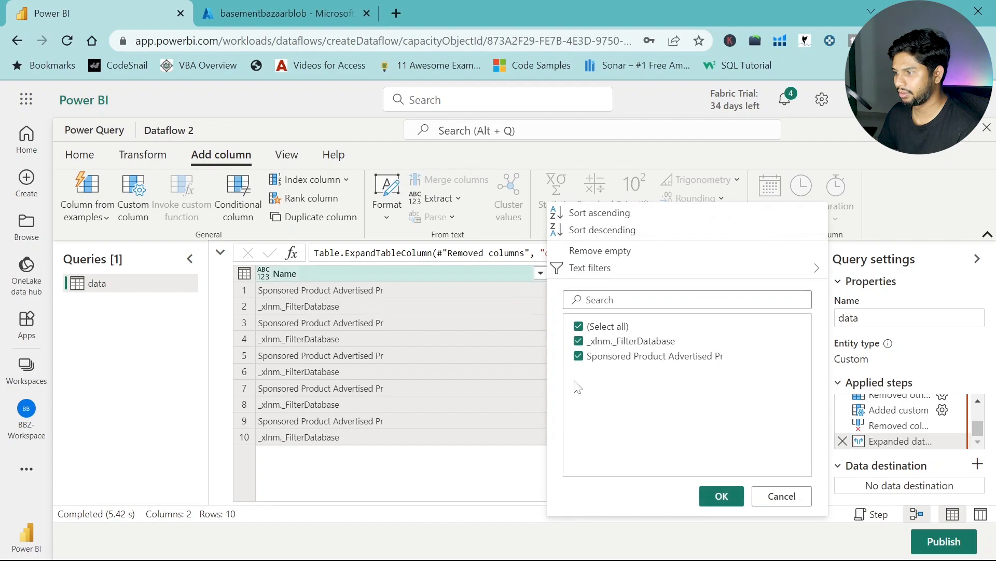
pyautogui.click(579, 343)
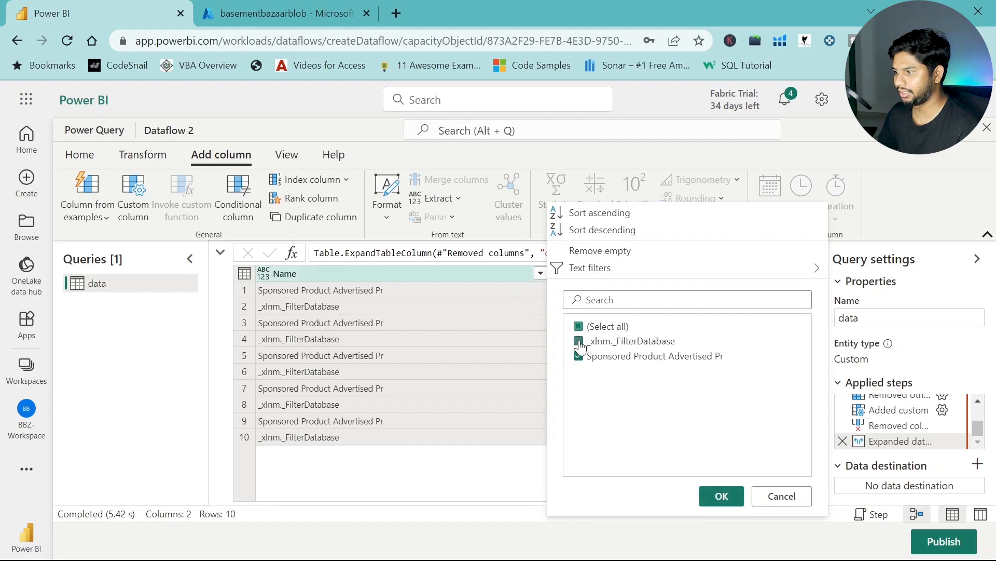
pyautogui.click(722, 496)
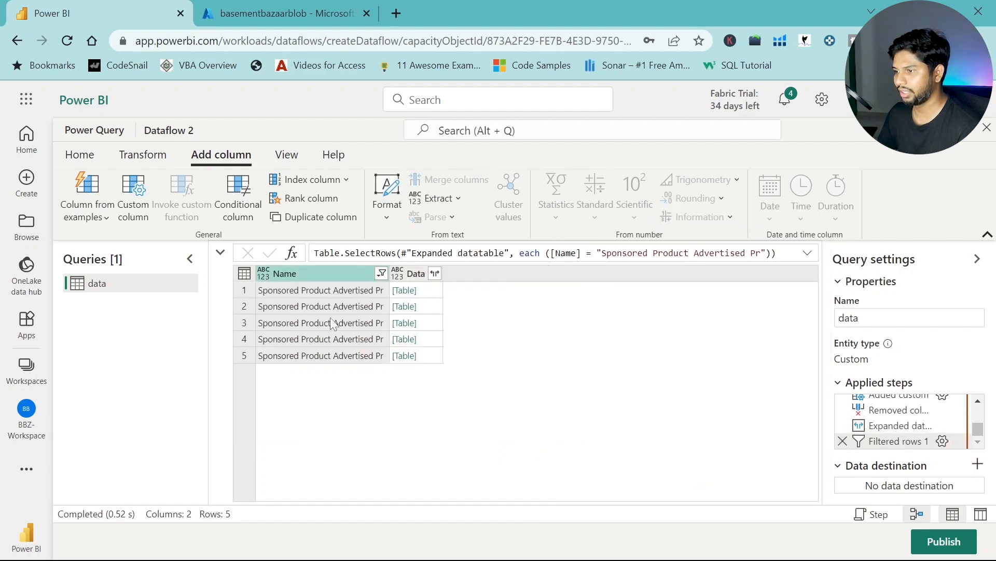
# - Preview the first nested table in the Data column, and expand Data into all of its columns
pyautogui.click(437, 290)
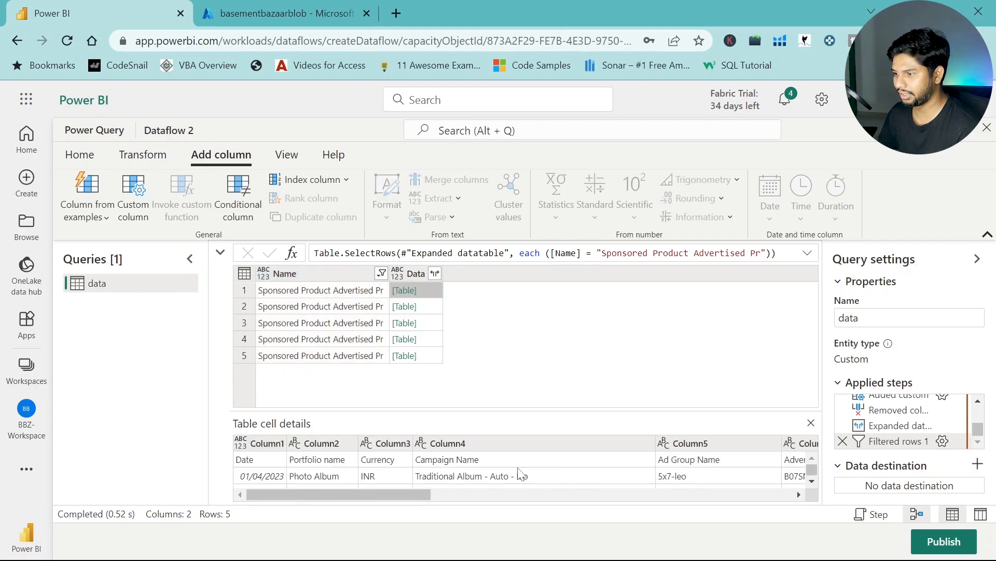
pyautogui.moveTo(404, 496); pyautogui.dragTo(307, 502)
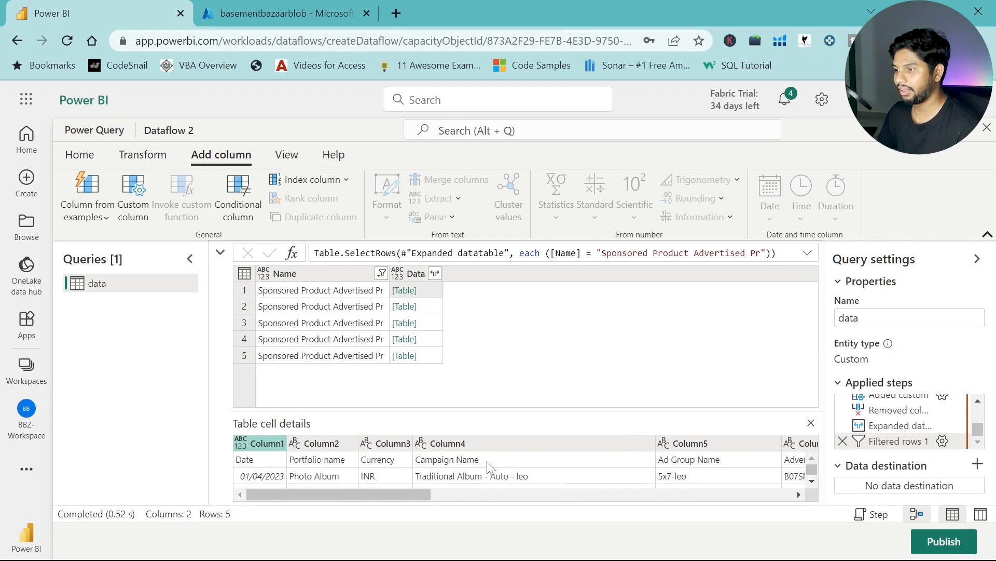
pyautogui.click(435, 272)
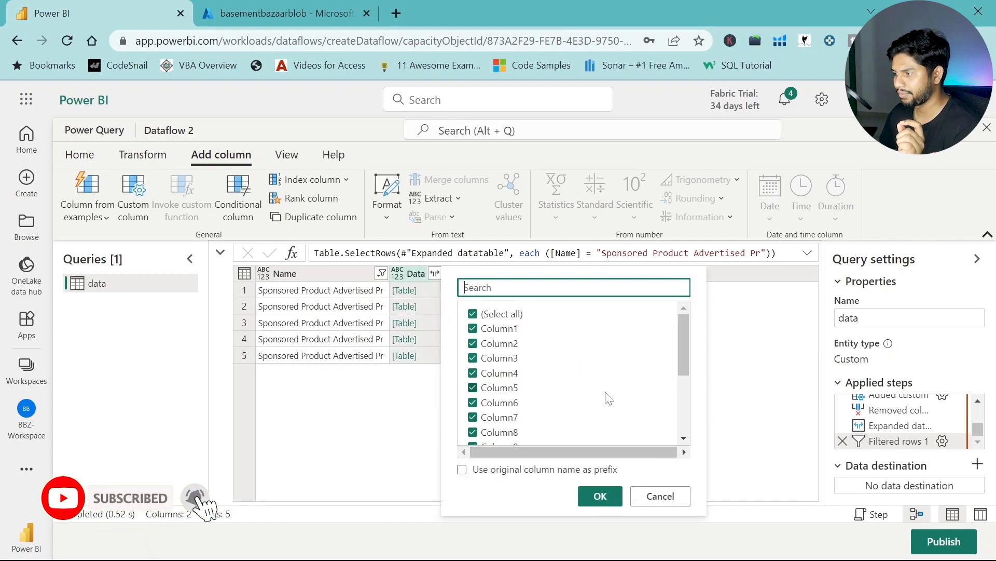
pyautogui.scroll(-3, 602, 397)
pyautogui.click(601, 498)
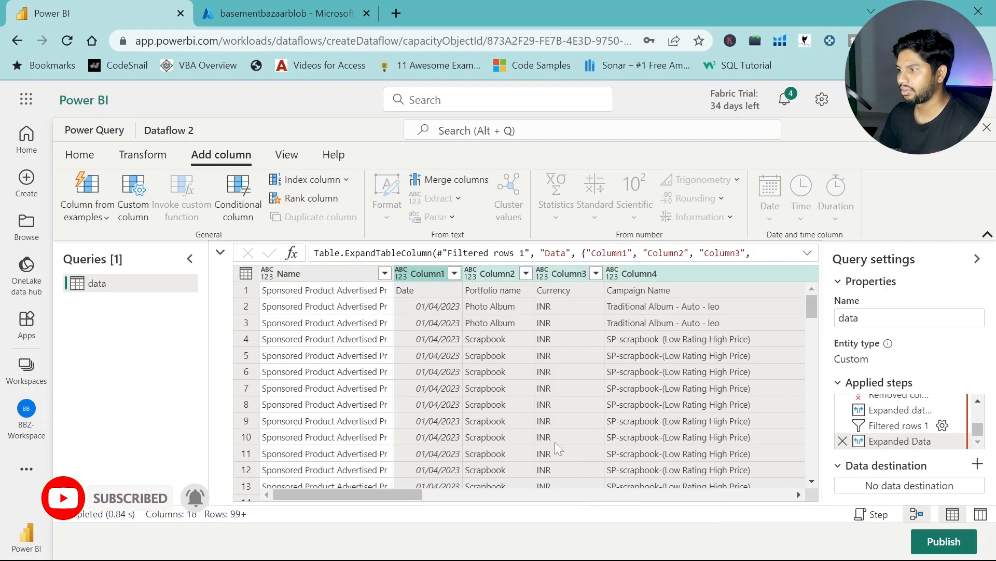
# - Remove the Name column from the expanded table
pyautogui.click(335, 273)
pyautogui.rightClick(335, 273)
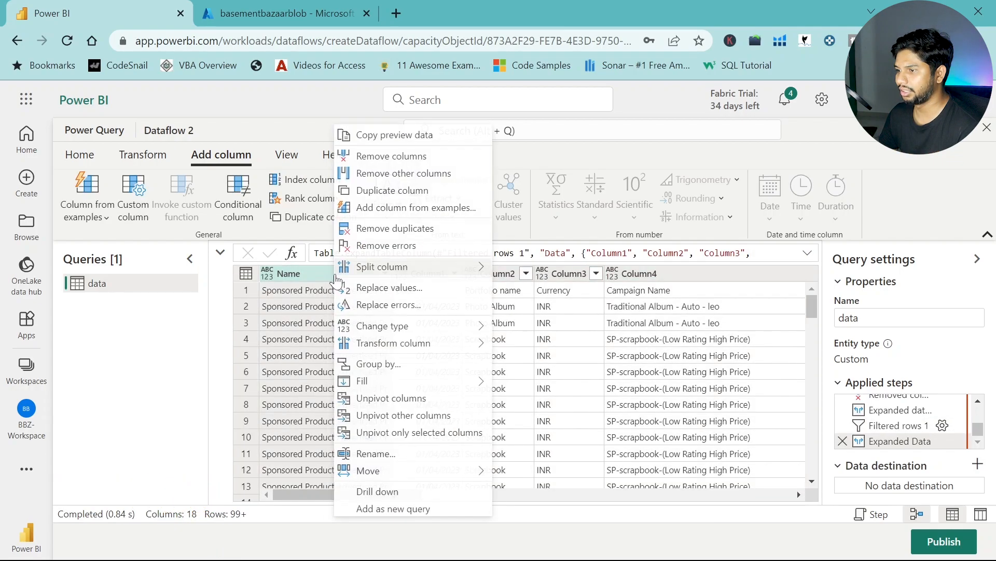
pyautogui.click(394, 156)
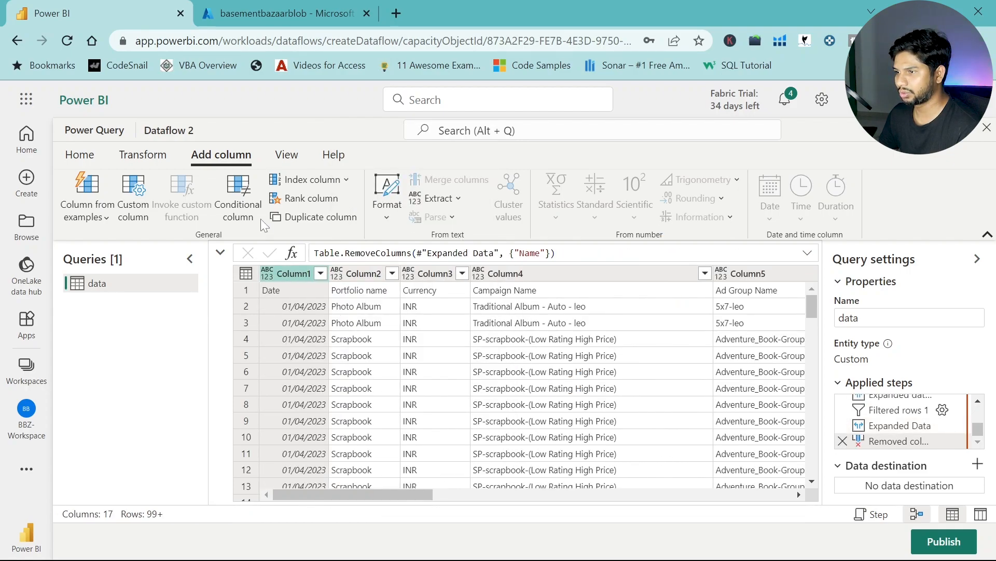
# - Promote the first row of the expanded table to column headers
pyautogui.click(150, 159)
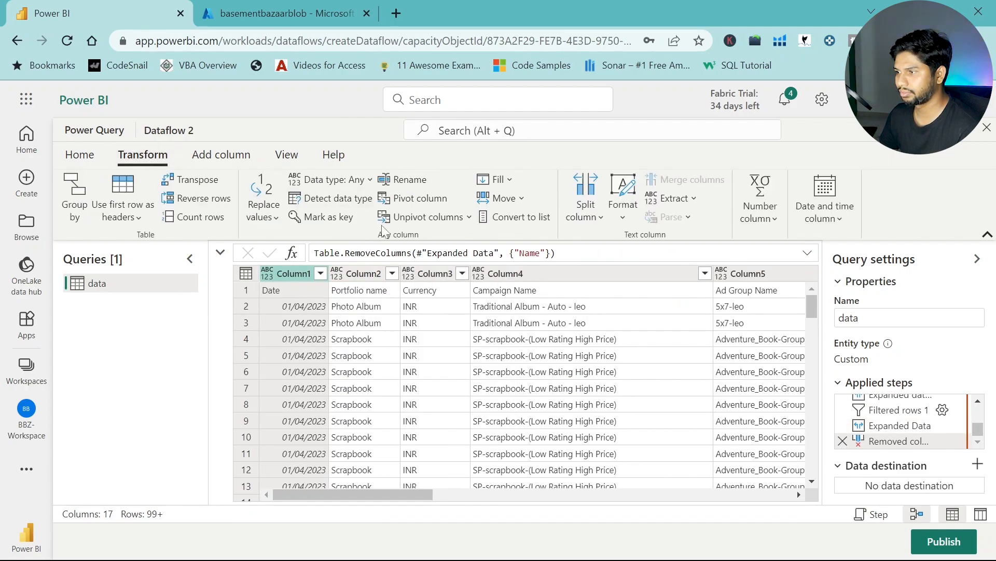
pyautogui.click(76, 155)
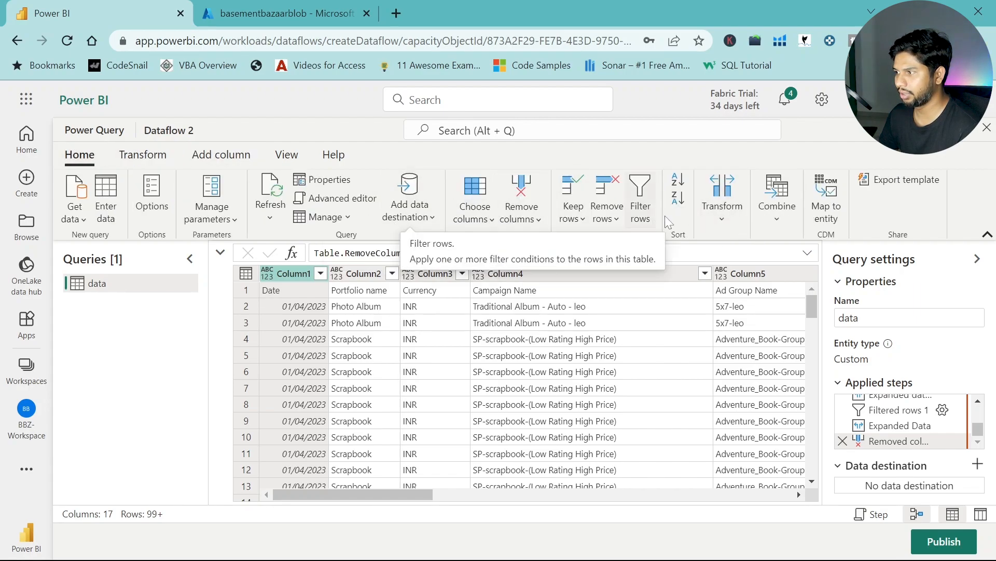
pyautogui.click(727, 218)
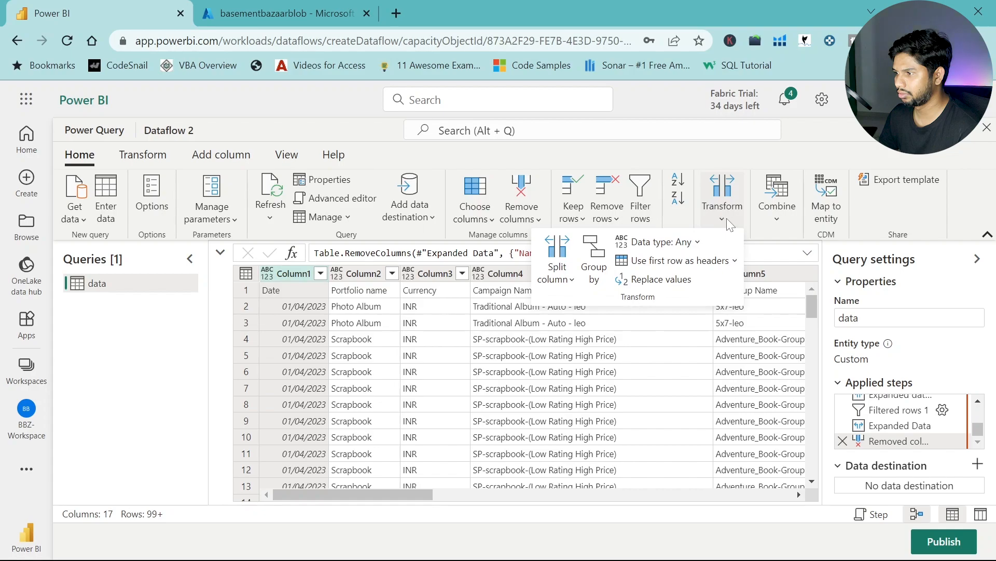
pyautogui.click(735, 261)
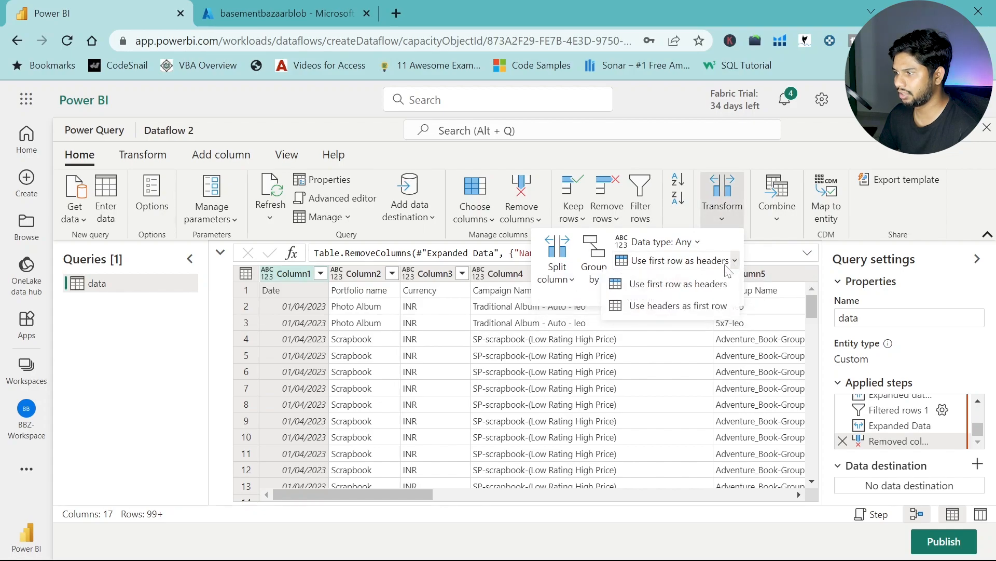
pyautogui.click(670, 284)
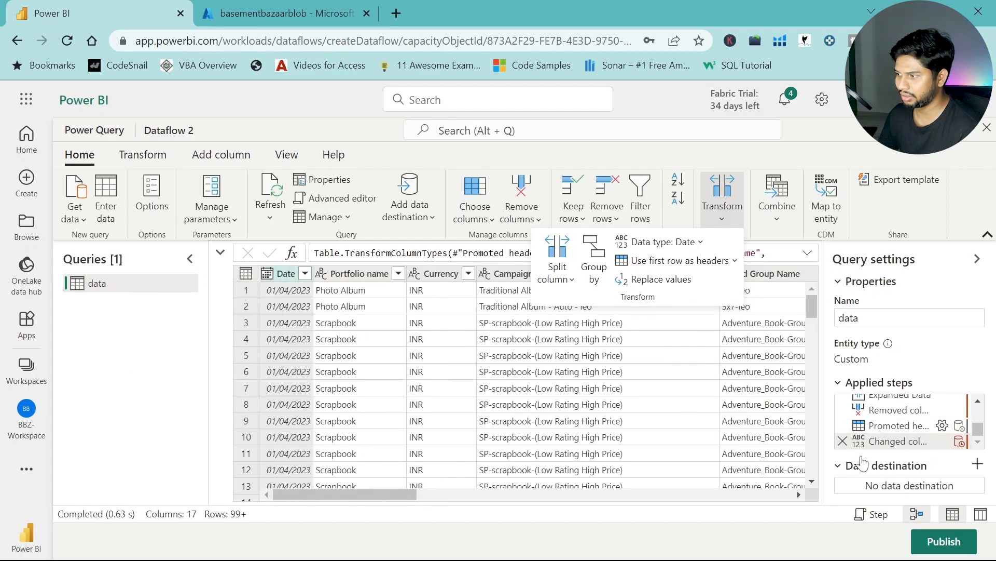
# - Load the full list of Date filter values, dismiss the filter, and delete the last Changed column type step from the query
pyautogui.click(305, 273)
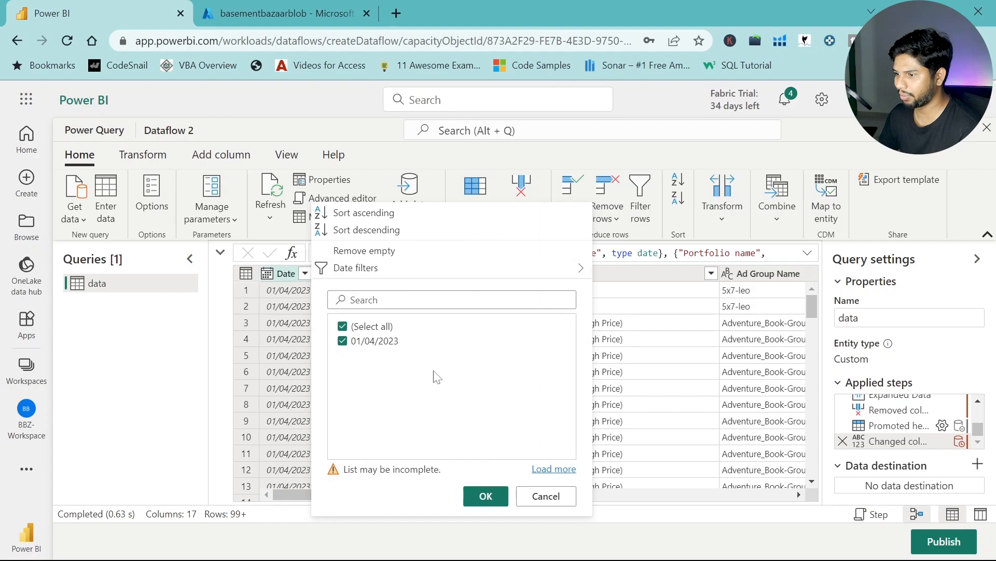
pyautogui.click(543, 470)
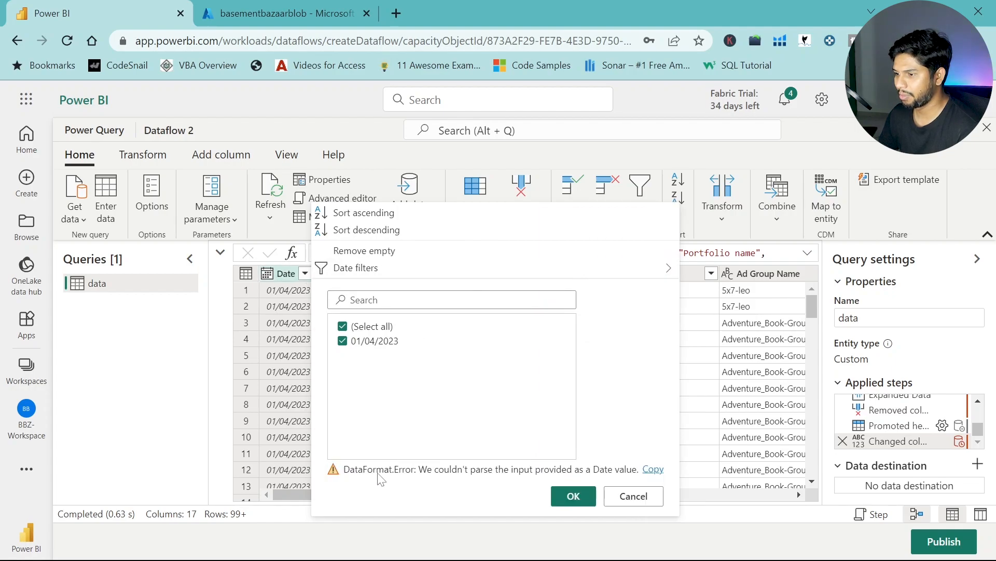
pyautogui.click(635, 496)
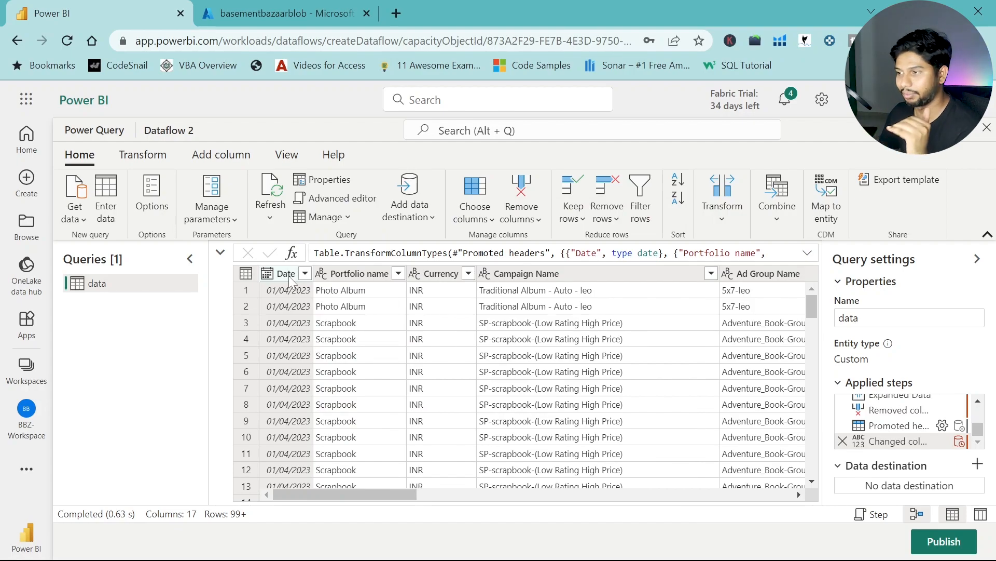
pyautogui.click(843, 442)
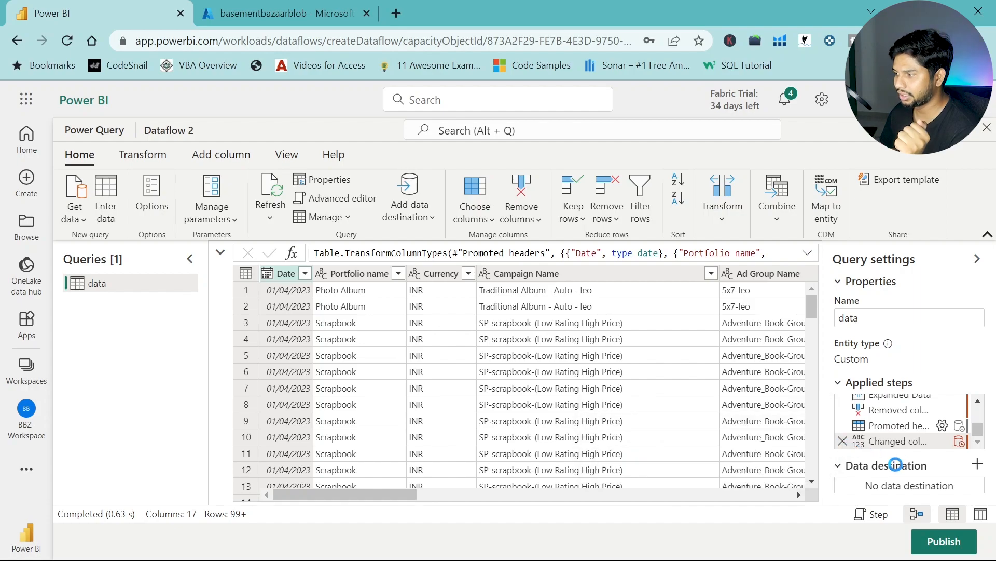
# - Filter the Date column to exclude the repeated header rows containing the value Date
pyautogui.click(304, 274)
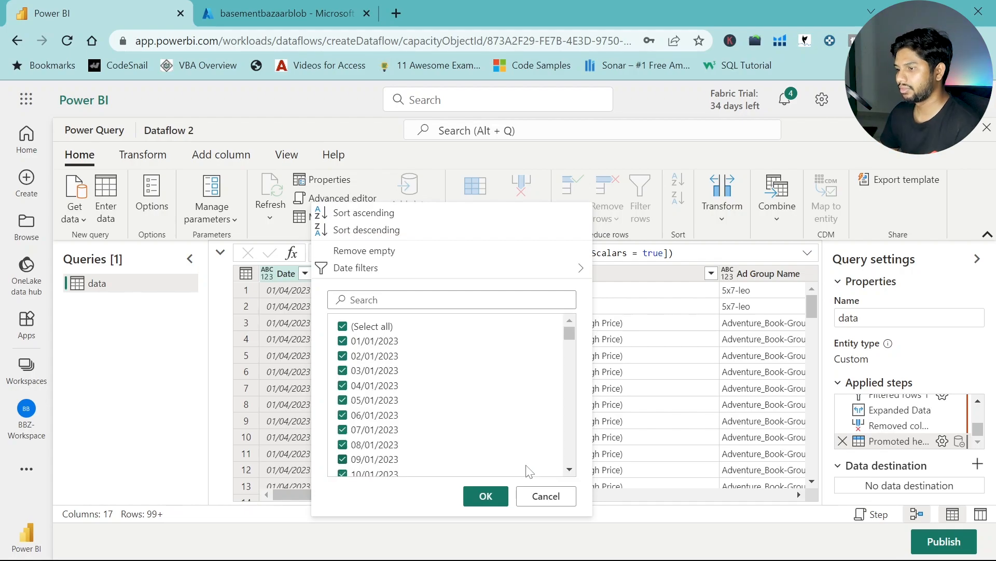
pyautogui.scroll(-20, 492, 403)
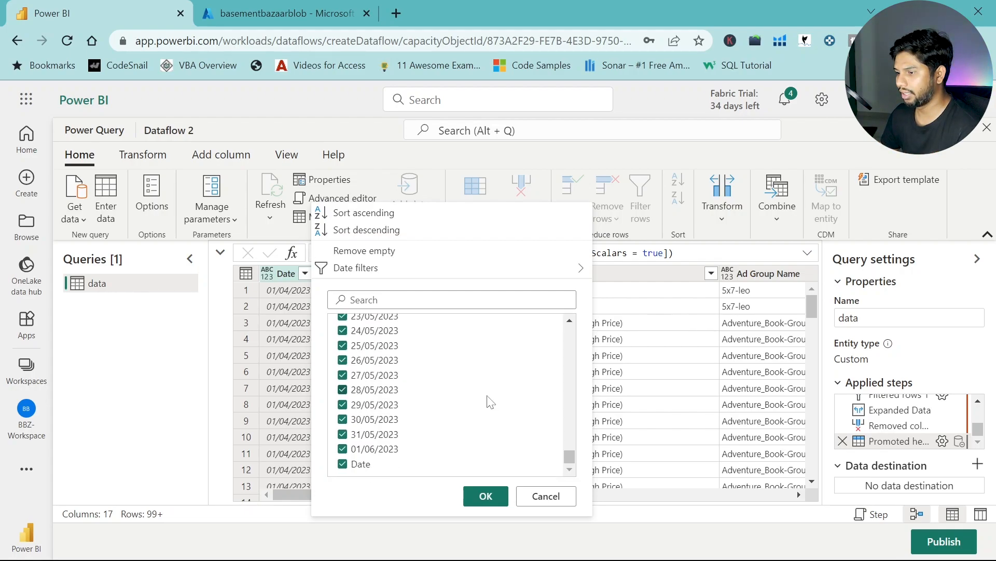
pyautogui.click(343, 465)
pyautogui.click(485, 496)
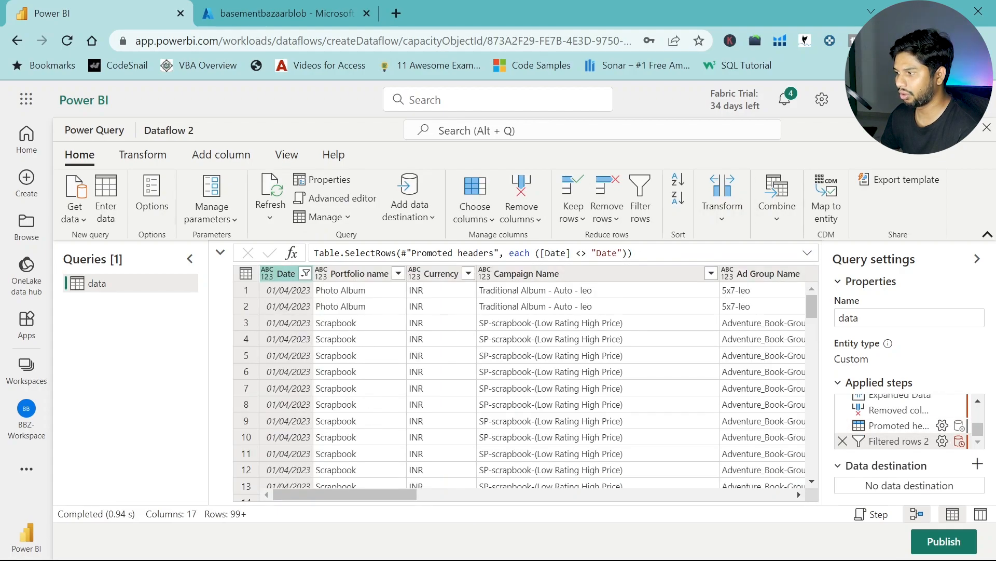
# - Keep only the Date, Portfolio name, Currency, Campaign Name, Ad Group Name, Advertised ASIN, Impressions, Clicks, Spend and 14 Day Total Sales, Orders and Units columns
pyautogui.moveTo(364, 494); pyautogui.dragTo(258, 505)
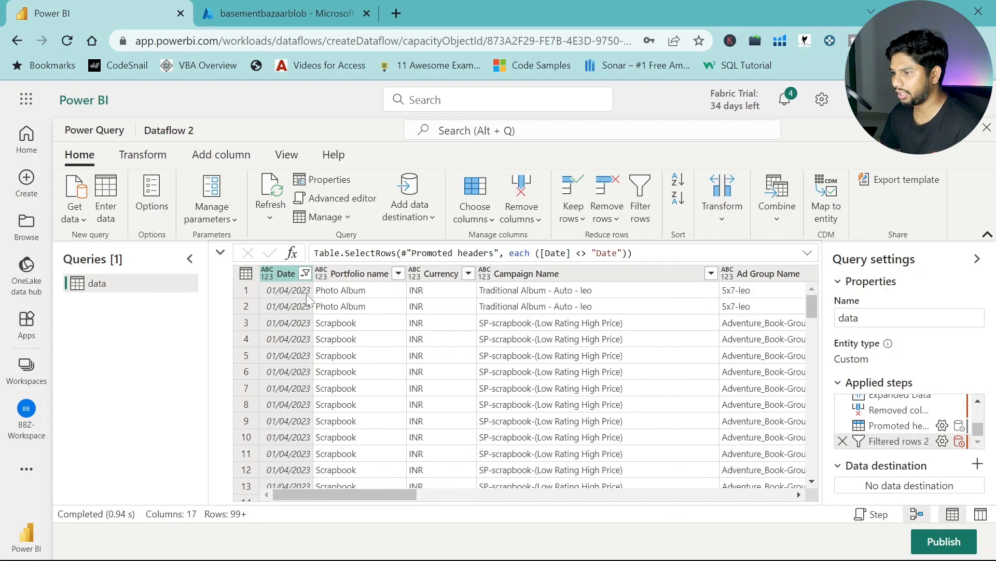
pyautogui.click(352, 278)
pyautogui.click(444, 274)
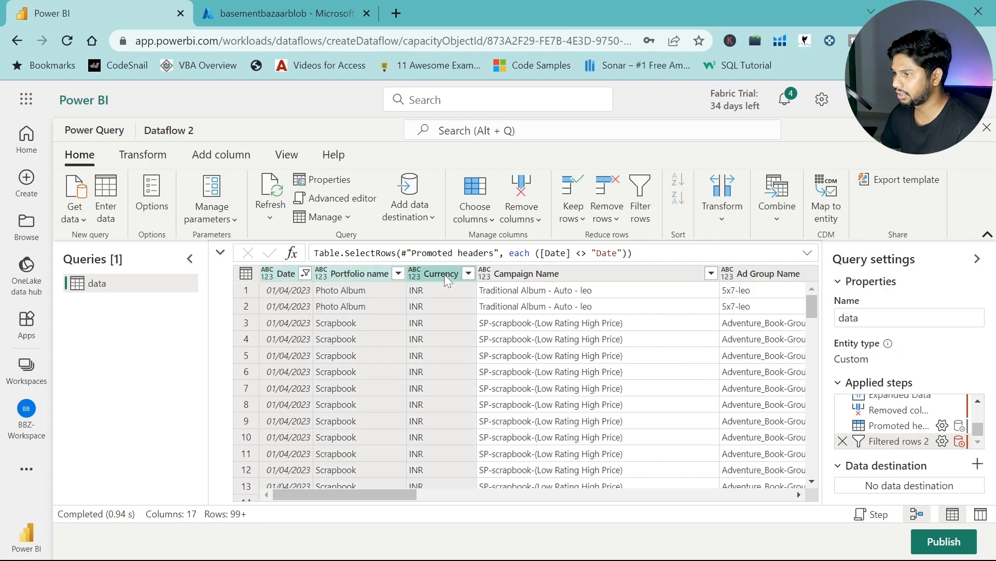
pyautogui.click(600, 275)
pyautogui.moveTo(386, 497); pyautogui.dragTo(457, 498)
pyautogui.click(524, 325)
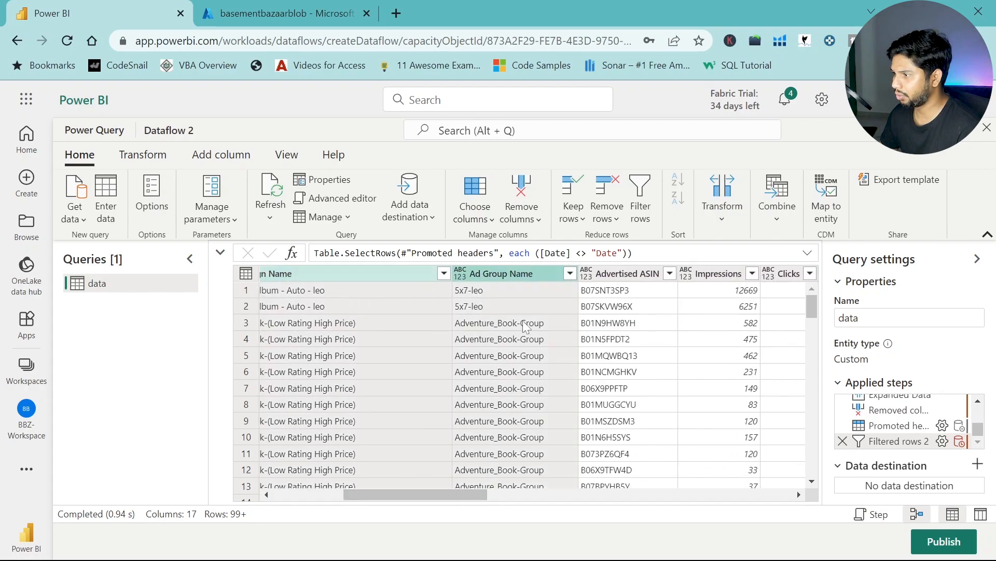
pyautogui.click(614, 278)
pyautogui.click(712, 280)
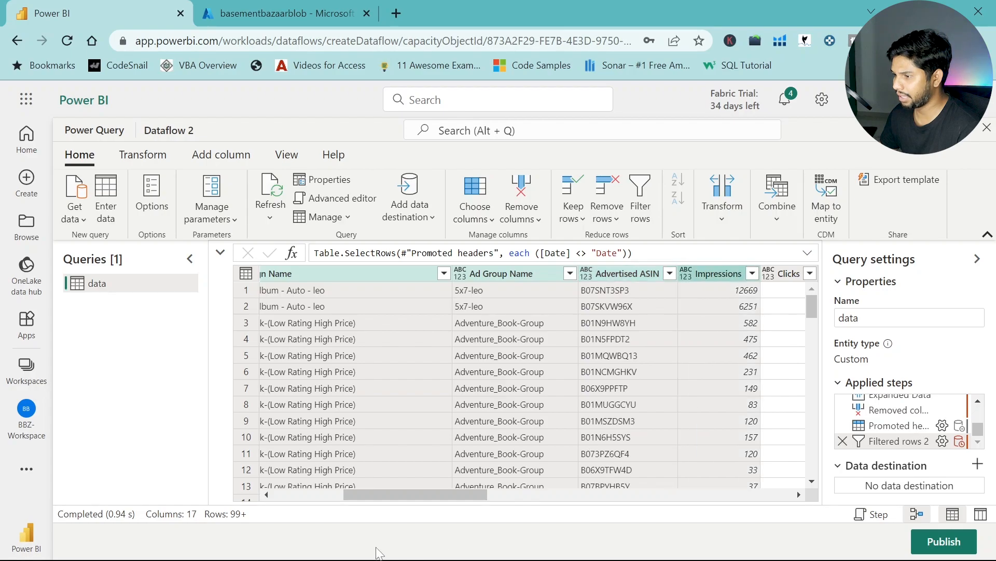
pyautogui.moveTo(402, 495); pyautogui.dragTo(733, 500)
pyautogui.click(457, 275)
pyautogui.click(563, 275)
pyautogui.click(639, 274)
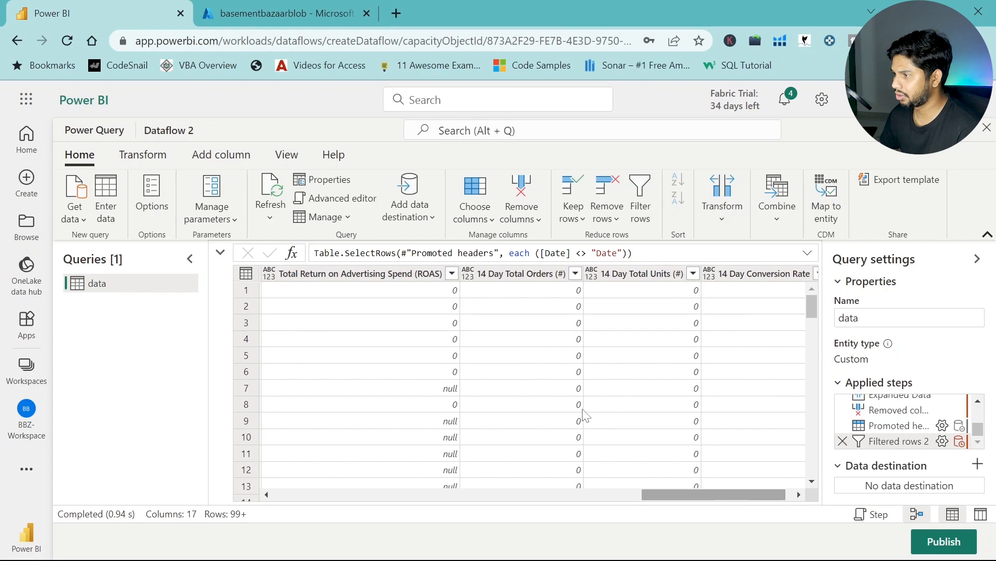
pyautogui.click(519, 275)
pyautogui.keyDown('ctrl'); pyautogui.click(632, 274); pyautogui.keyUp('ctrl')
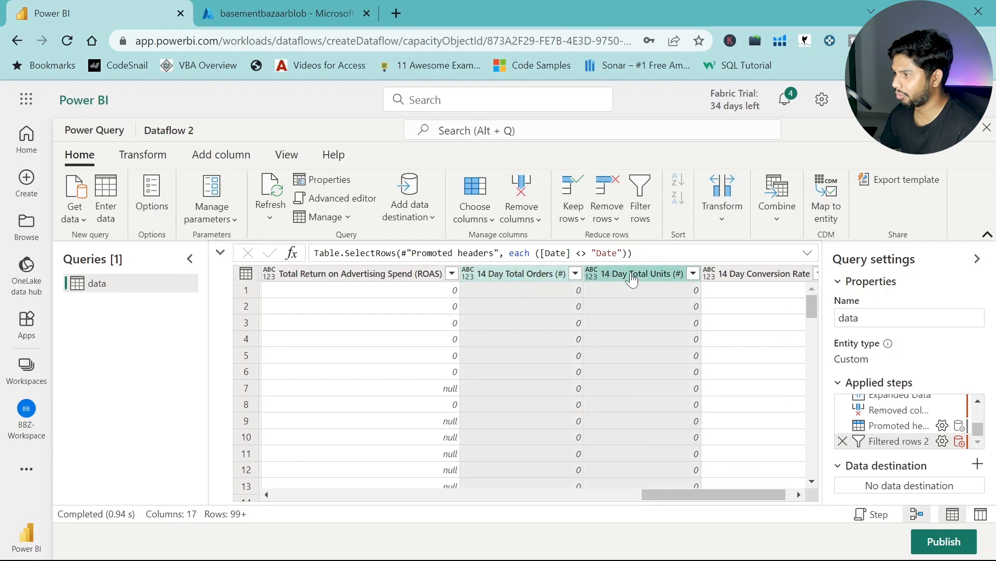
pyautogui.rightClick(630, 271)
pyautogui.click(667, 242)
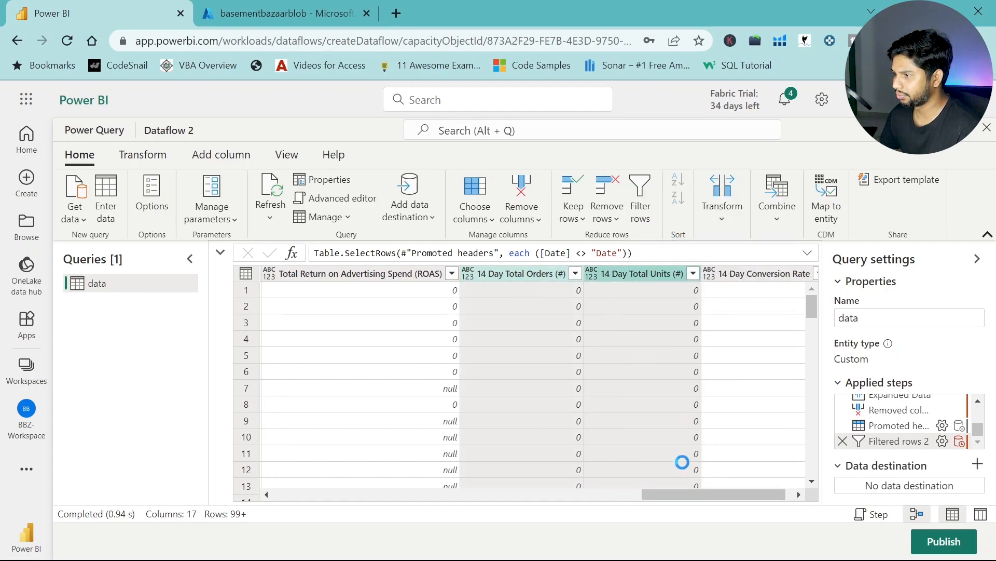
# - Rename the 14 Day Total Units (#) column to Units and the 14 Day Total Orders (#) column to Orders
pyautogui.moveTo(606, 498); pyautogui.dragTo(703, 490)
pyautogui.doubleClick(756, 274)
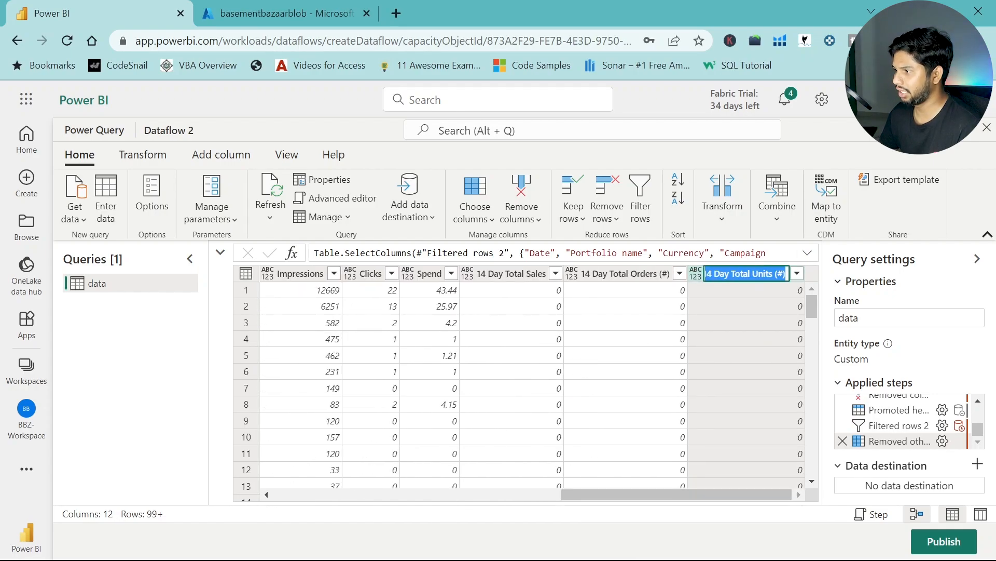
pyautogui.write('Units')
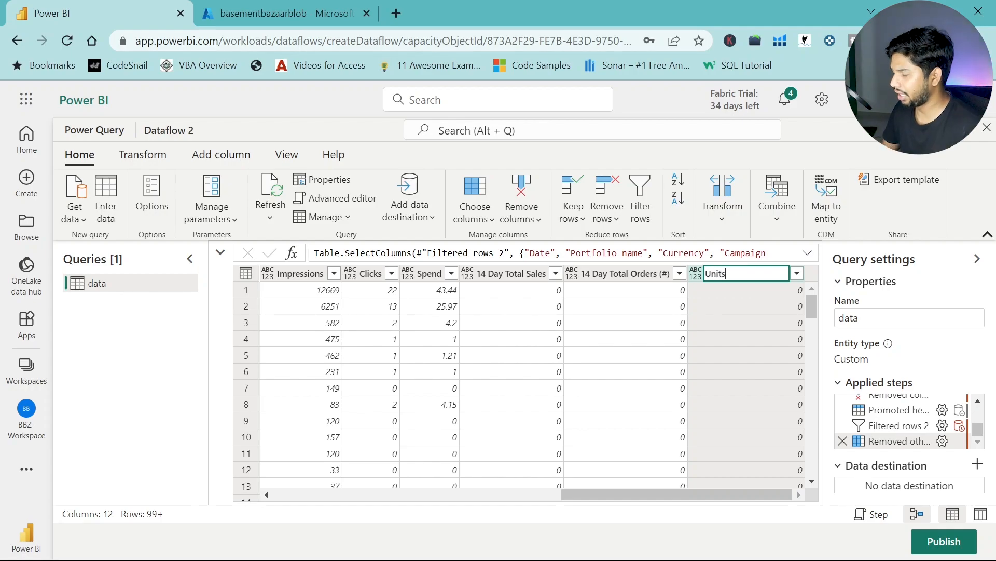
pyautogui.press('Return')
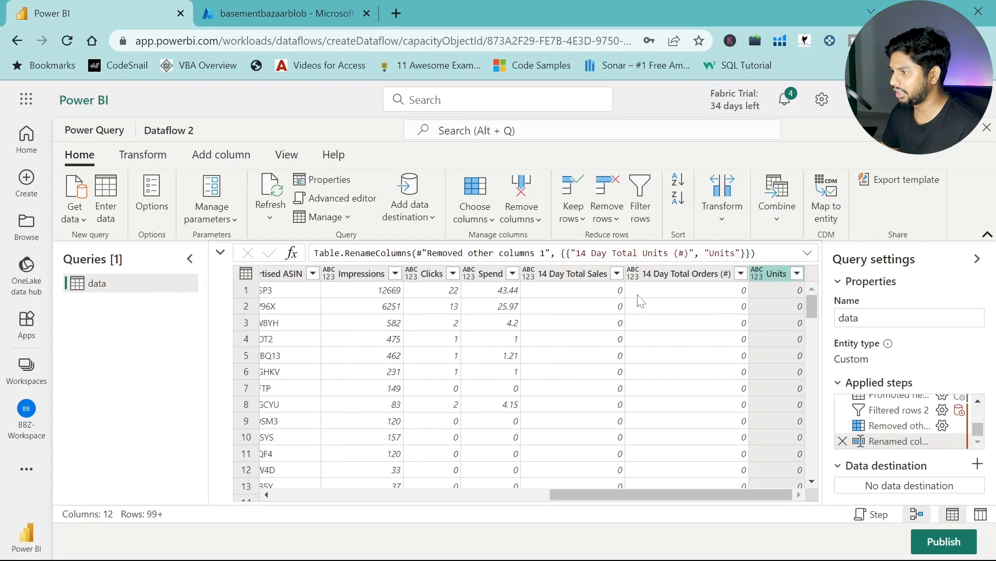
pyautogui.doubleClick(691, 276)
pyautogui.write('Orders')
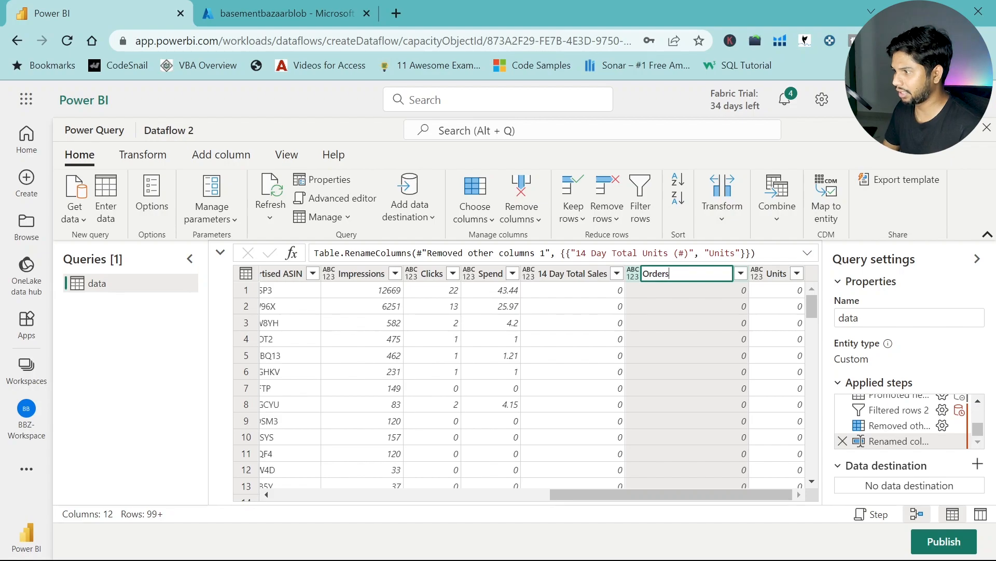
pyautogui.press('Return')
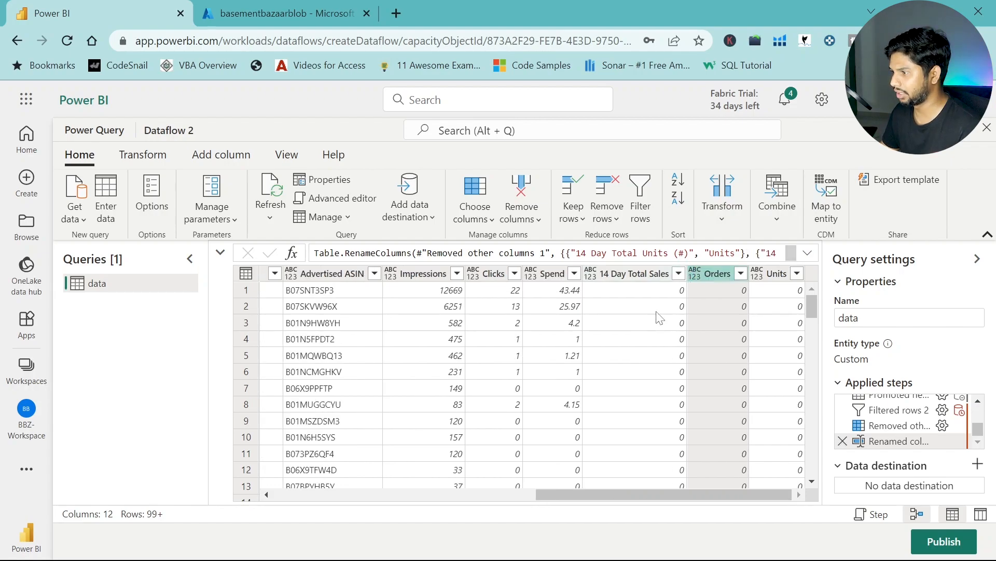
# - Rename the 14 Day Total Sales column to Sales
pyautogui.doubleClick(645, 276)
pyautogui.write('Sal')
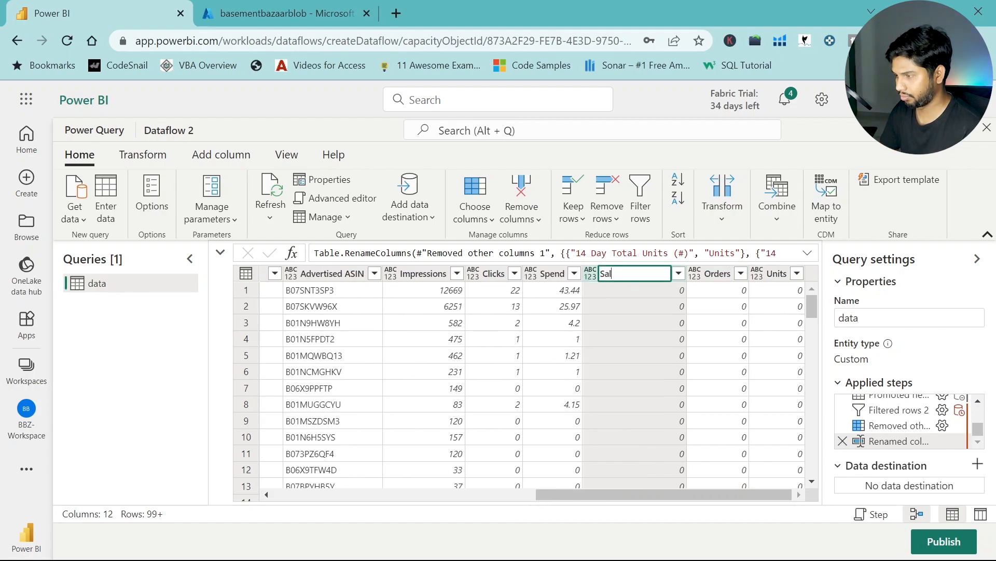
pyautogui.write('es')
pyautogui.press('Return')
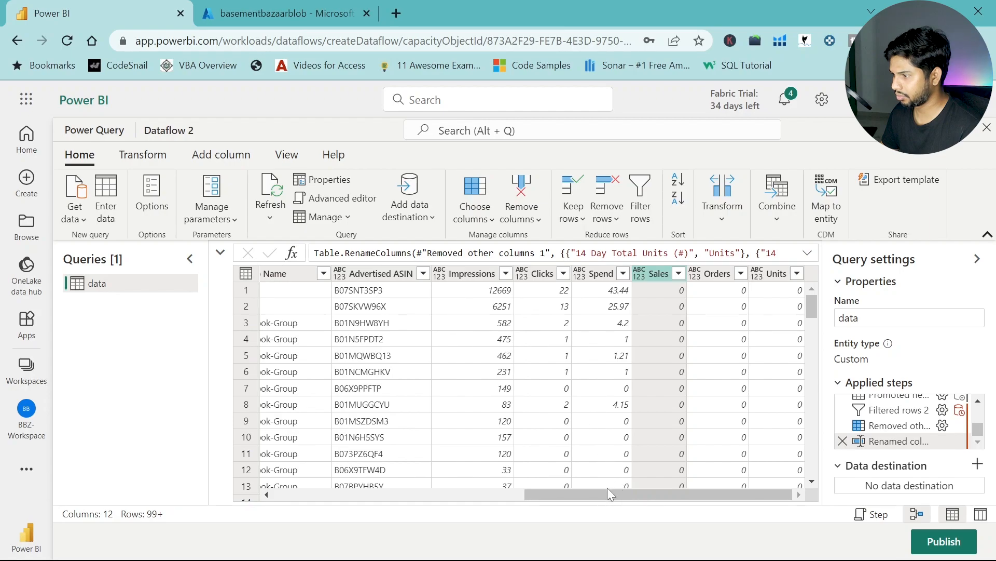
# - Remove the space from the Portfolio name column header and capitalise the second word, making it PortfolioName
pyautogui.moveTo(606, 493); pyautogui.dragTo(202, 502)
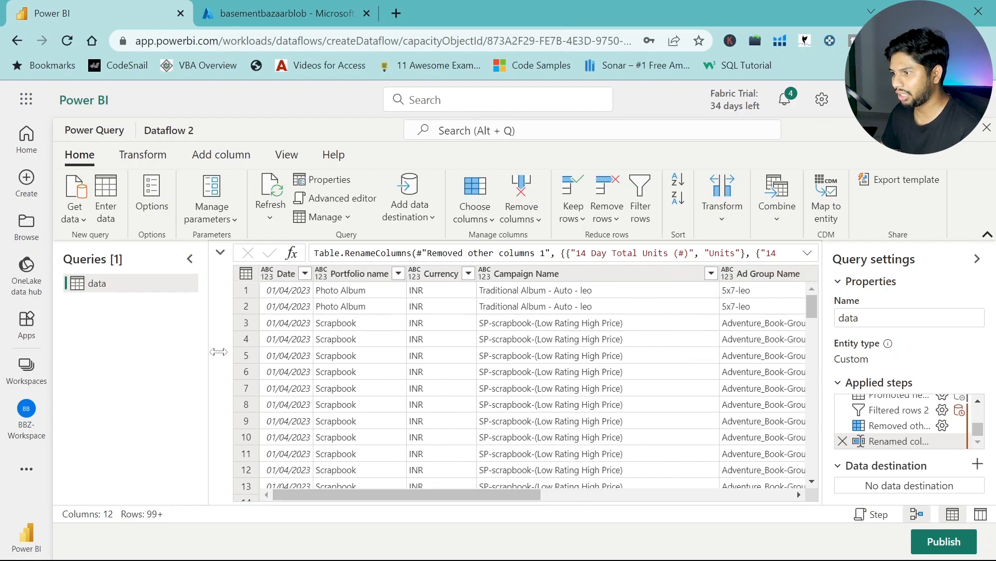
pyautogui.doubleClick(387, 275)
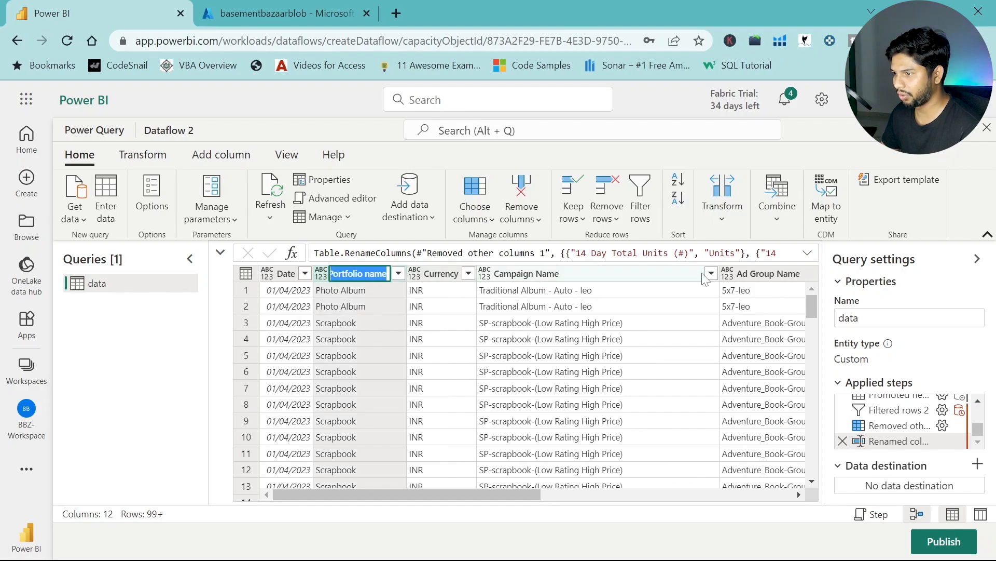
pyautogui.press('Right')
pyautogui.press('Left')
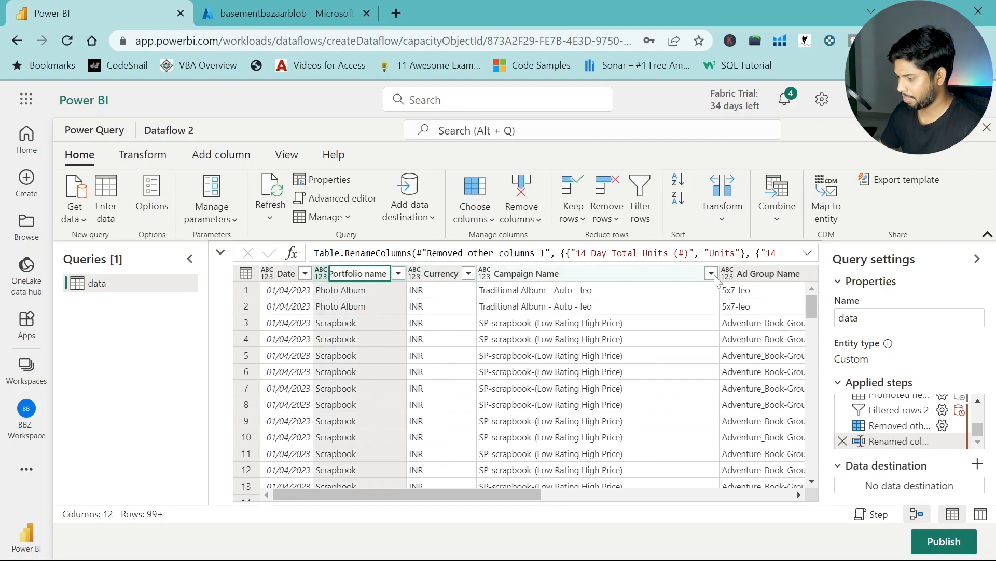
pyautogui.press('BackSpace')
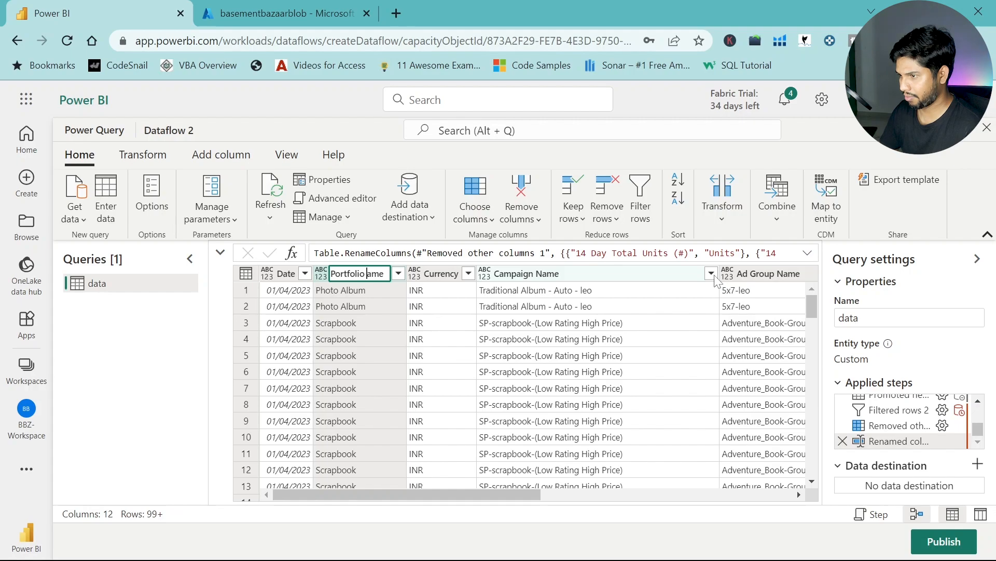
pyautogui.press('Return')
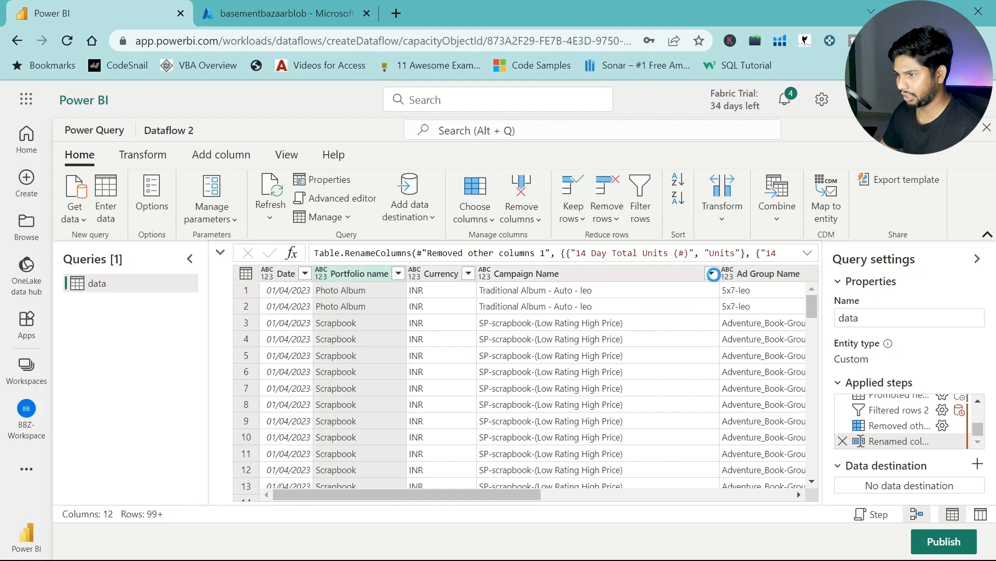
# - Remove the space from the Campaign Name column header so it reads CampaignName
pyautogui.click(589, 280)
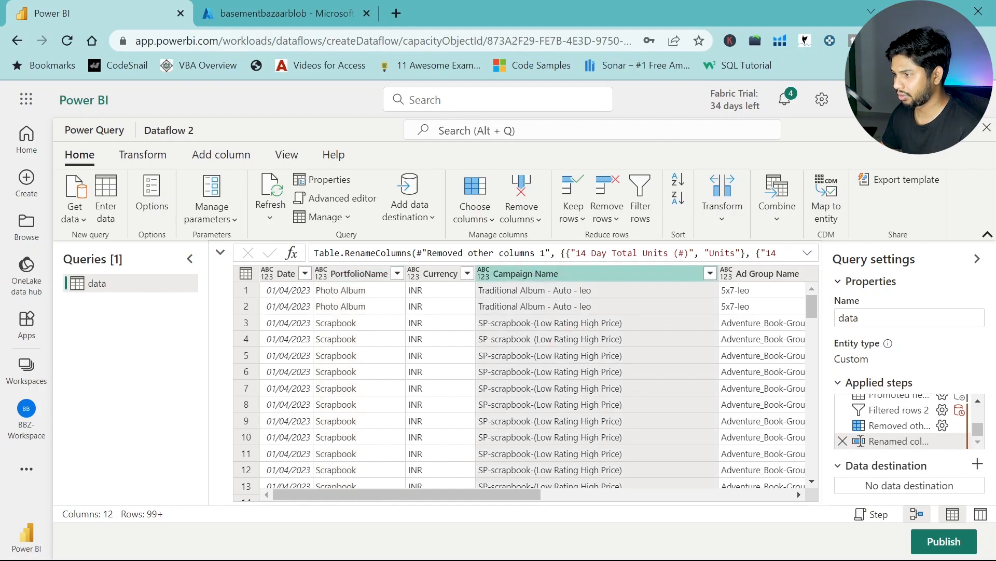
pyautogui.doubleClick(589, 279)
pyautogui.write('0')
pyautogui.press('Escape')
pyautogui.doubleClick(589, 279)
pyautogui.press('Right')
pyautogui.press('Left')
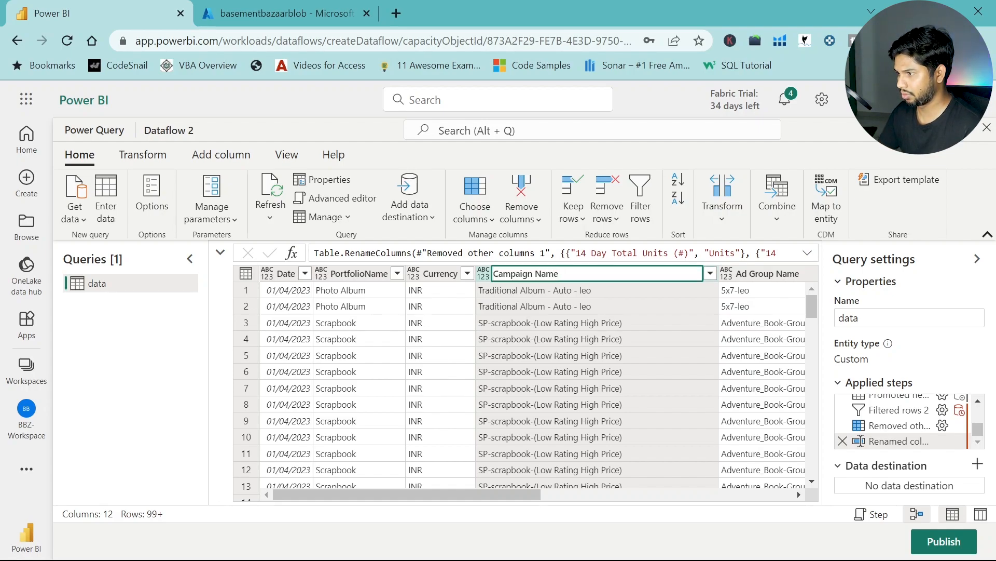
pyautogui.press('Return')
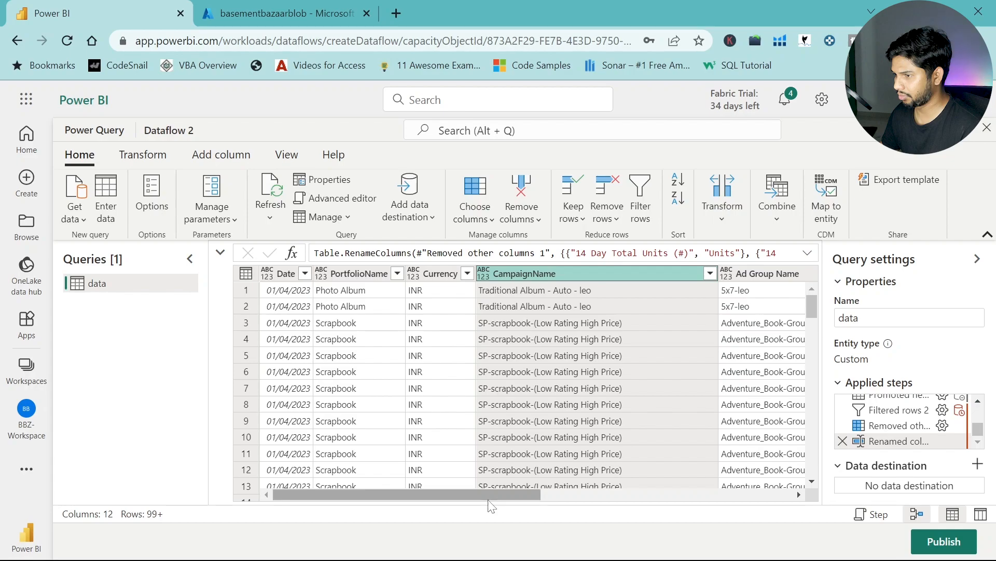
# - Remove both spaces from the Ad Group Name column header so it reads AdGroupName
pyautogui.moveTo(490, 502); pyautogui.dragTo(580, 481)
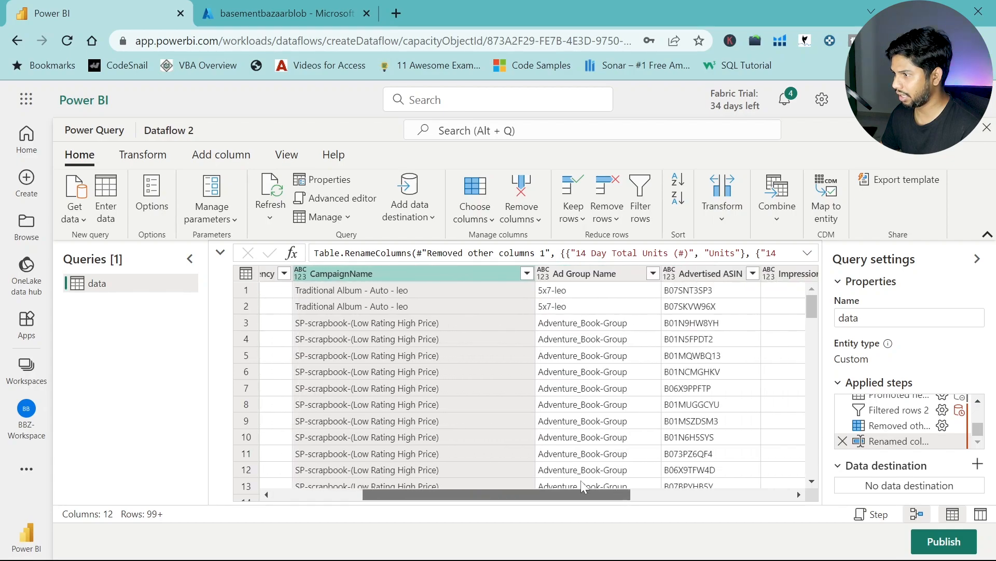
pyautogui.doubleClick(630, 279)
pyautogui.click(625, 275)
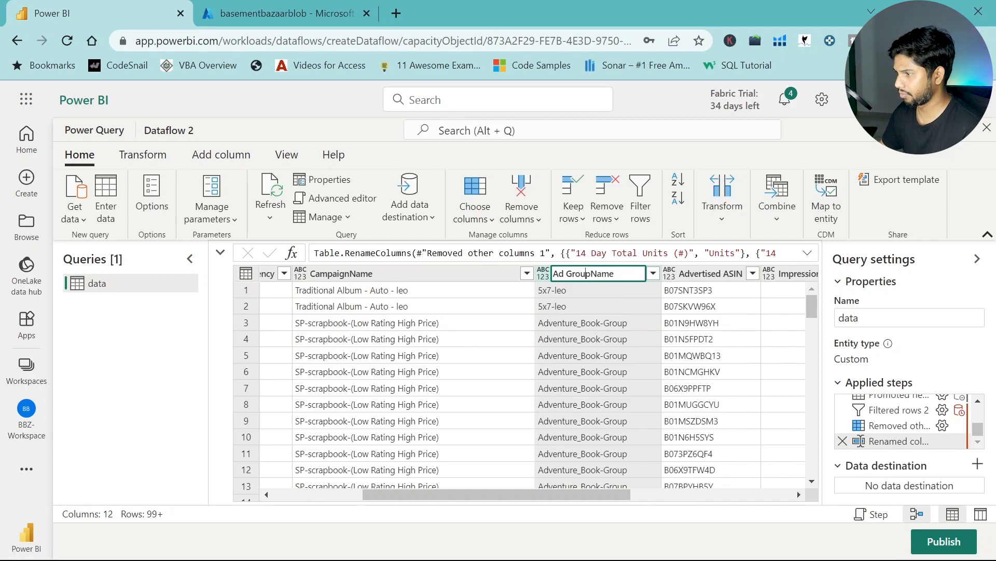
pyautogui.press('BackSpace')
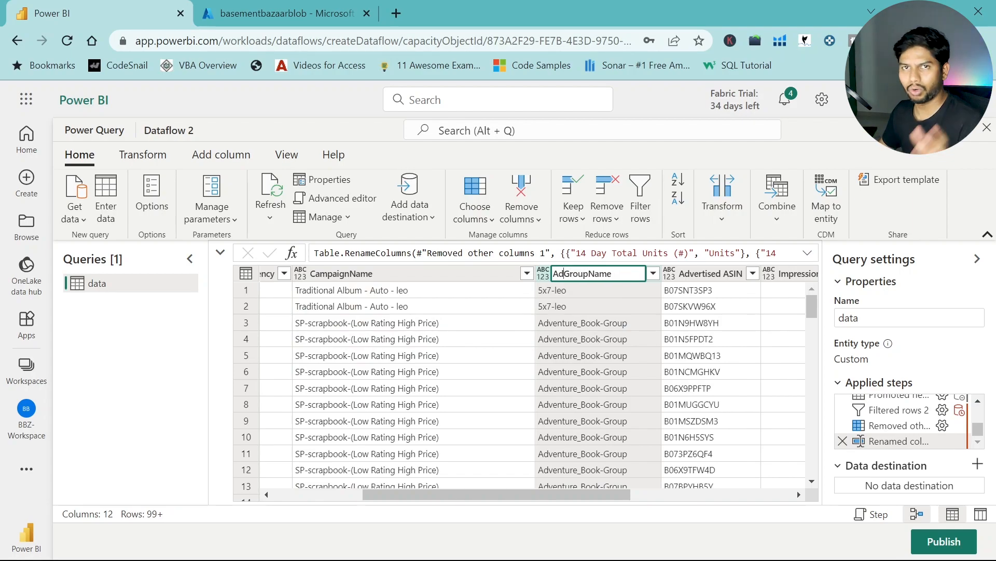
pyautogui.press('Return')
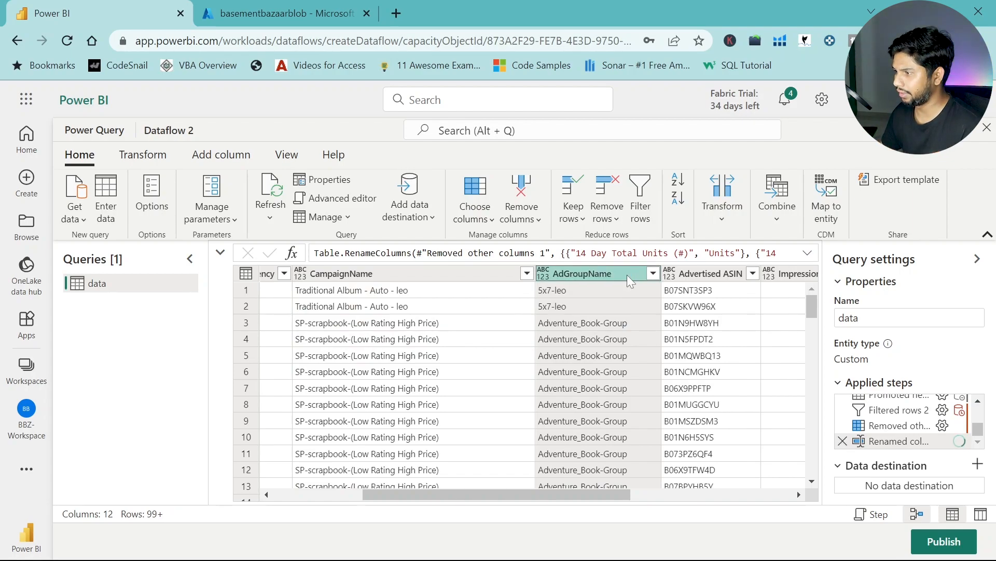
# - Rename the Advertised ASIN column to ASIN
pyautogui.press('Right')
pyautogui.press('F2')
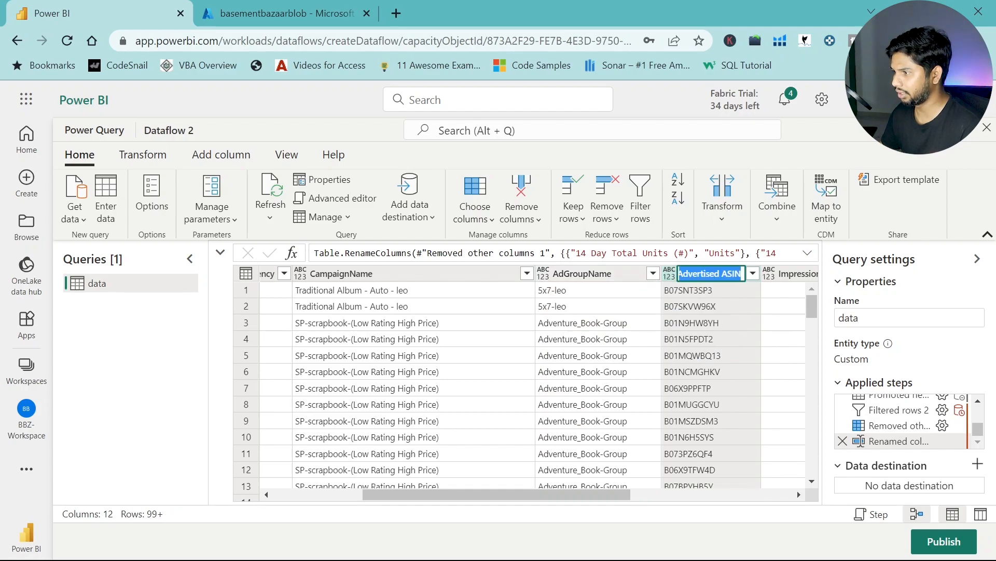
pyautogui.write('ASIN')
pyautogui.press('Return')
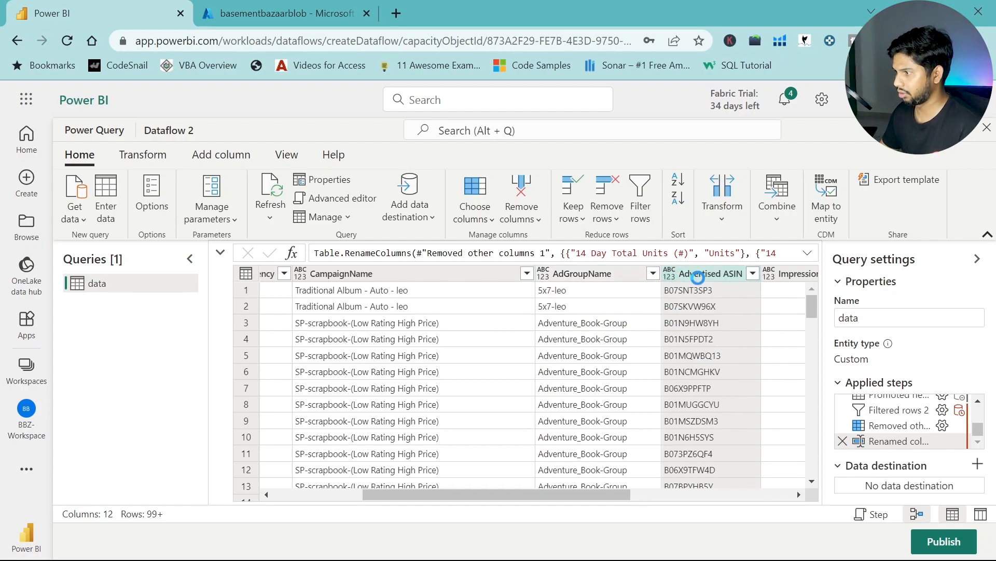
# - Detect the data types of all columns in the data query and check the types assigned
pyautogui.moveTo(623, 495); pyautogui.dragTo(402, 512)
pyautogui.click(270, 280)
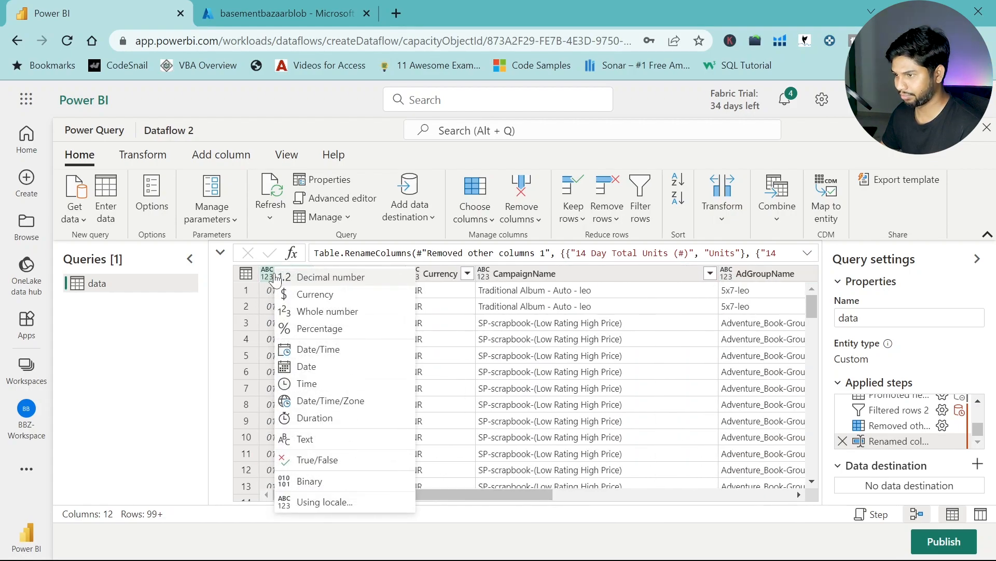
pyautogui.click(441, 274)
pyautogui.hotkey('ctrl', 'a')
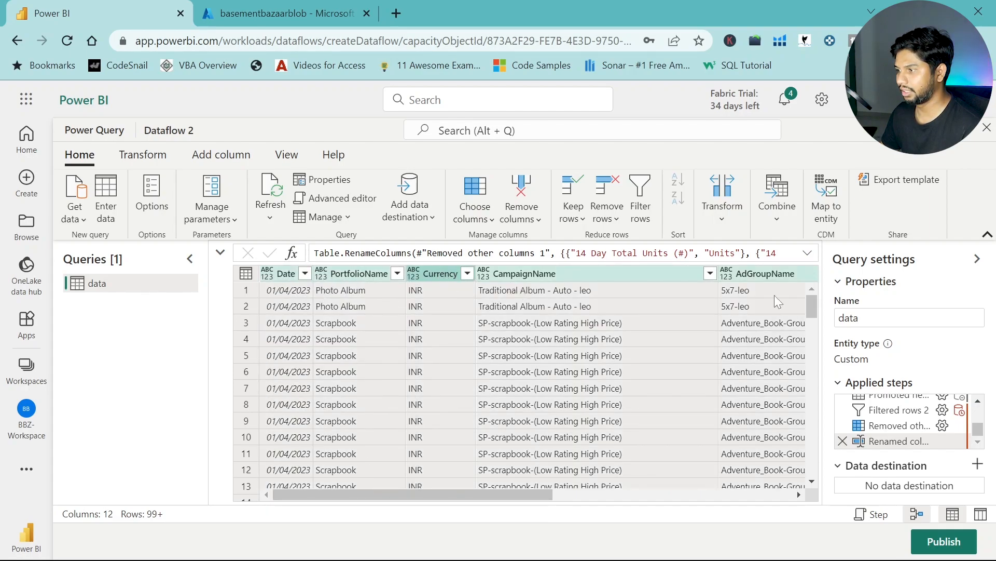
pyautogui.click(155, 156)
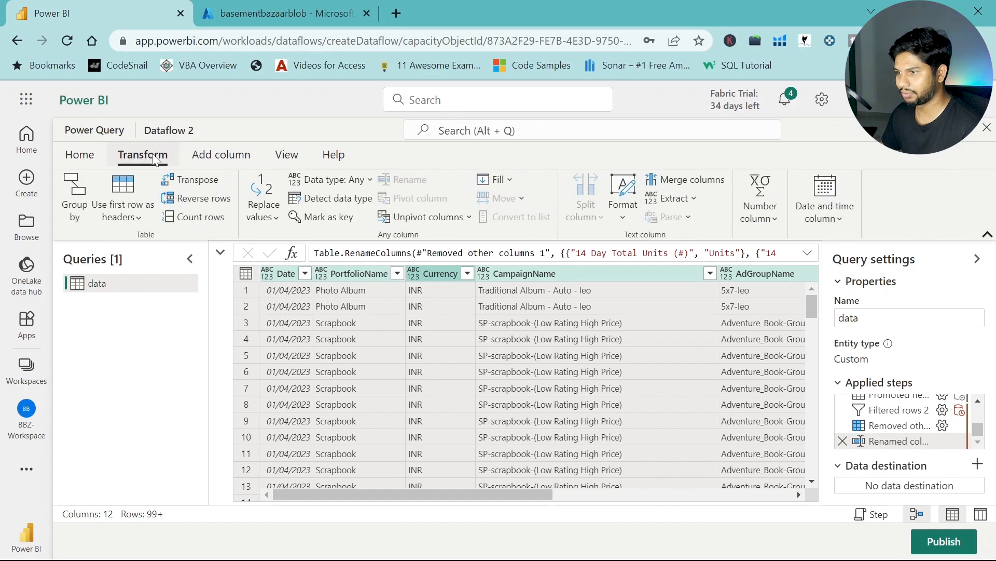
pyautogui.click(343, 199)
pyautogui.moveTo(613, 495); pyautogui.dragTo(832, 505)
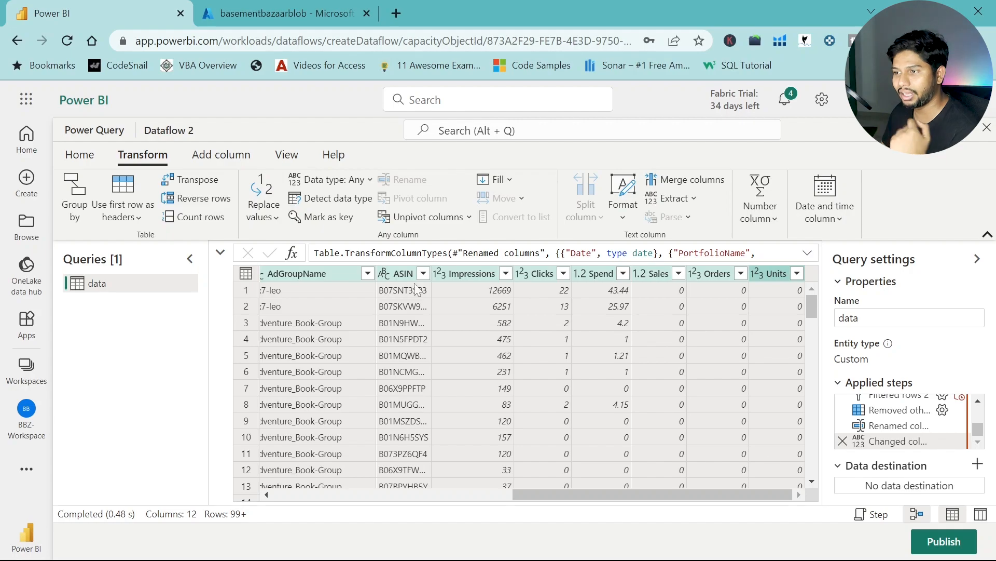
# - Add a Lakehouse data destination to the query, using the Lakehouse (none) connection
pyautogui.click(70, 163)
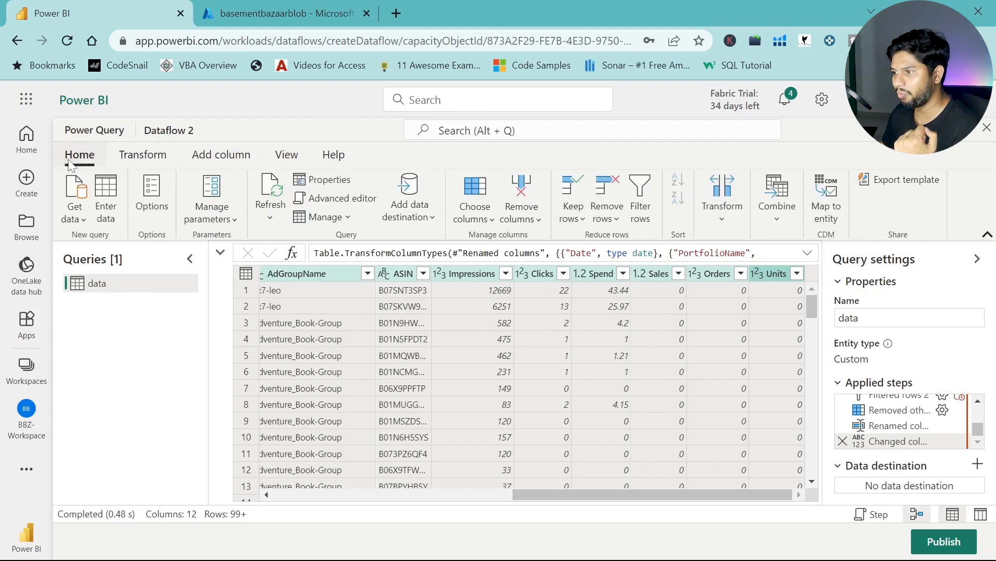
pyautogui.click(431, 213)
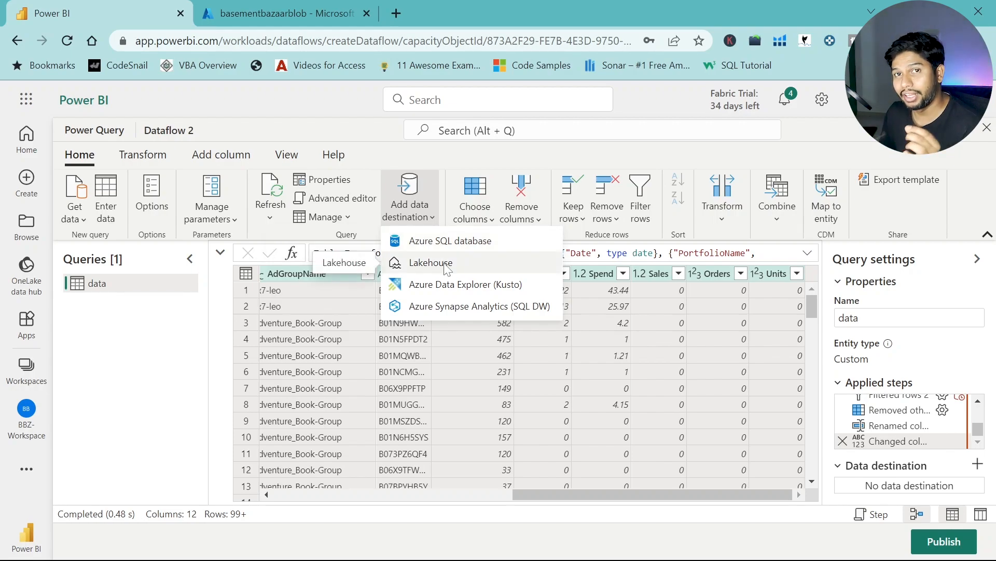
pyautogui.click(446, 266)
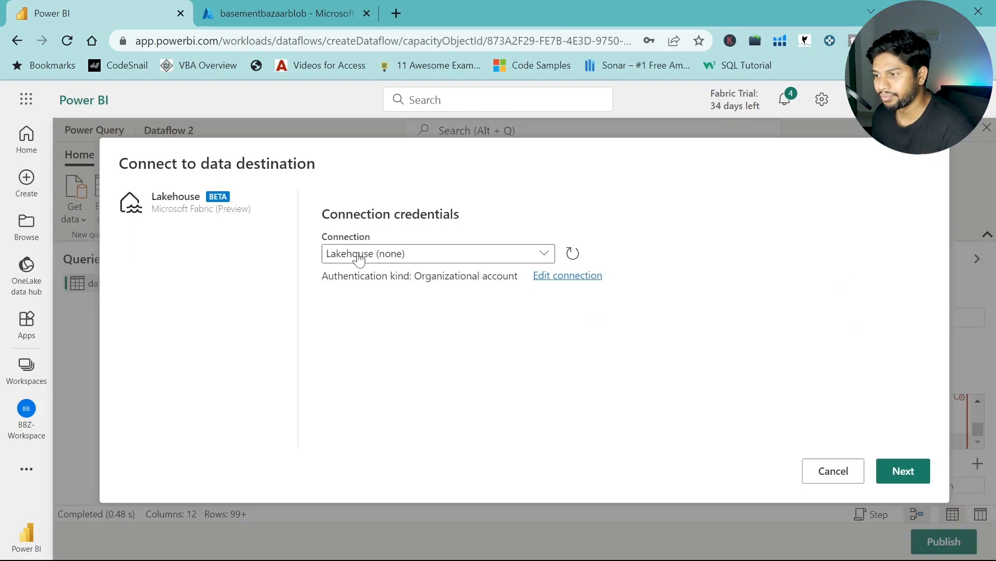
pyautogui.click(439, 258)
pyautogui.click(358, 275)
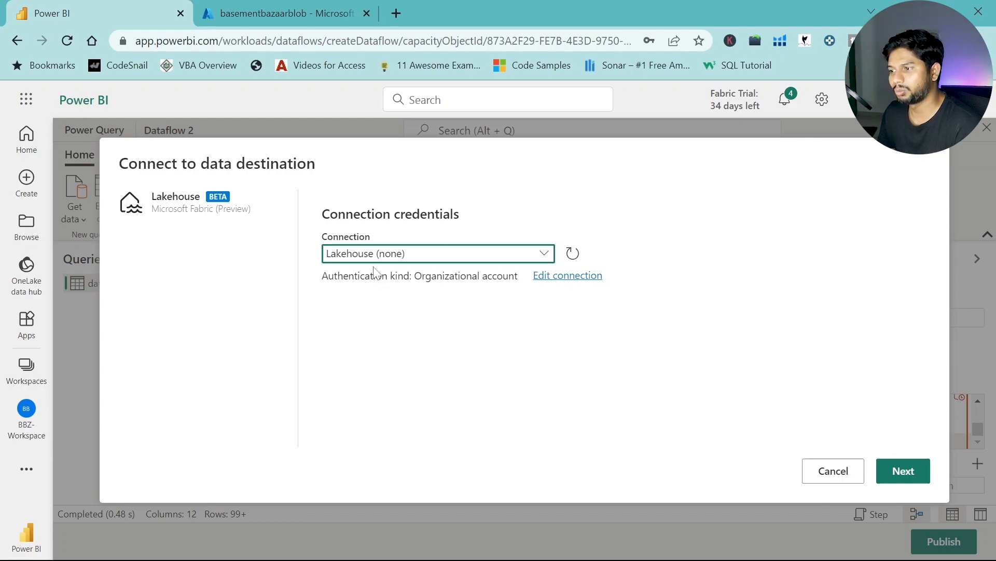
# - Edit the Lakehouse connection, sign in with the organizational account, and continue to the destination target
pyautogui.click(556, 277)
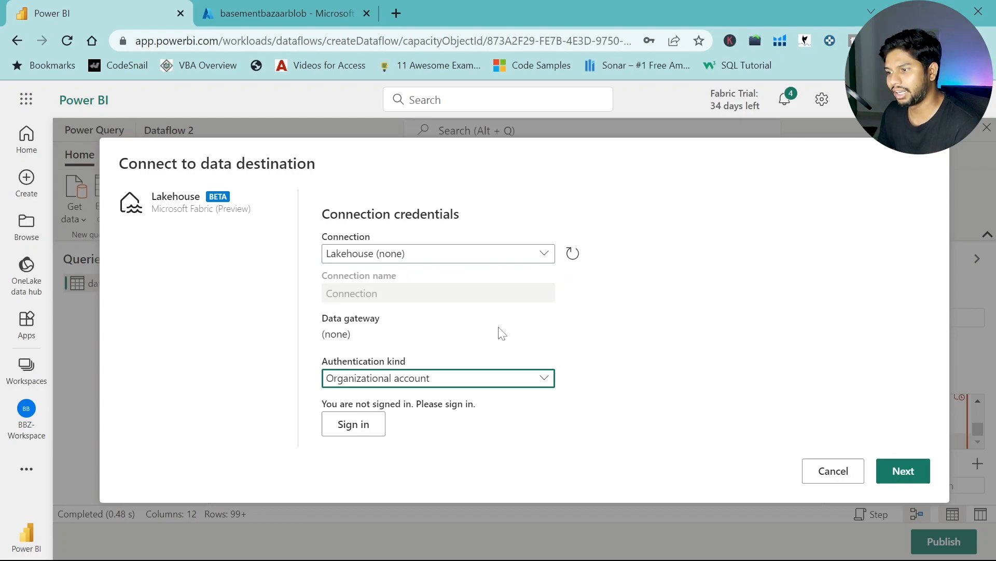
pyautogui.click(358, 424)
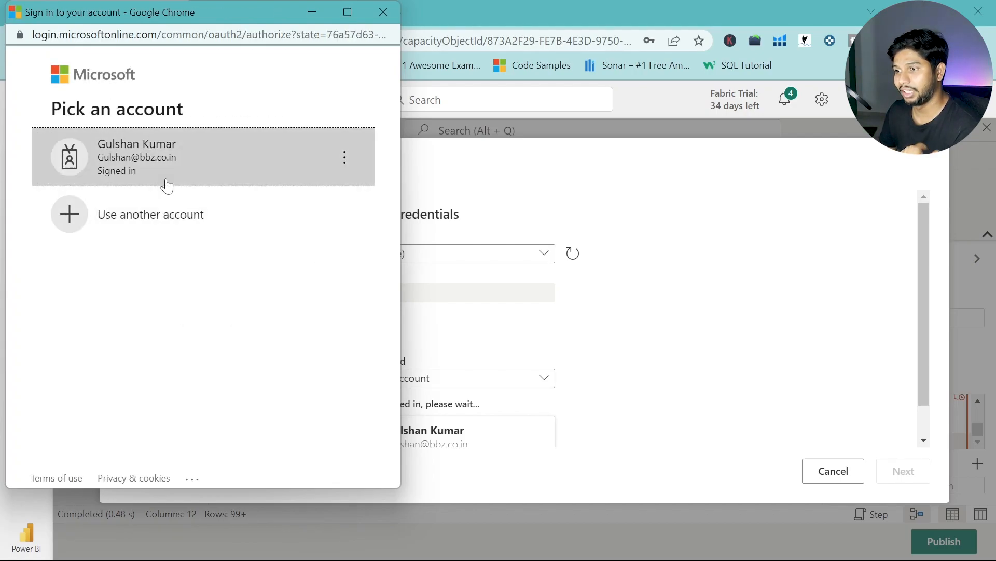
pyautogui.click(178, 177)
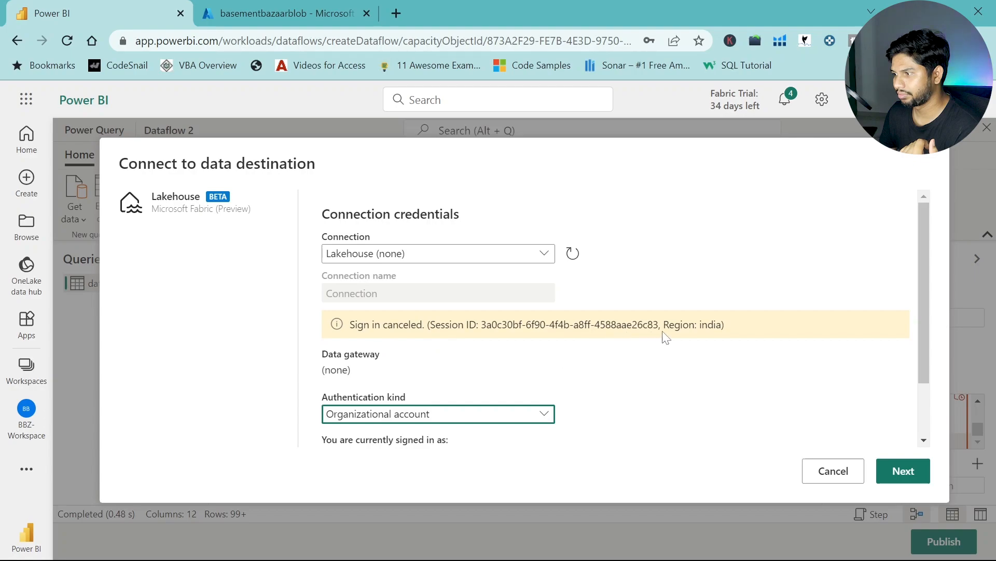
pyautogui.scroll(-2, 541, 373)
pyautogui.scroll(2, 540, 375)
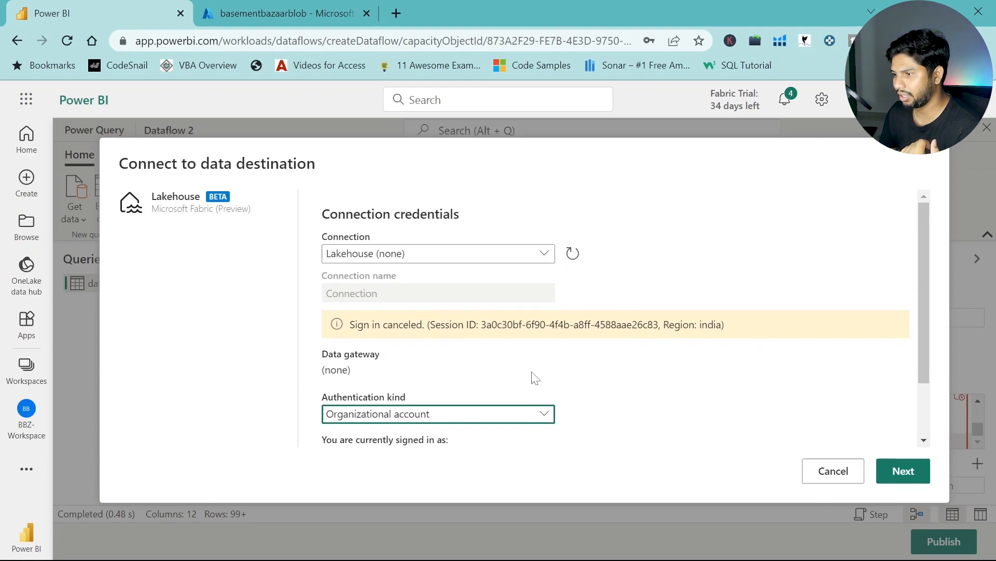
pyautogui.click(530, 418)
pyautogui.click(531, 433)
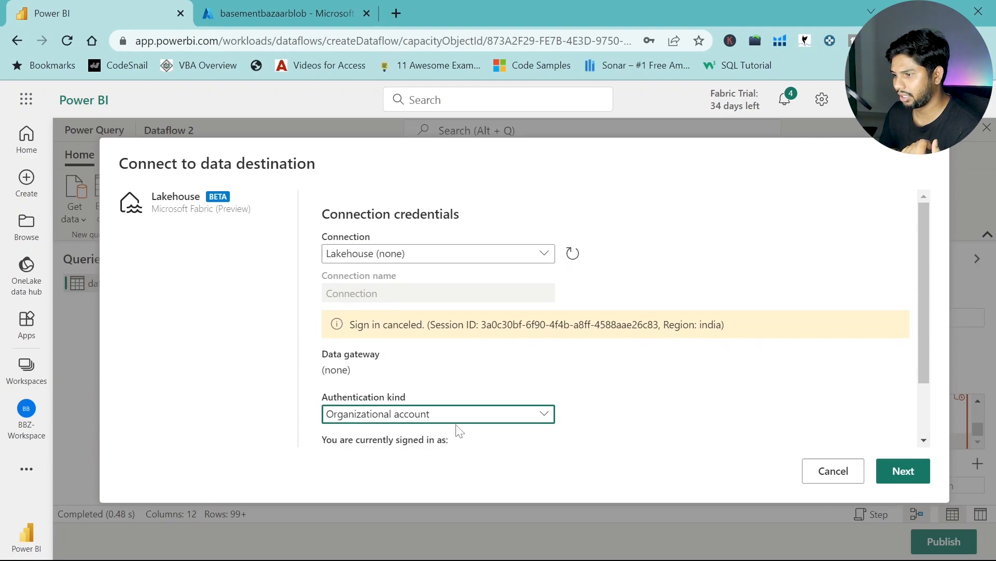
pyautogui.scroll(-2, 566, 387)
pyautogui.click(890, 463)
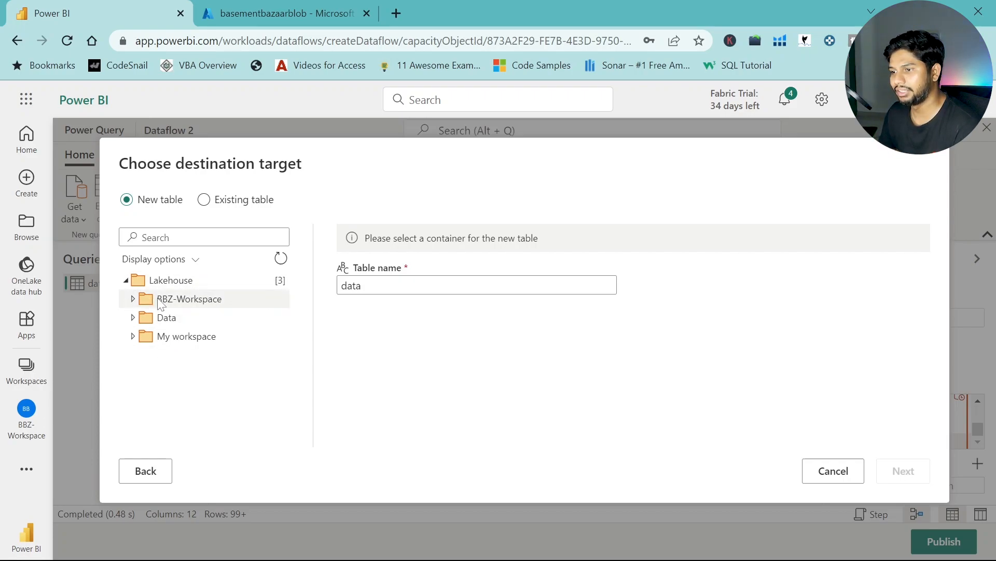
# - Target the Lake01 lakehouse in BBZ-Workspace with a new table named AdsData
pyautogui.click(205, 304)
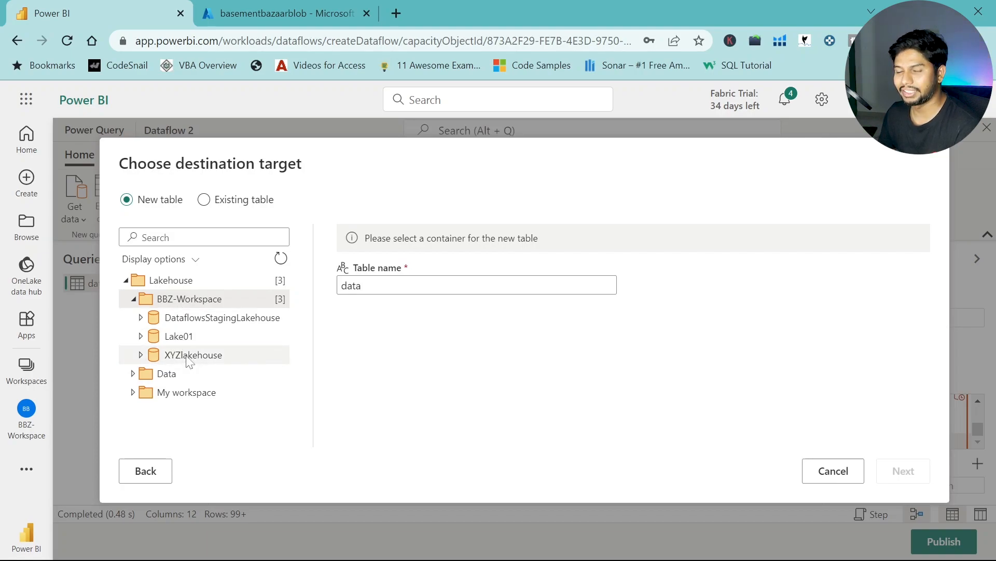
pyautogui.click(175, 339)
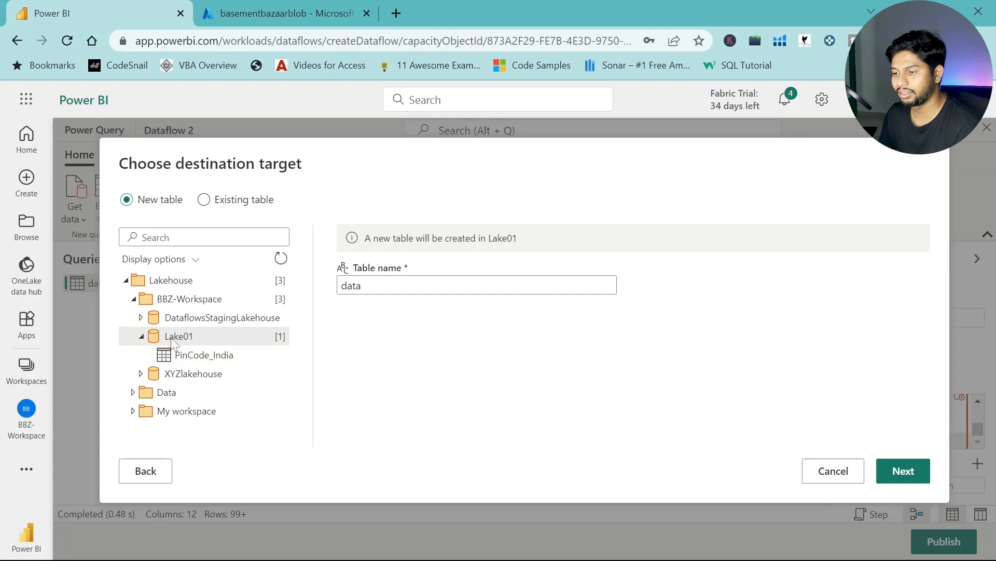
pyautogui.click(470, 286)
pyautogui.hotkey('ctrl', 'a')
pyautogui.write('Ads')
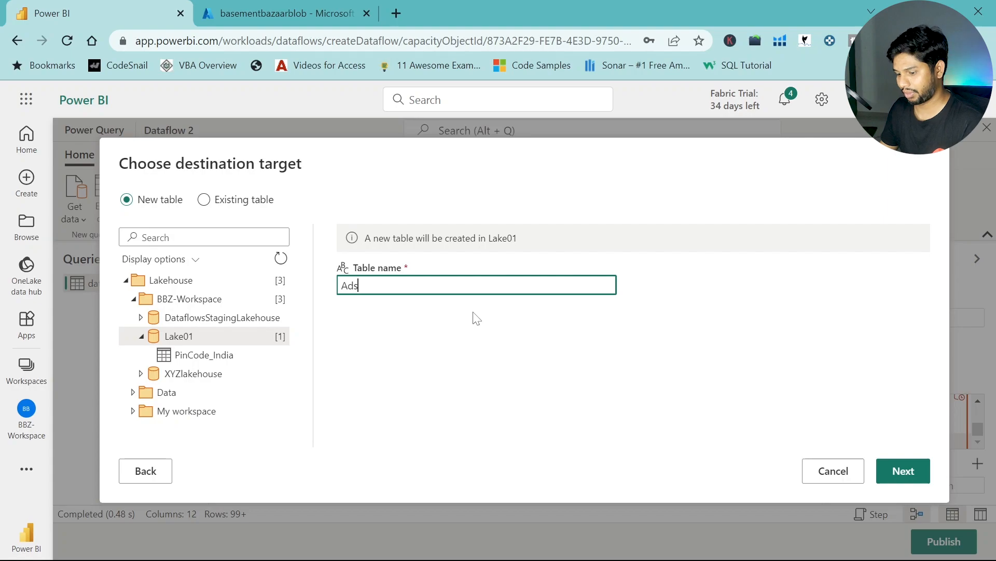
pyautogui.write('Data')
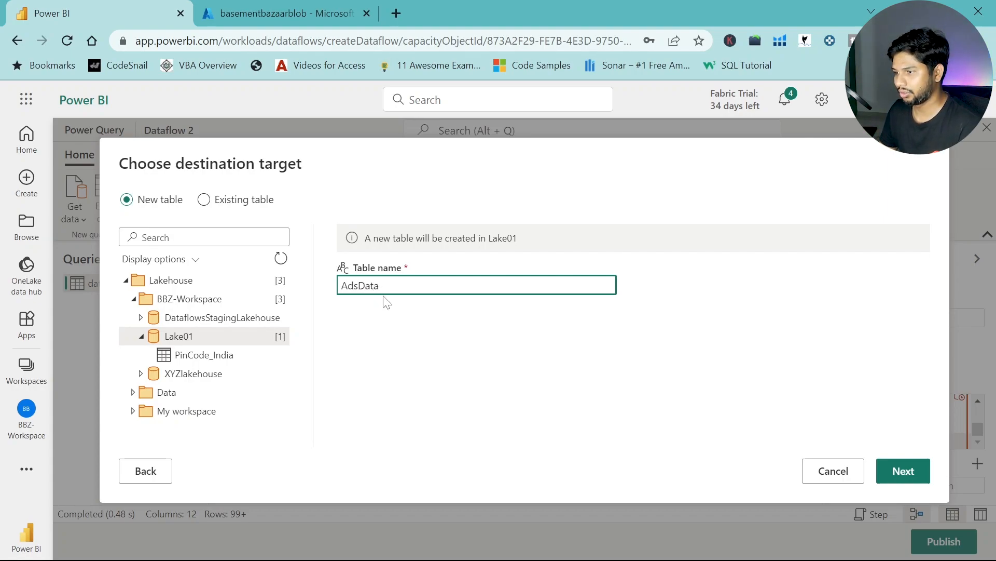
pyautogui.click(903, 470)
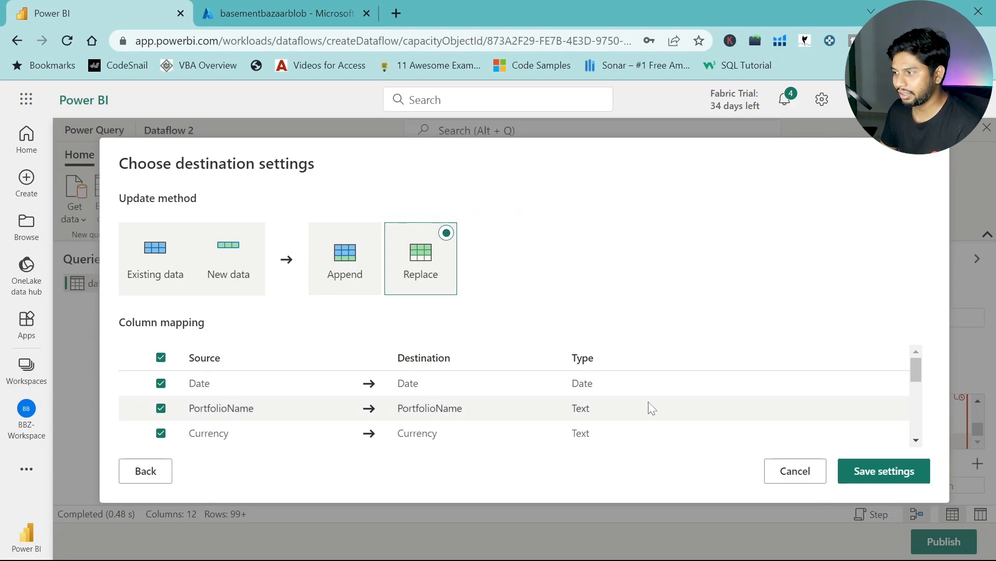
# - Review the column mapping, save the destination settings with the Replace update method, and publish the dataflow
pyautogui.scroll(-5, 647, 406)
pyautogui.scroll(5, 647, 407)
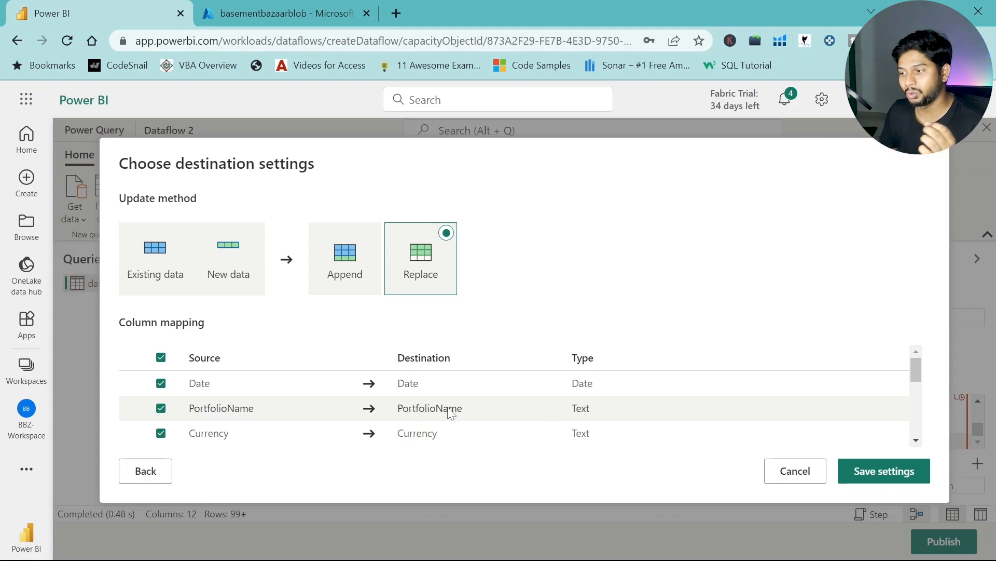
pyautogui.scroll(-5, 591, 396)
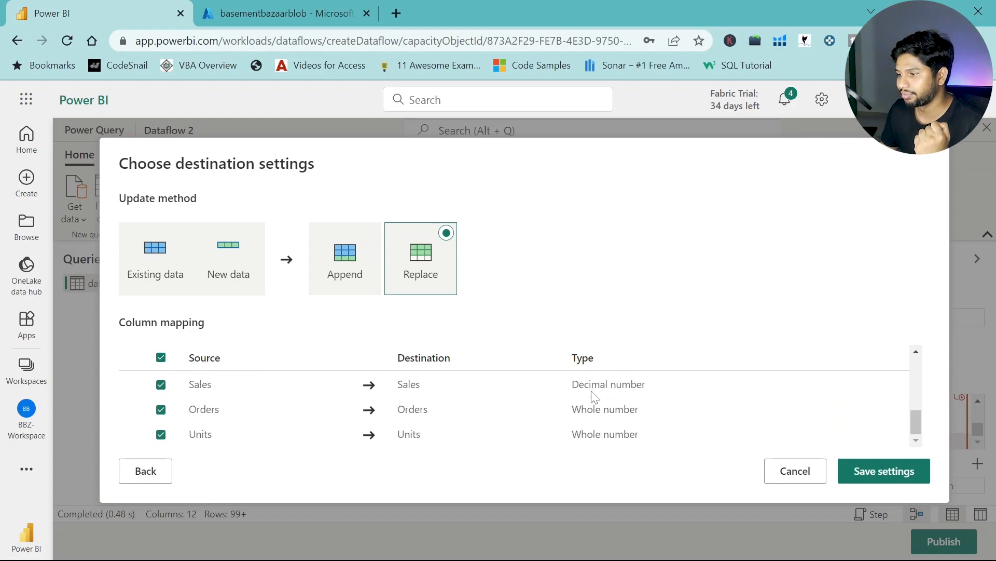
pyautogui.click(881, 477)
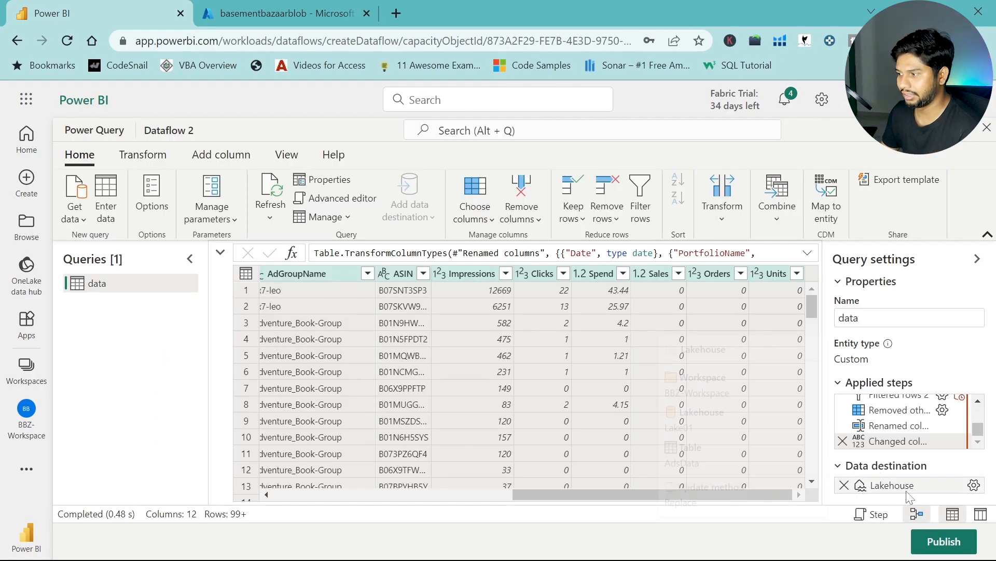
pyautogui.click(945, 542)
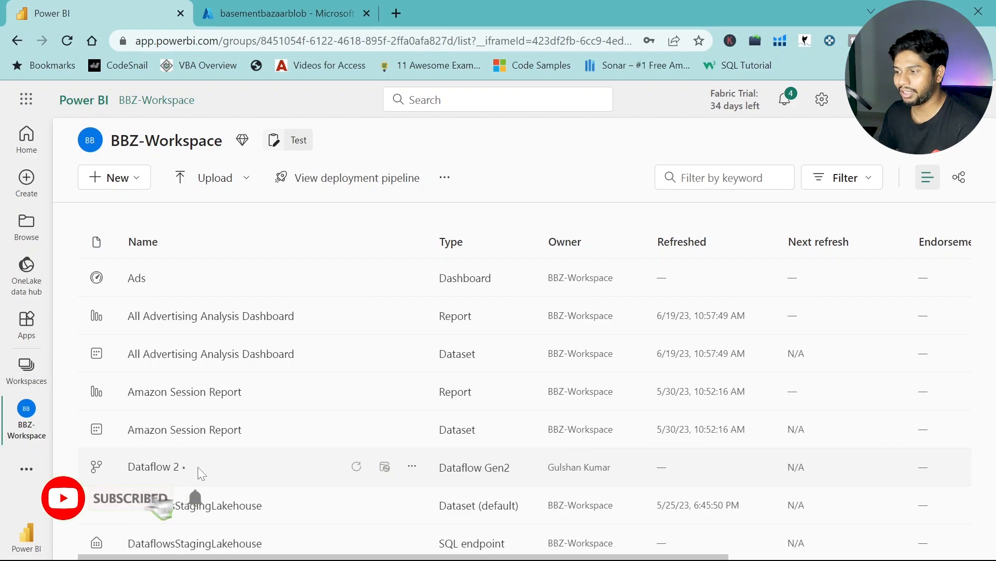
pyautogui.moveTo(188, 473)
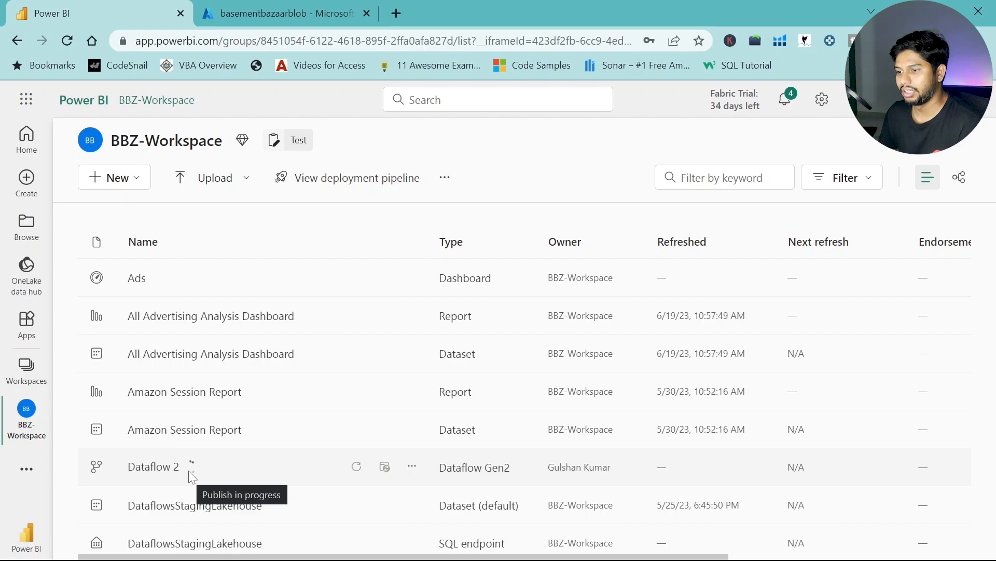
# - Open the Lake01 lakehouse in a duplicate of the workspace browser tab and look over its tables
pyautogui.rightClick(121, 19)
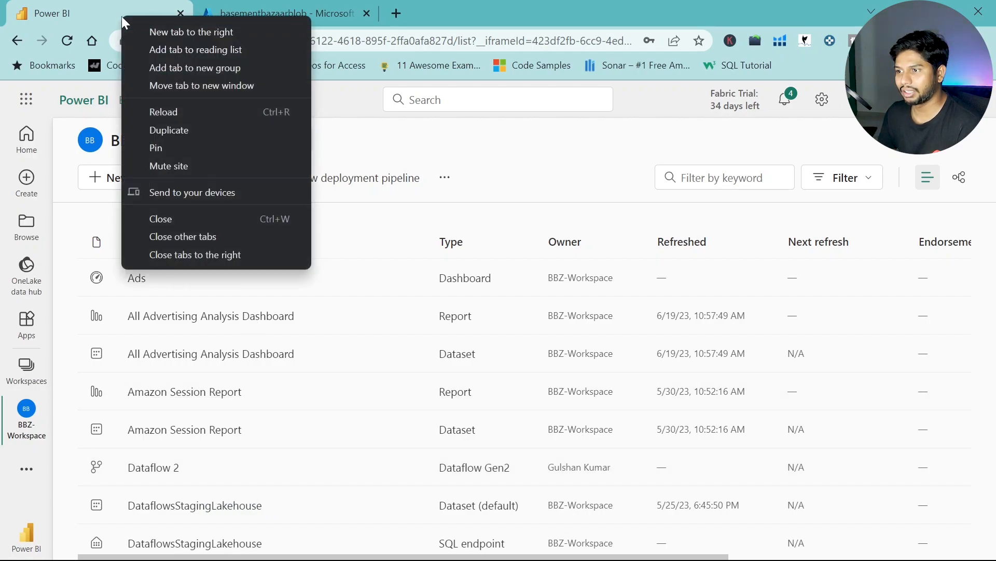
pyautogui.click(167, 136)
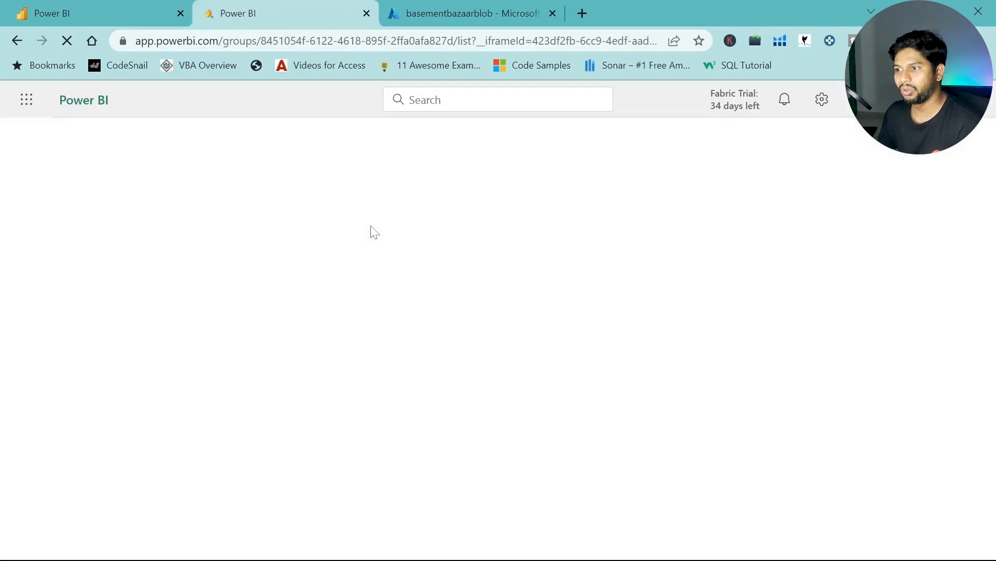
pyautogui.scroll(-3, 288, 332)
pyautogui.scroll(-7, 305, 367)
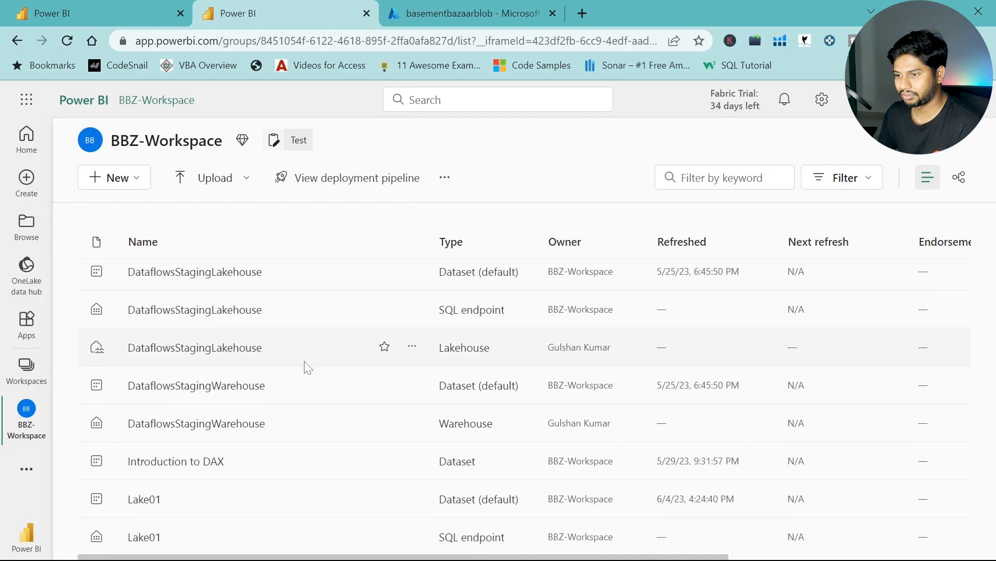
pyautogui.scroll(-8, 305, 367)
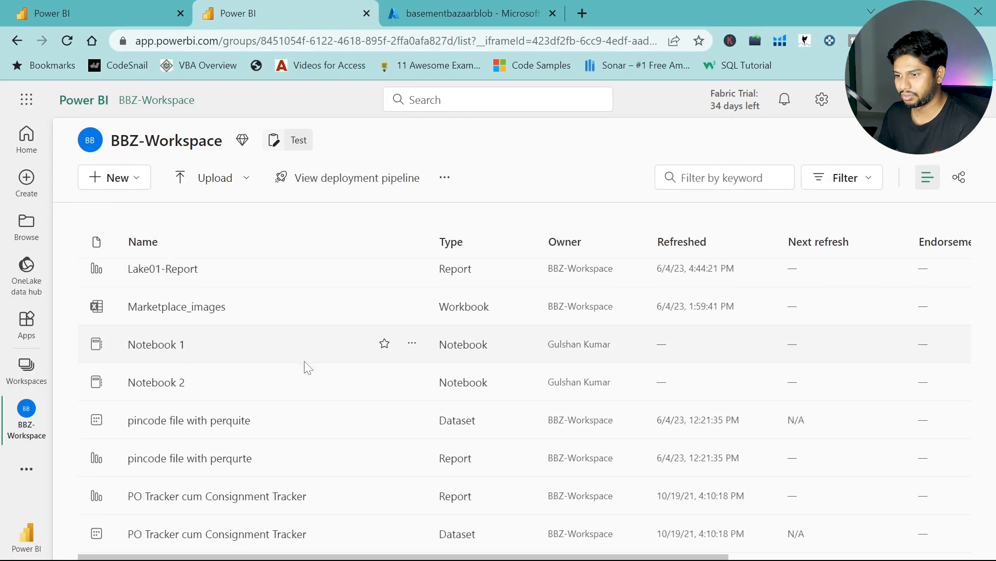
pyautogui.scroll(-10, 305, 367)
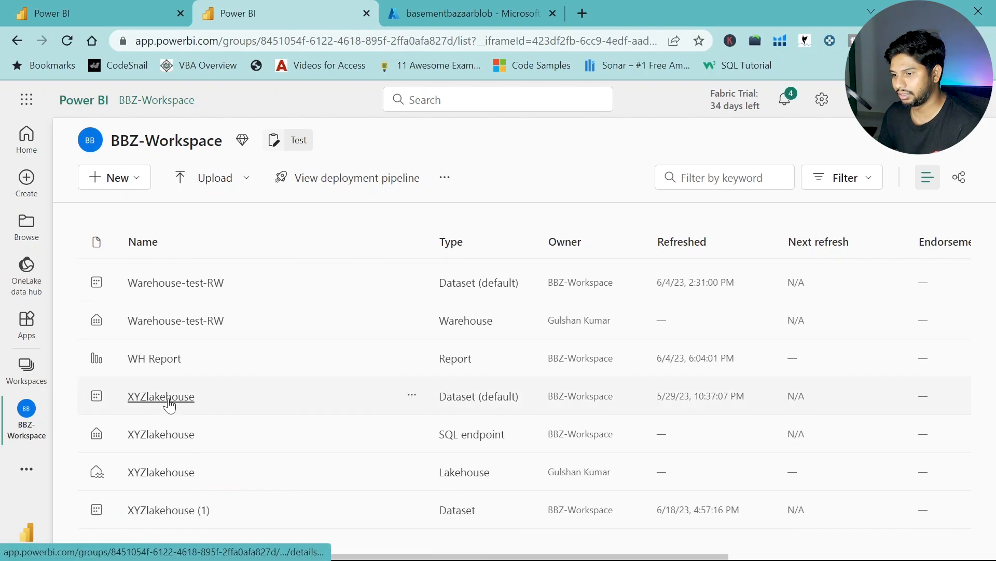
pyautogui.scroll(8, 170, 405)
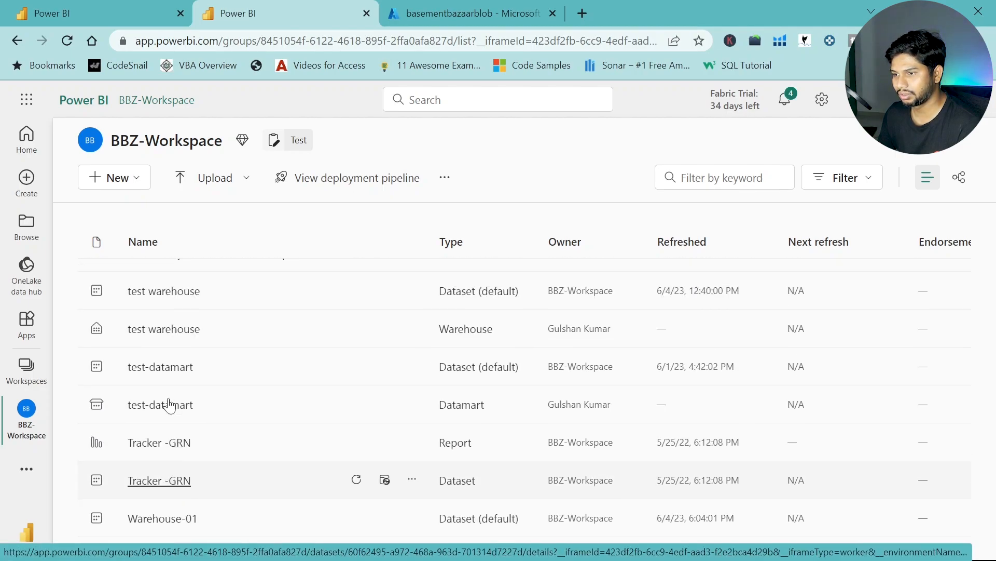
pyautogui.scroll(10, 169, 405)
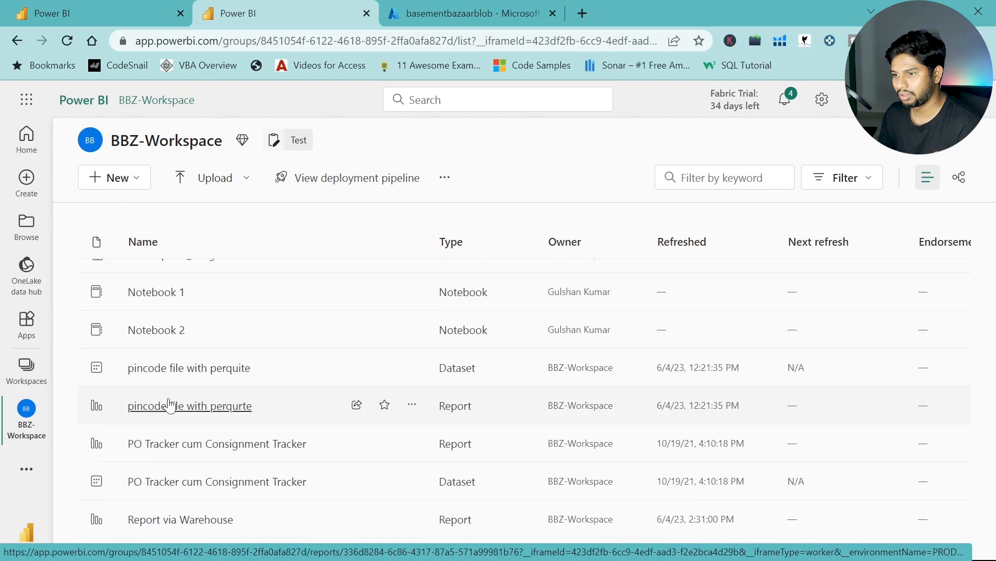
pyautogui.scroll(2, 169, 404)
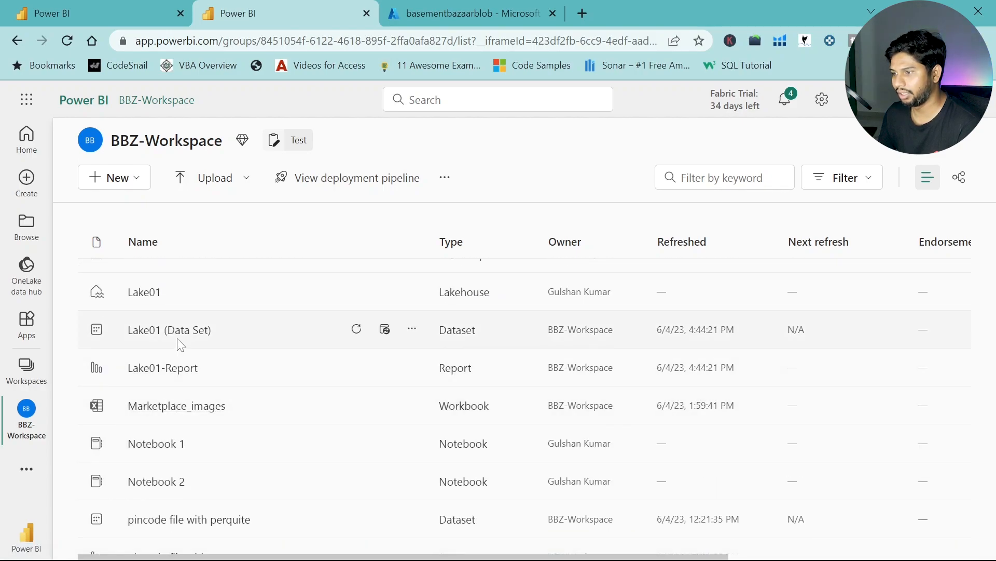
pyautogui.scroll(2, 201, 379)
pyautogui.moveTo(449, 368); pyautogui.dragTo(480, 368)
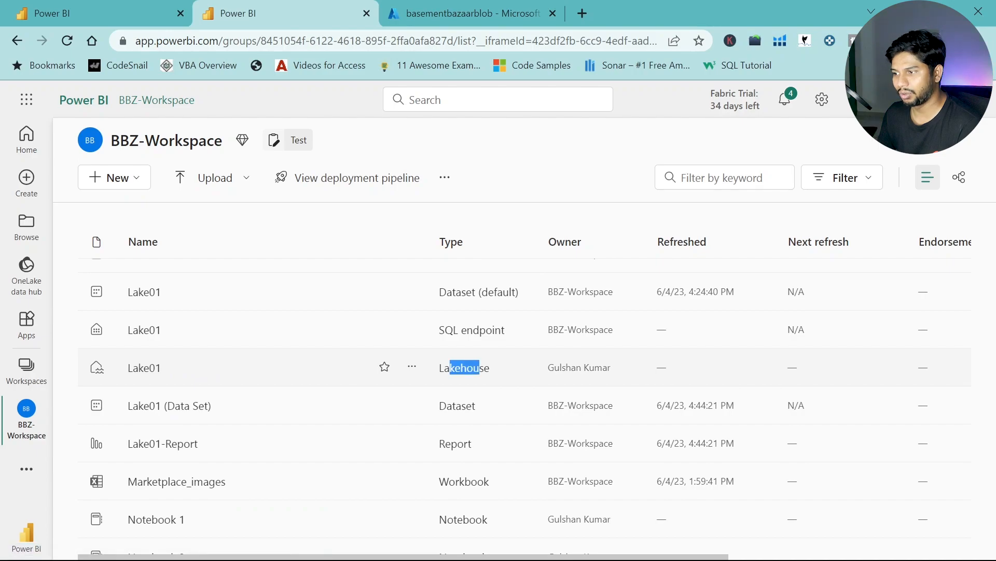
pyautogui.click(140, 367)
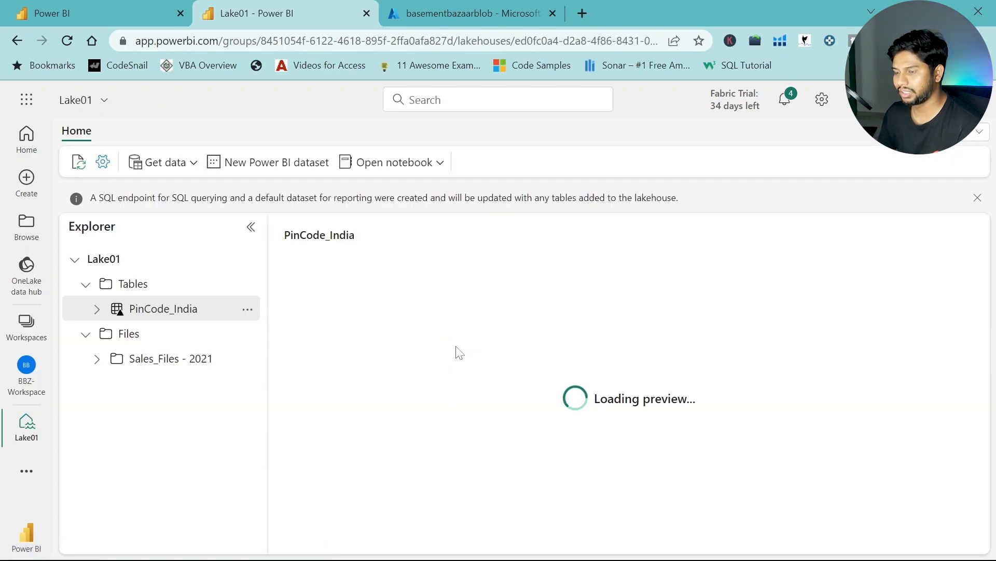
pyautogui.click(96, 310)
pyautogui.click(97, 311)
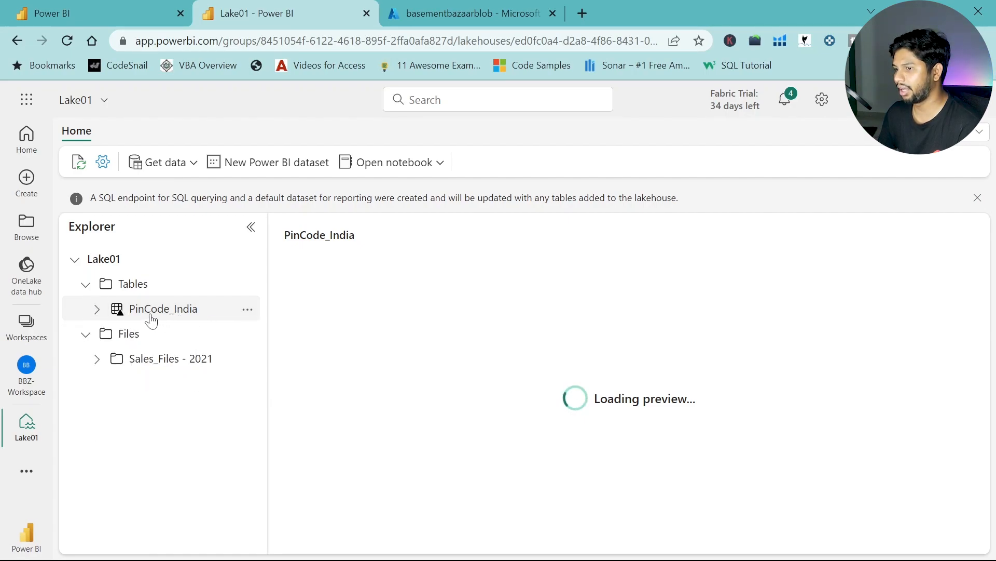
# - Return to the BBZ-Workspace item list and check the refresh status of Dataflow 2
pyautogui.click(111, 13)
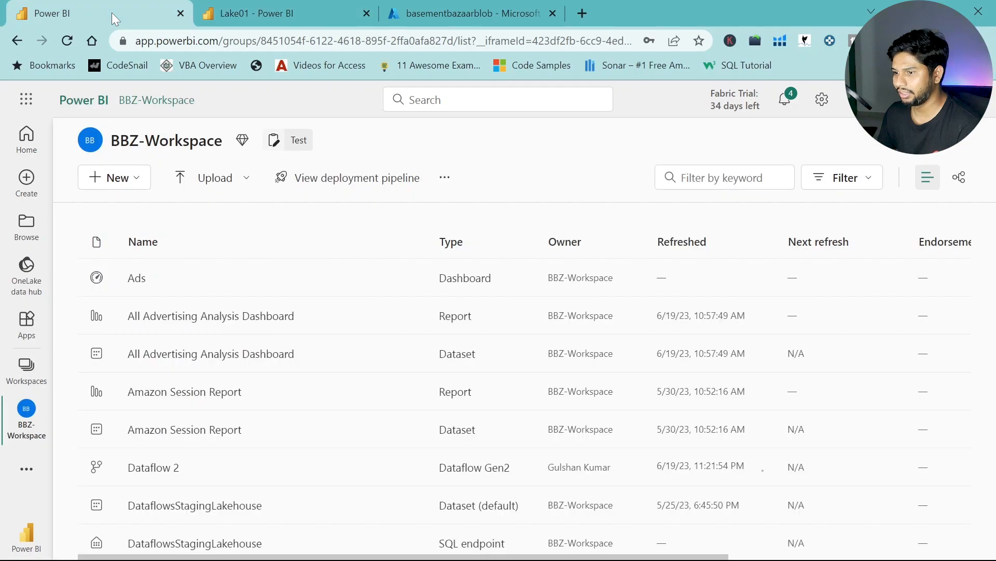
pyautogui.scroll(-1, 329, 365)
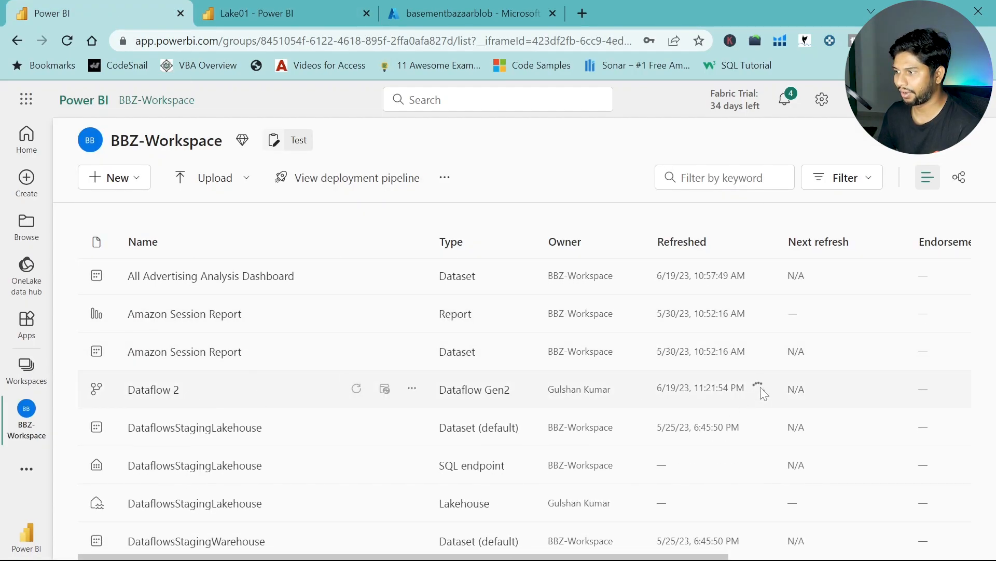
pyautogui.moveTo(653, 389); pyautogui.dragTo(746, 389)
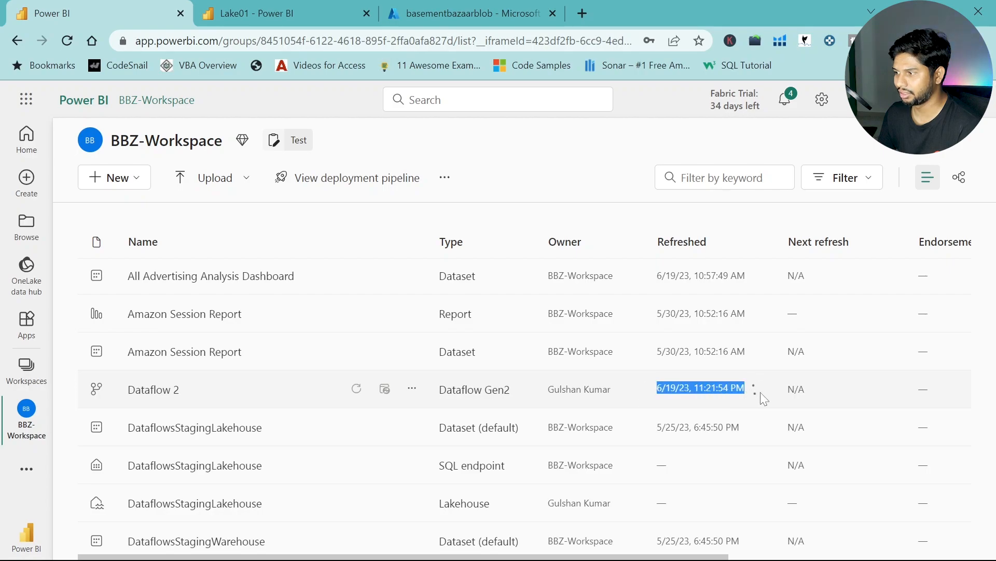
pyautogui.moveTo(756, 392)
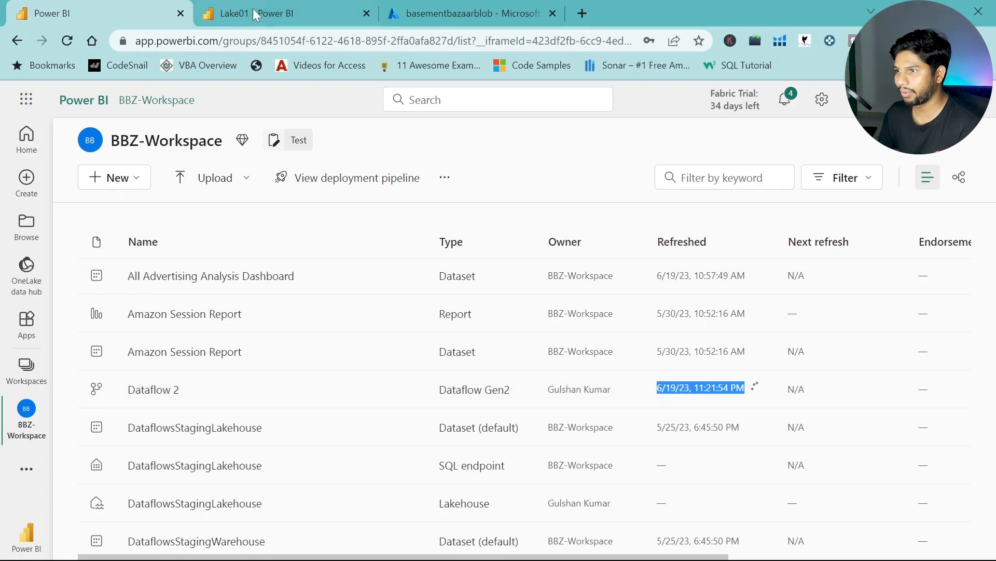
# - Reload the Lake01 lakehouse and preview the AdsData table
pyautogui.click(278, 16)
pyautogui.press('F5')
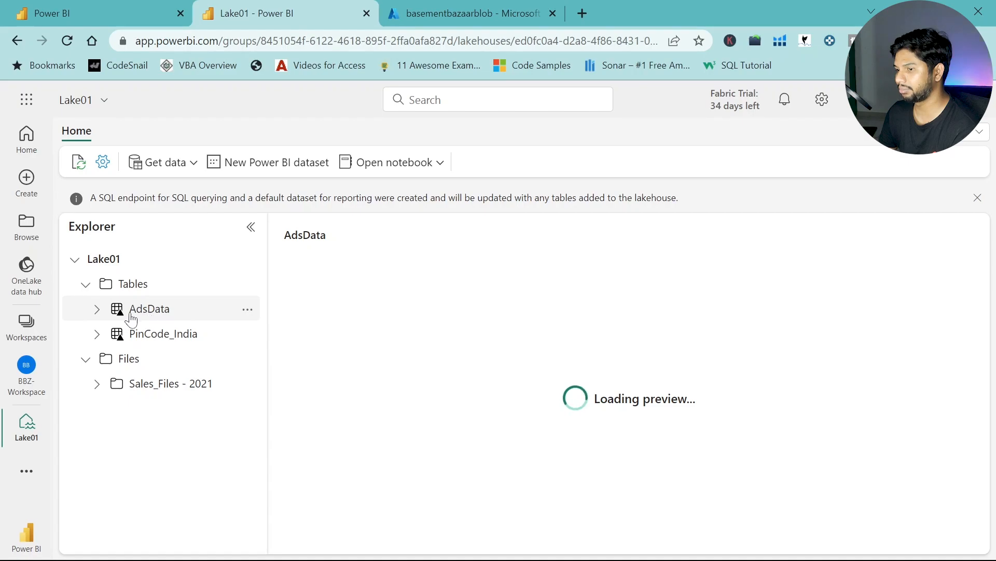
pyautogui.click(96, 311)
pyautogui.click(96, 313)
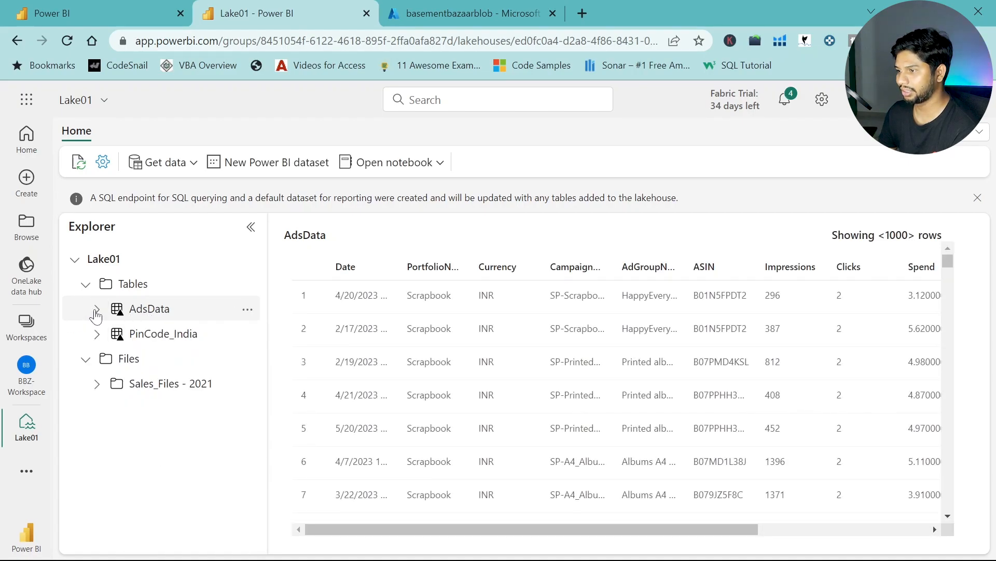
pyautogui.moveTo(568, 525); pyautogui.dragTo(345, 527)
# - Go back to BBZ-Workspace and look at the actions available for Dataflow 2, without running any
pyautogui.click(101, 12)
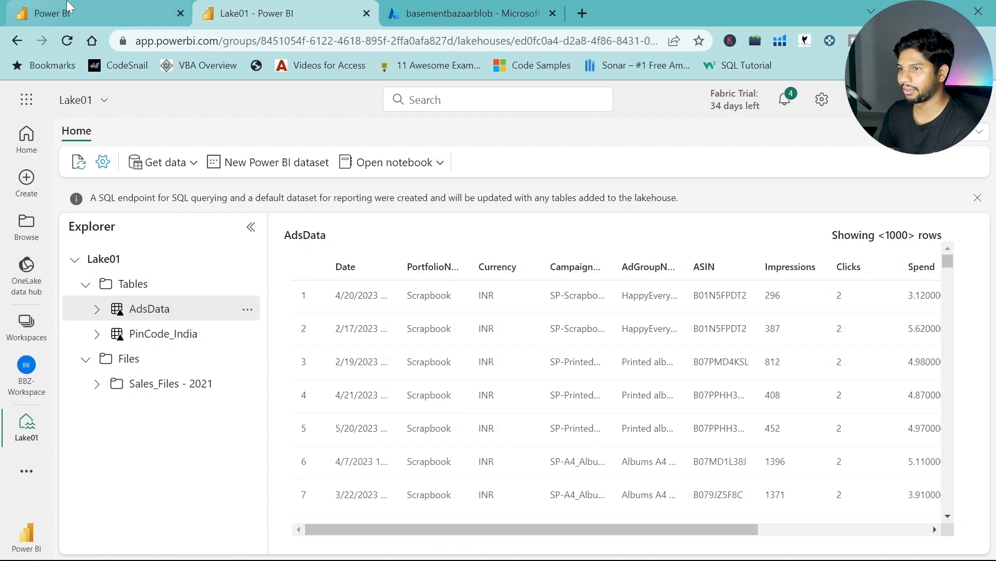
pyautogui.moveTo(124, 391); pyautogui.dragTo(188, 400)
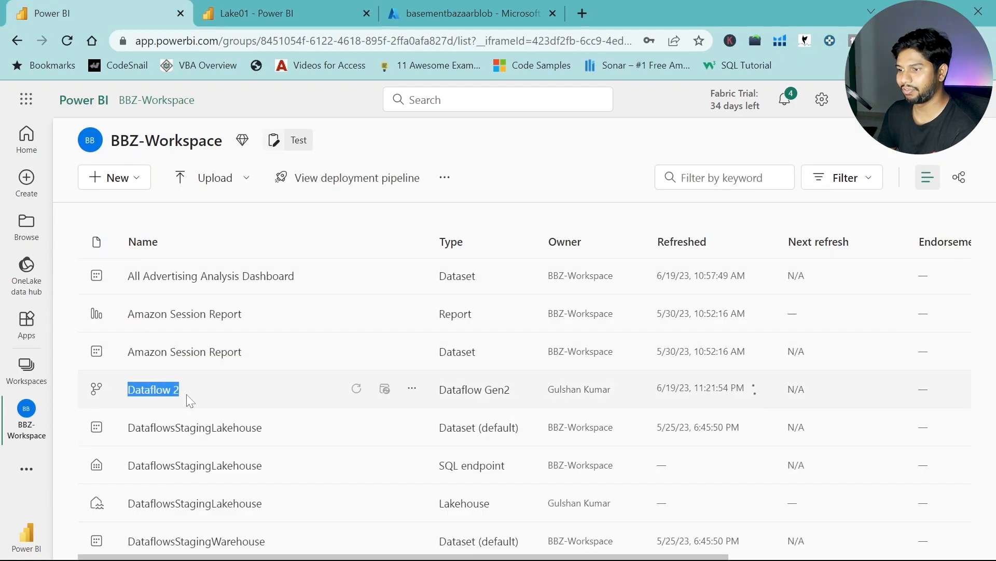
pyautogui.click(414, 390)
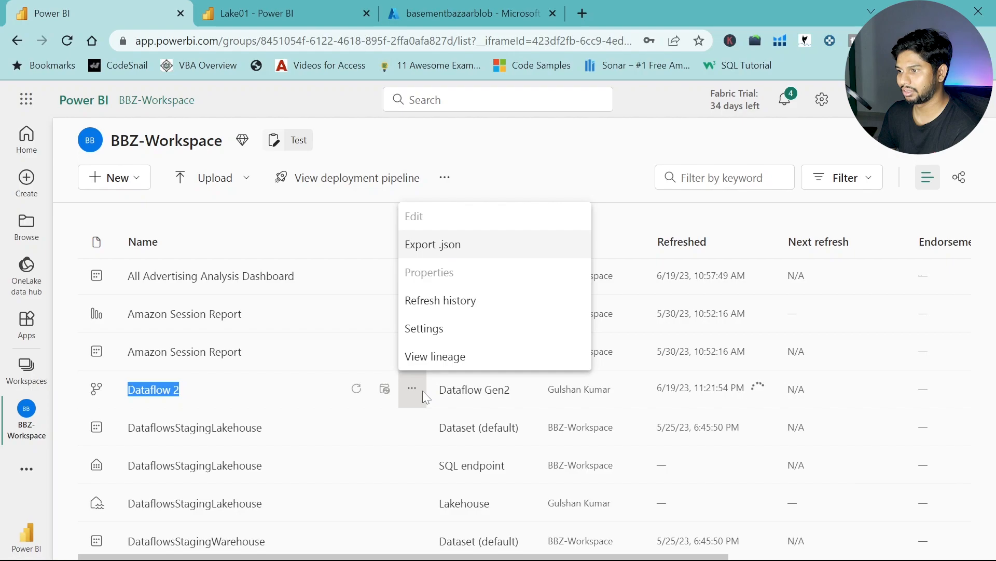
pyautogui.click(252, 407)
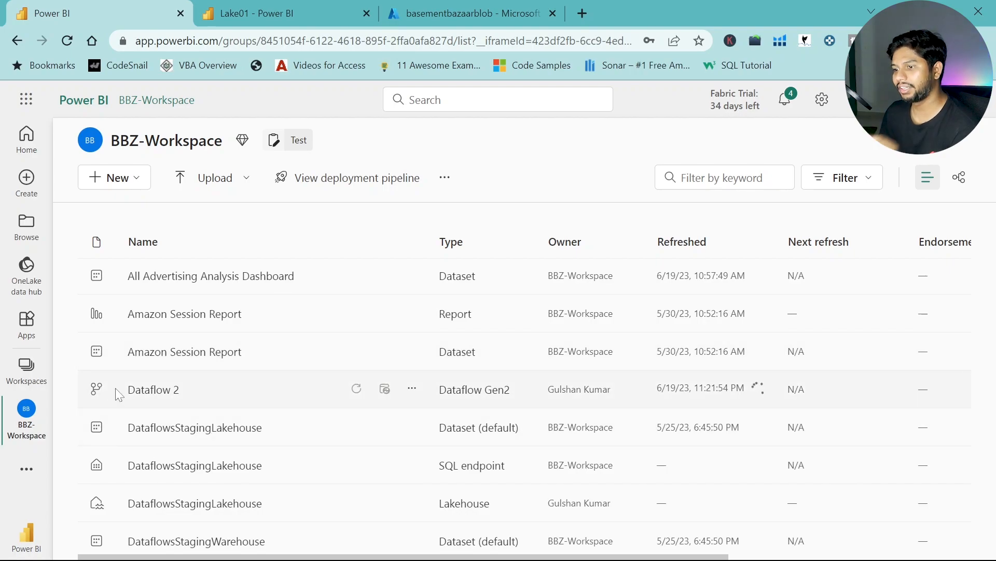
pyautogui.moveTo(119, 395); pyautogui.dragTo(185, 389)
# - Look over the source files in the Advertise Products folder in Azure, and return to the AdsData preview in Lake01
pyautogui.click(459, 14)
pyautogui.click(258, 321)
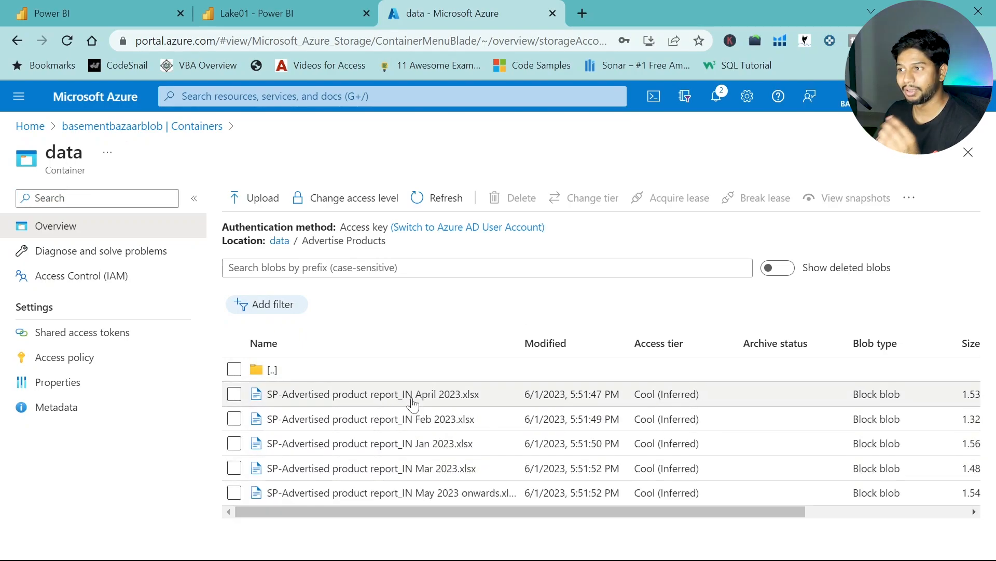
pyautogui.click(294, 13)
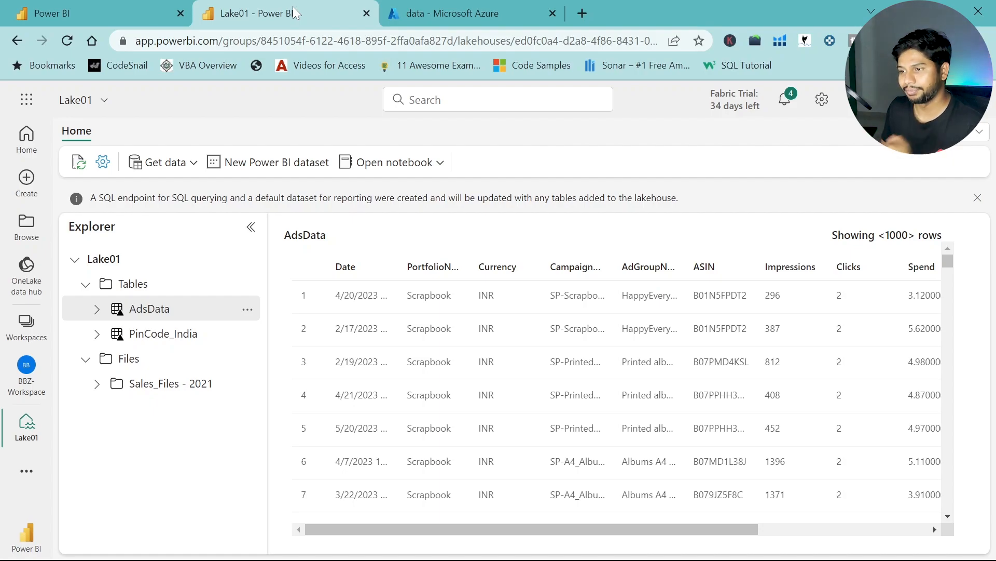
pyautogui.moveTo(460, 529)
pyautogui.mouseDown()
pyautogui.moveTo(851, 514)
pyautogui.moveTo(455, 522)
pyautogui.mouseUp()
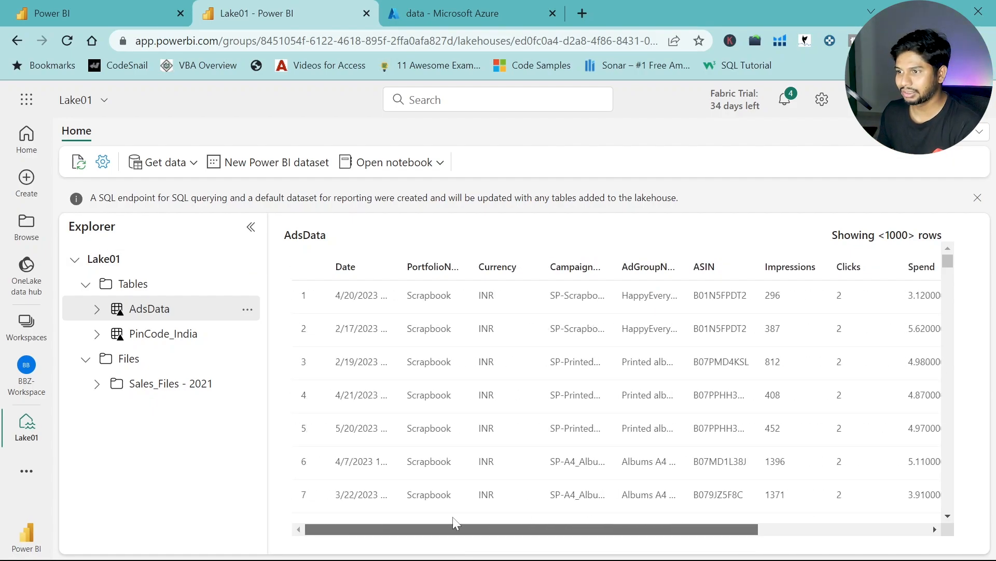
# - Create a new Power BI dataset from Lake01 containing only the AdsData table, and dismiss the automatic-save notice
pyautogui.click(268, 171)
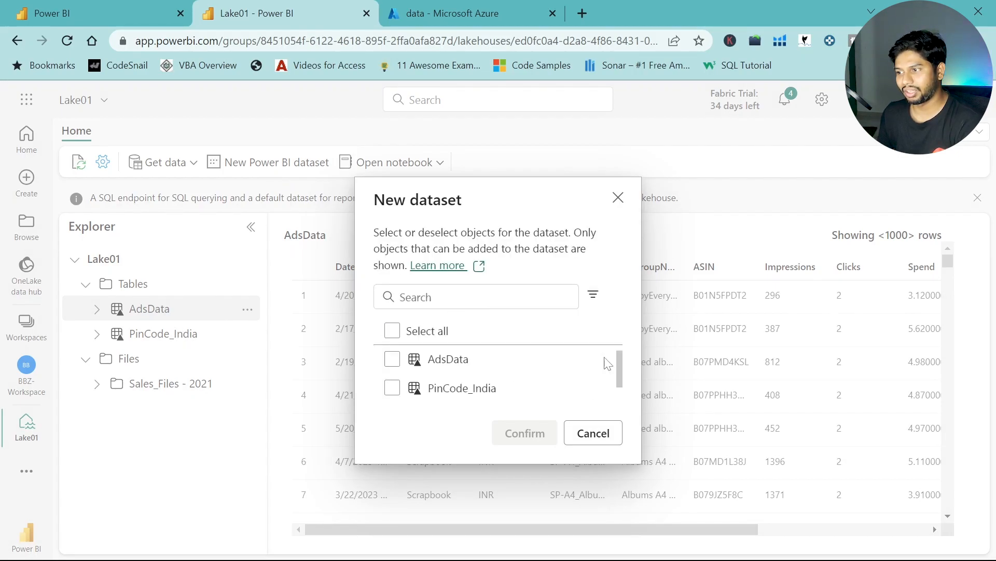
pyautogui.click(391, 367)
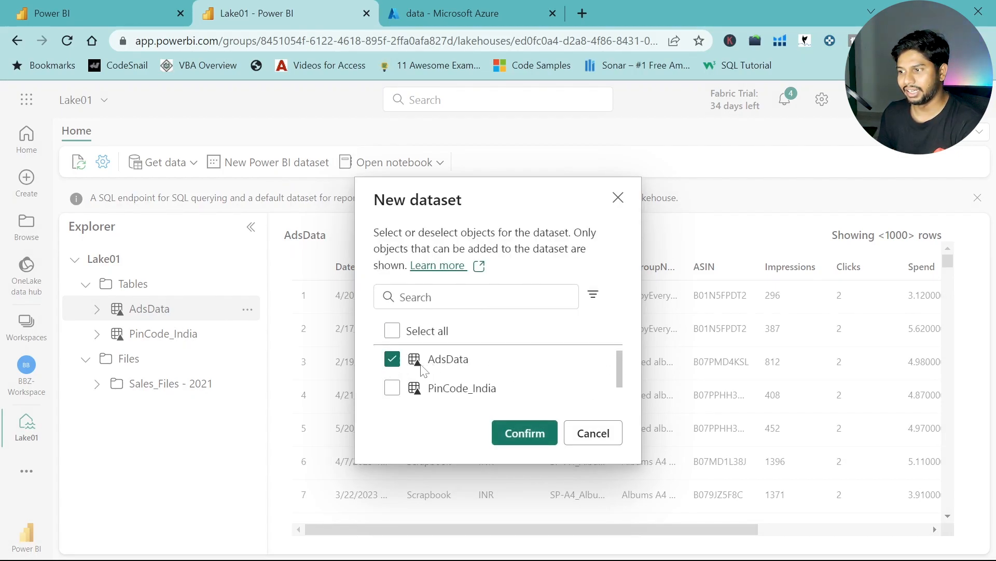
pyautogui.click(525, 433)
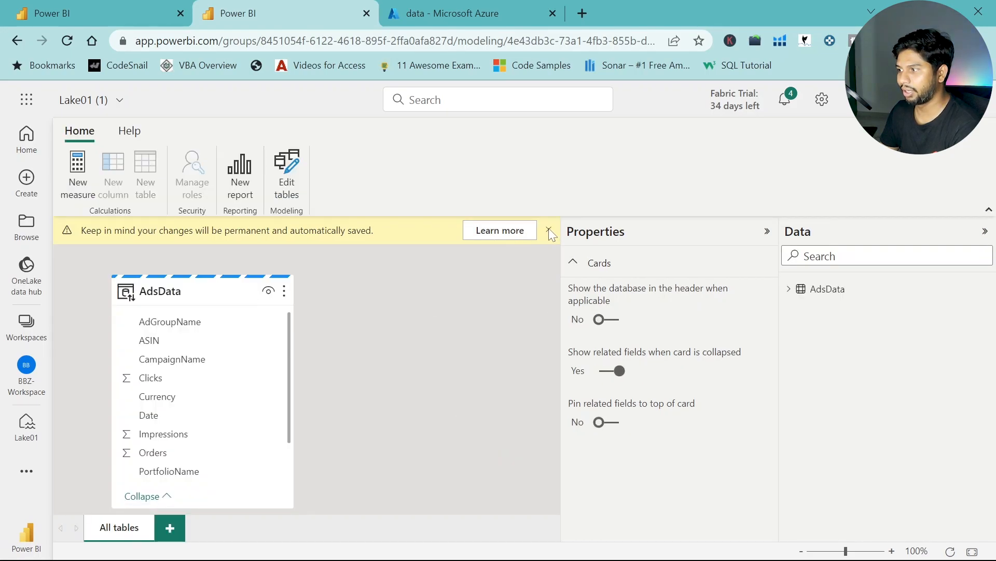
pyautogui.click(548, 229)
pyautogui.scroll(-1, 240, 371)
pyautogui.scroll(1, 239, 371)
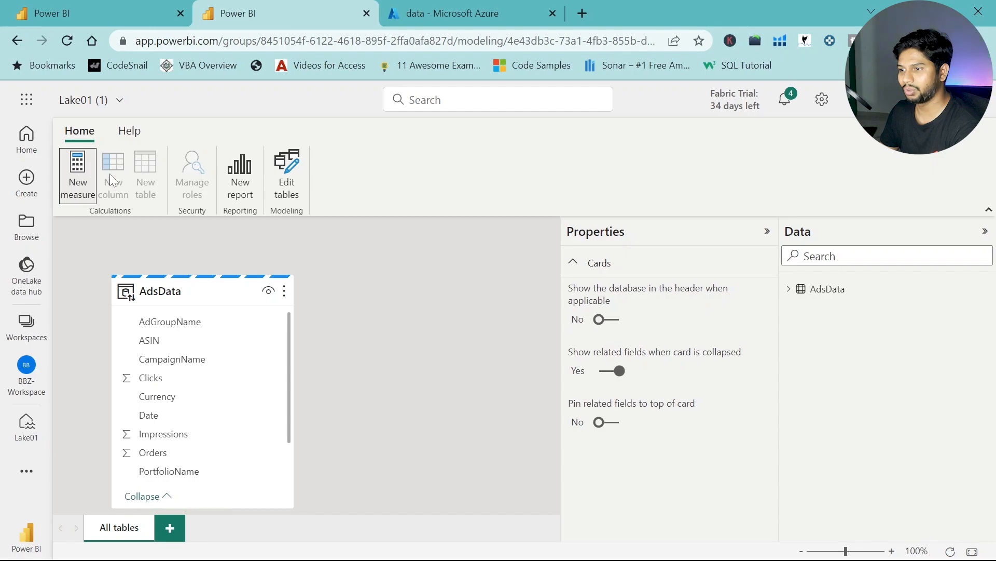
# - Add a new measure named ACOS to AdsData, enlarging the formula text and collapsing the side panes for more room
pyautogui.click(86, 166)
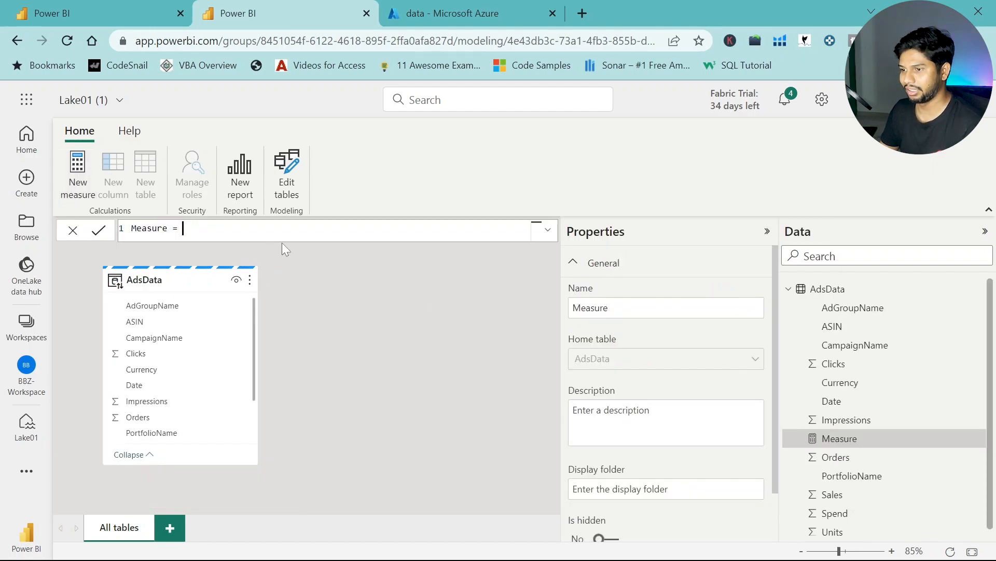
pyautogui.scroll(-1, 231, 334)
pyautogui.scroll(1, 196, 372)
pyautogui.hotkey('ctrl', 'shift', 'Left')
pyautogui.hotkey('ctrl', 'shift', 'Left')
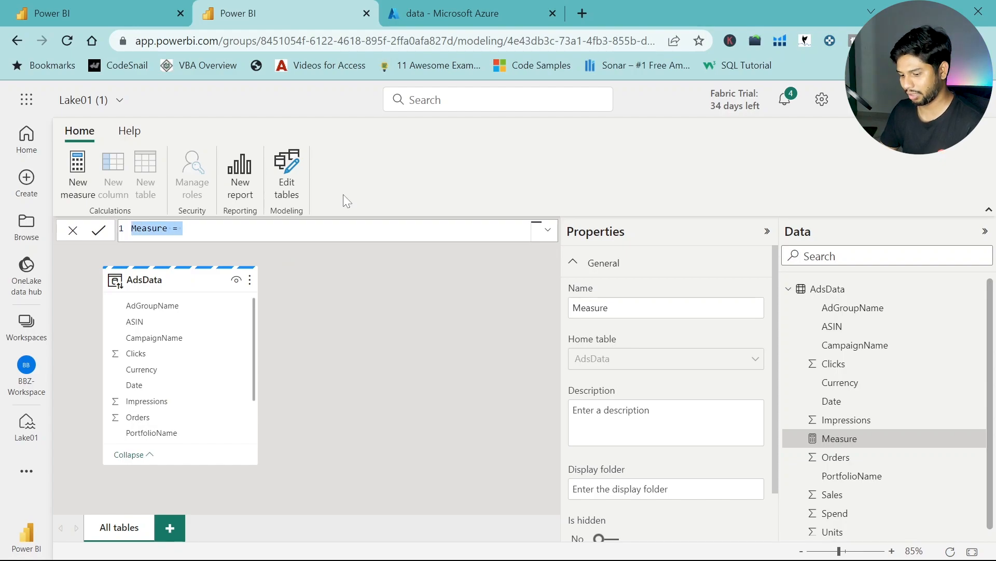
pyautogui.write('ACOS')
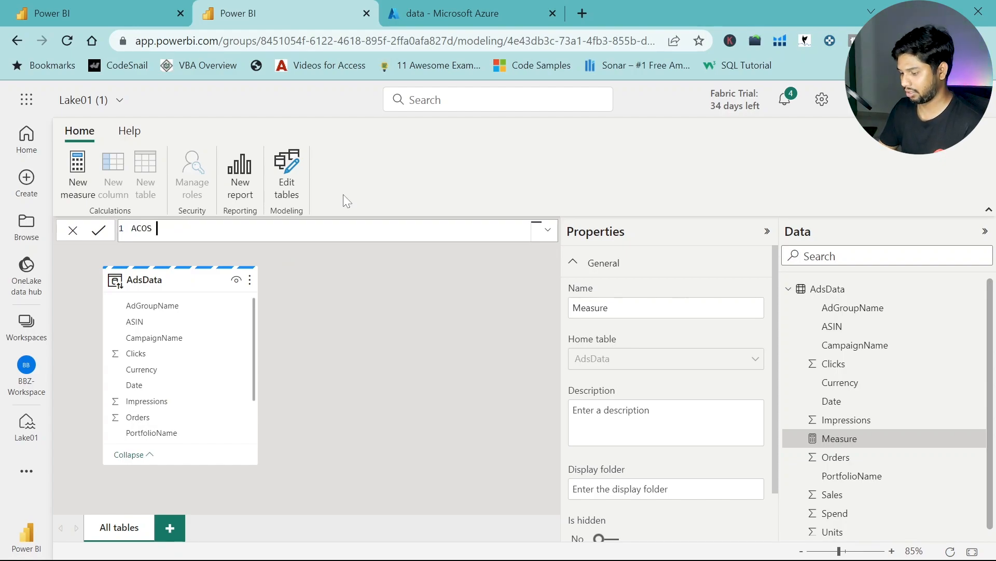
pyautogui.scroll(10, 262, 231)
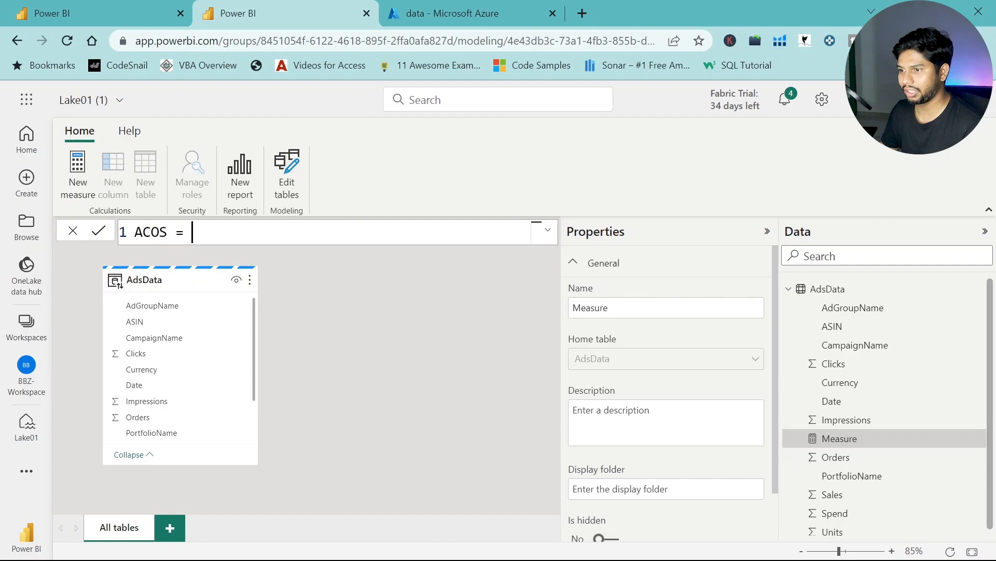
pyautogui.click(767, 231)
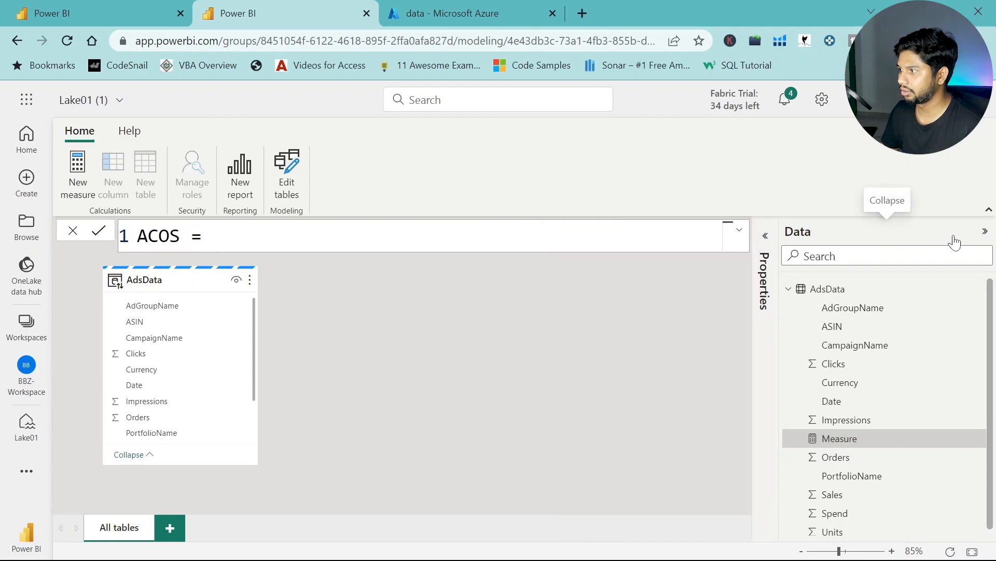
pyautogui.click(984, 232)
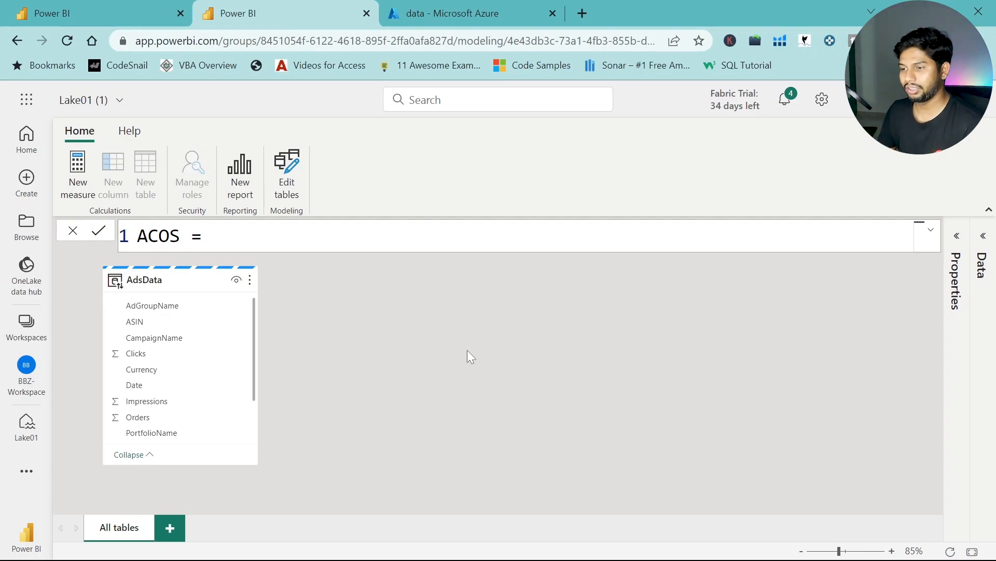
# - Begin the ACOS formula with DIVIDE, using SUM of AdsData[Spend] as the numerator
pyautogui.write('DIC')
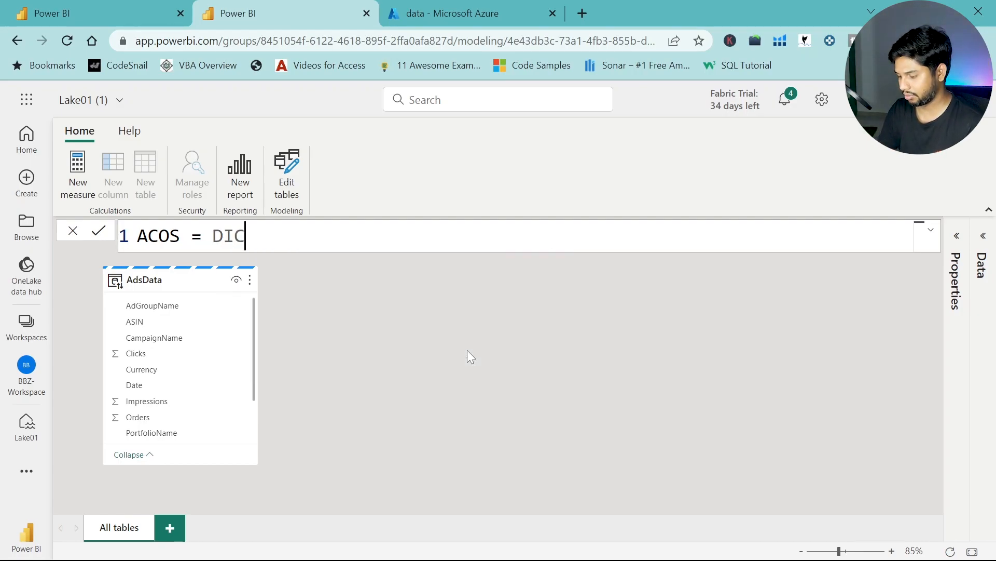
pyautogui.press('BackSpace')
pyautogui.write('VIDE')
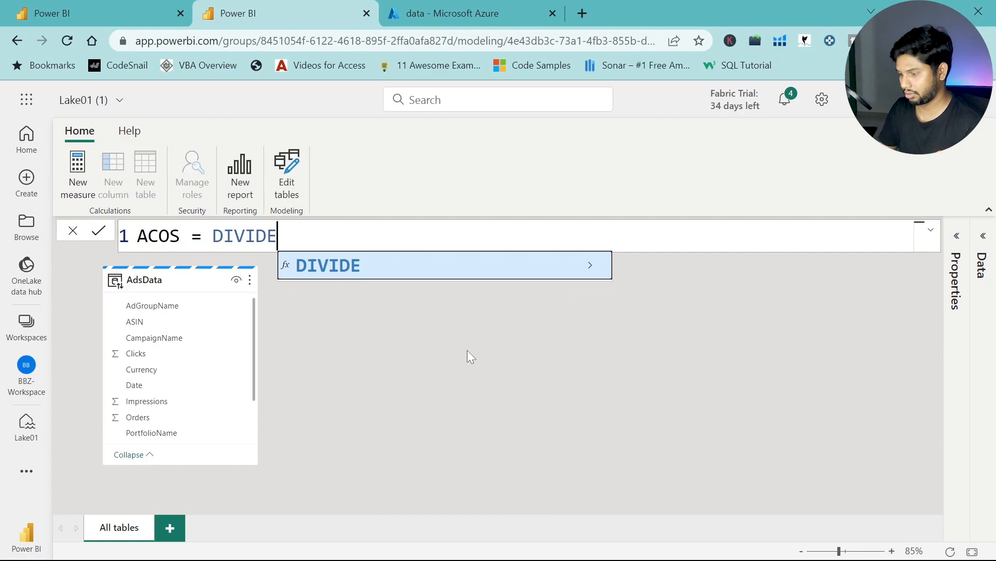
pyautogui.write('(SUM(')
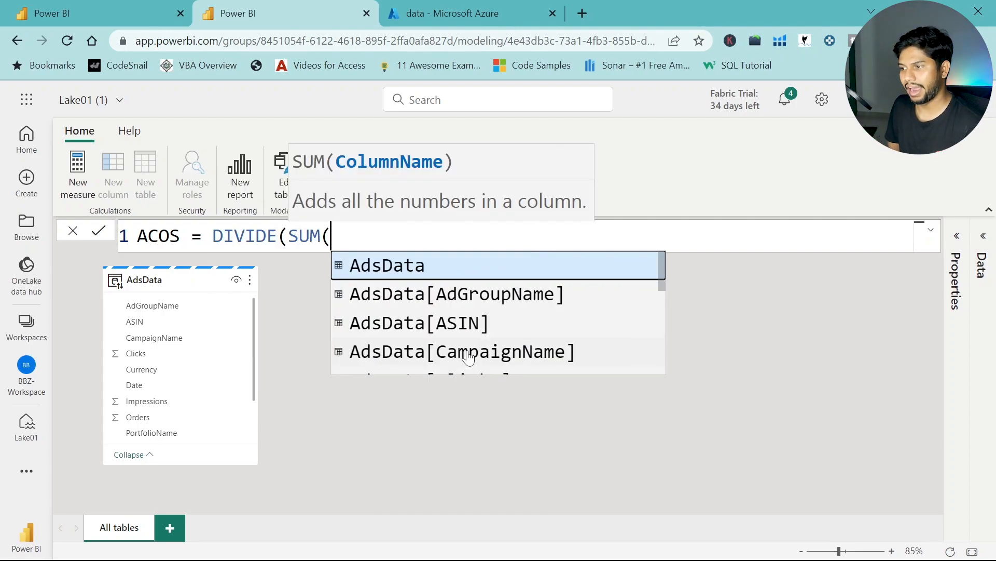
pyautogui.press('Down')
pyautogui.press('Down')
pyautogui.press('Down')
pyautogui.press('Down')
pyautogui.press('Down')
pyautogui.press('Down')
pyautogui.press('Down')
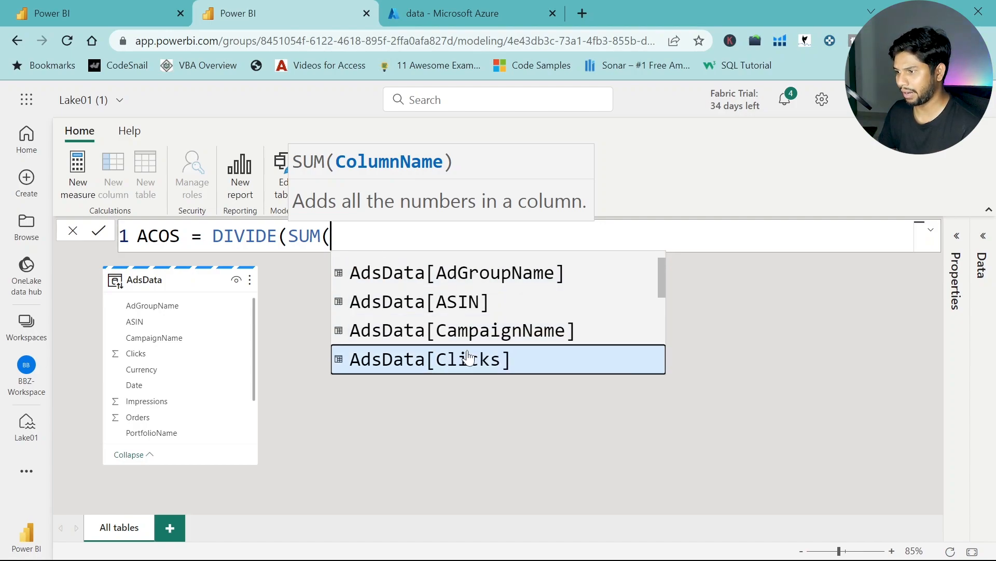
pyautogui.press('Down')
pyautogui.press('Down')
pyautogui.press('Down')
pyautogui.press('Down')
pyautogui.press('Down')
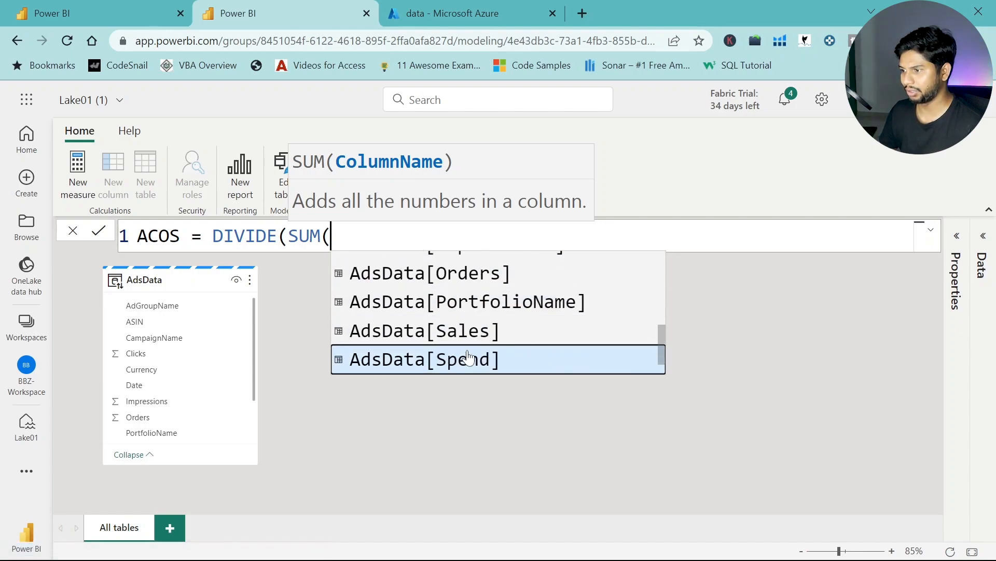
pyautogui.press('Up')
pyautogui.press('Tab')
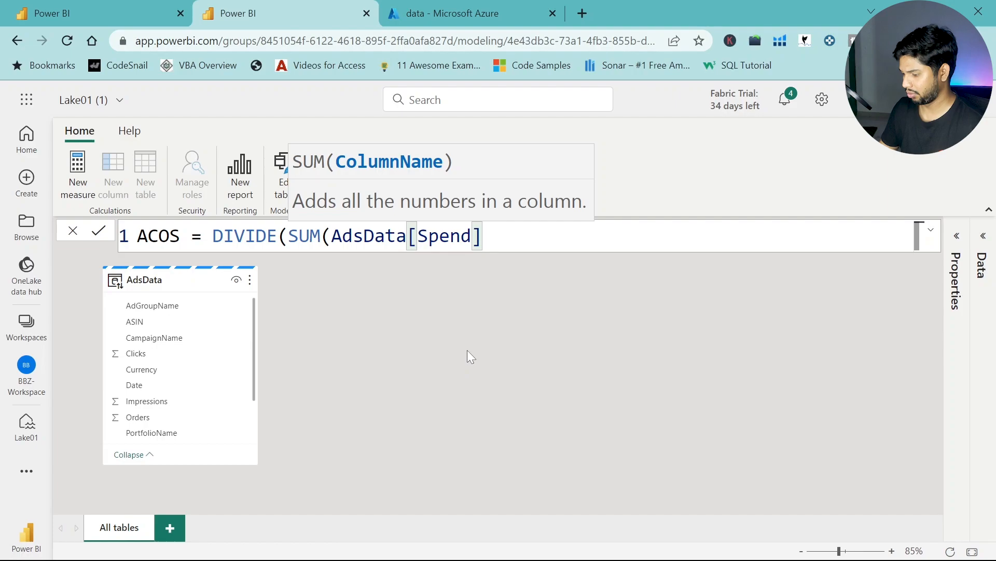
# - Complete the ACOS formula with SUM('AdsData'[Sales]) as the denominator and close the DIVIDE function
pyautogui.write('),S')
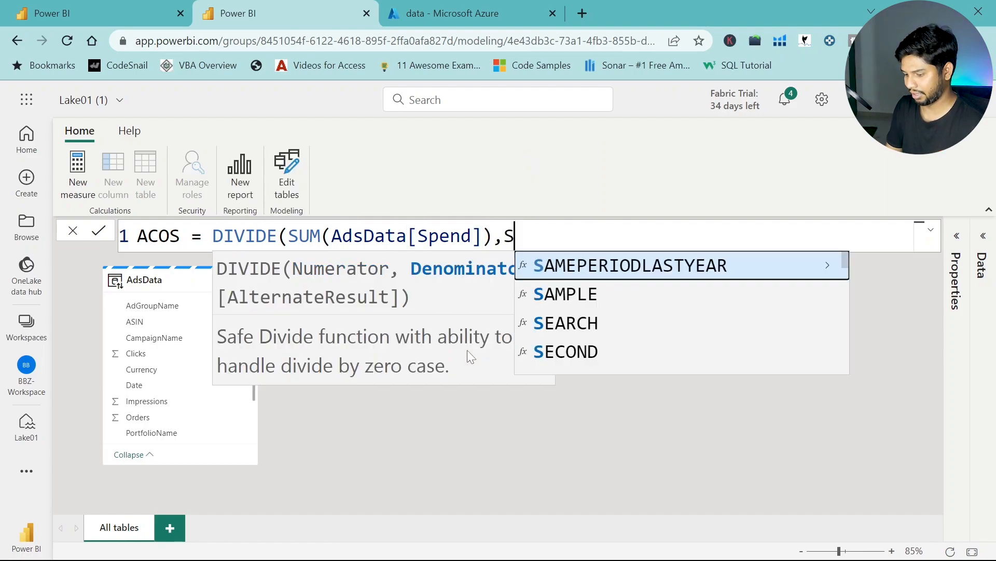
pyautogui.write("UM('")
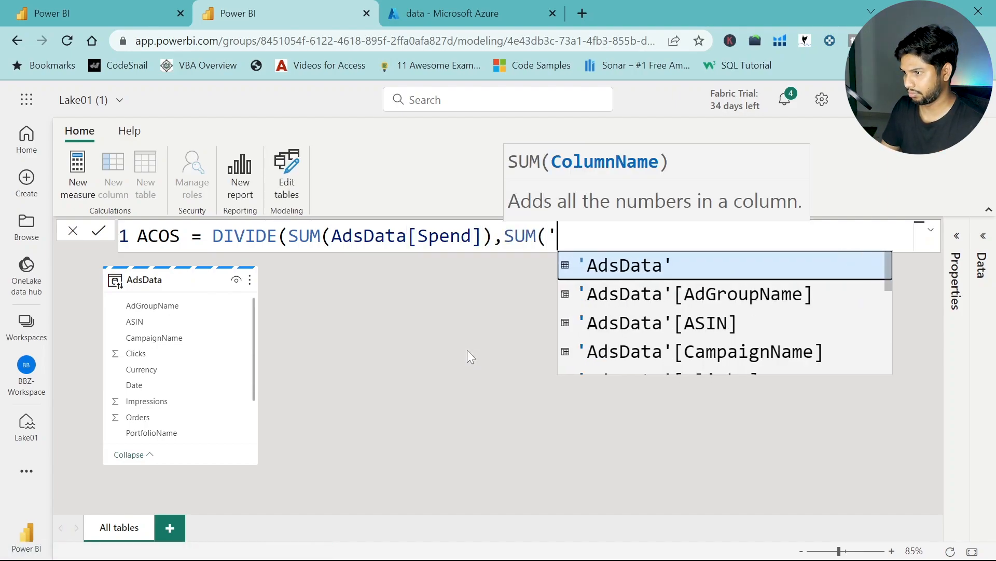
pyautogui.press('Down')
pyautogui.press('Down')
pyautogui.press('Down')
pyautogui.press('Down')
pyautogui.press('Down')
pyautogui.press('Down')
pyautogui.press('Down')
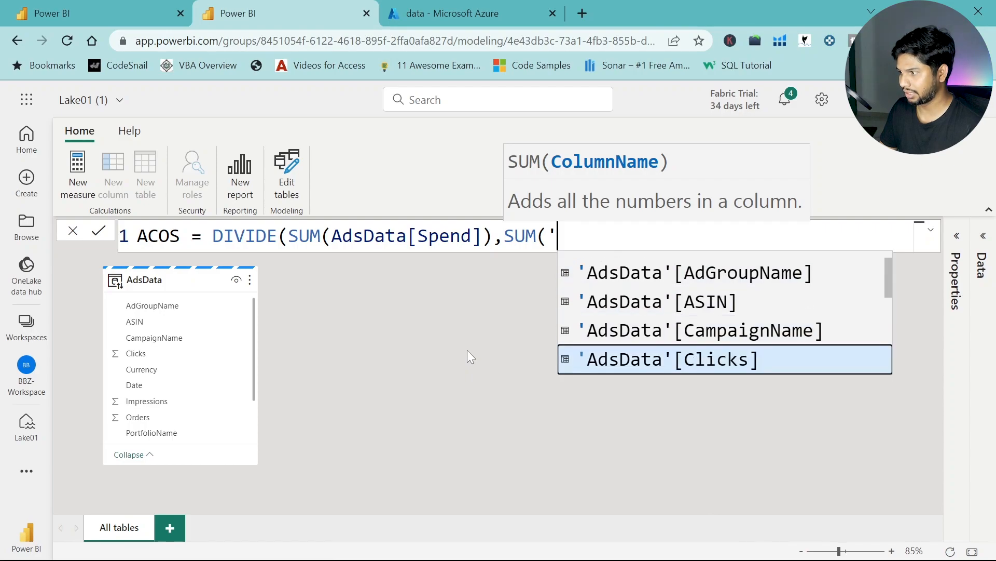
pyautogui.press('Down')
pyautogui.press('Down')
pyautogui.press('Down')
pyautogui.press('Down')
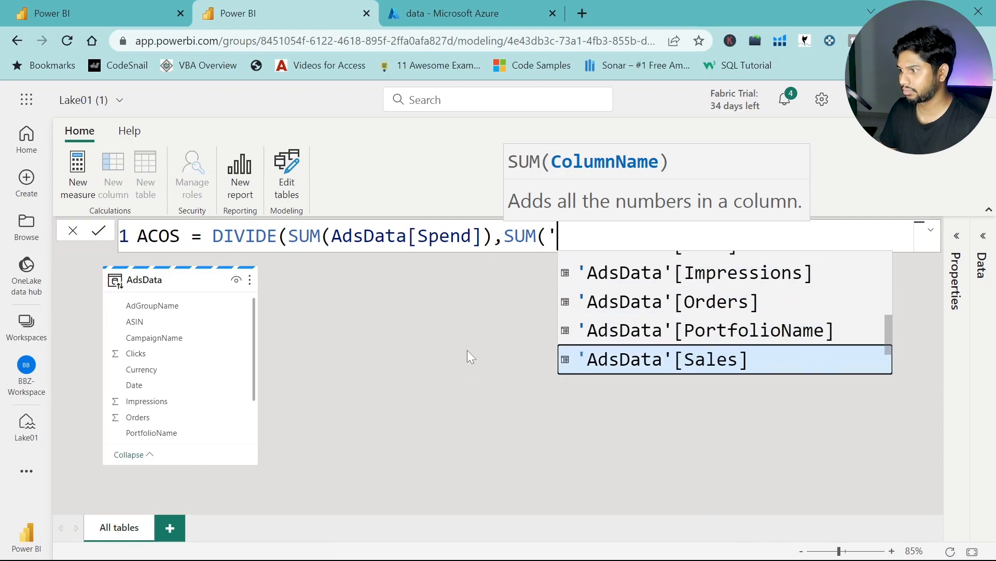
pyautogui.press('Up')
pyautogui.press('Tab')
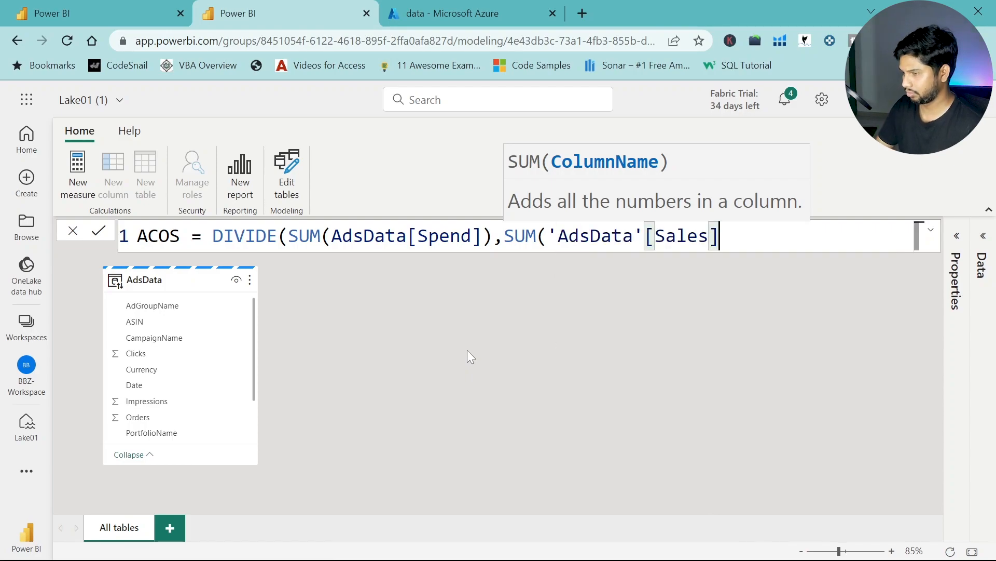
pyautogui.write('))')
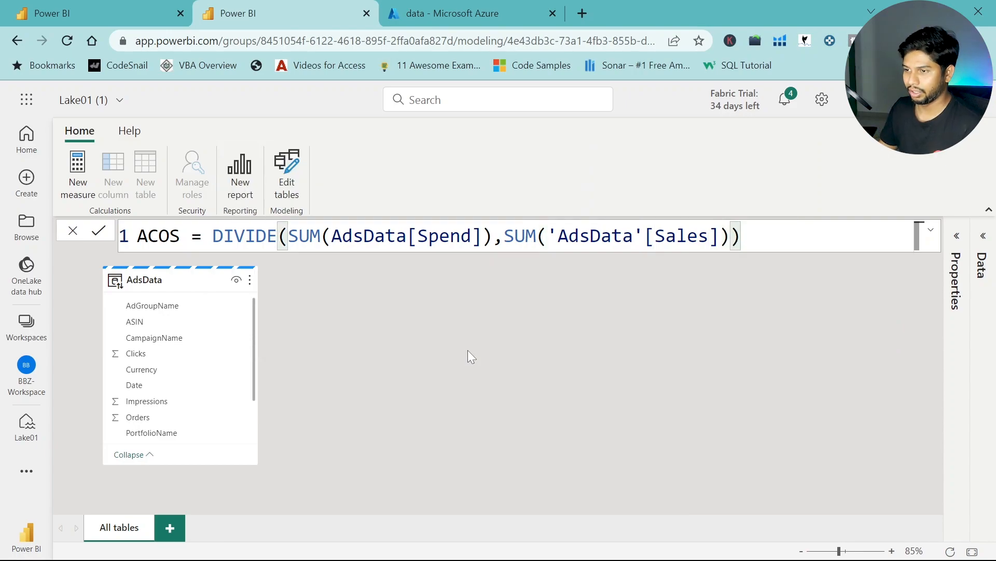
# - Commit the ACOS measure and create a new report from the dataset, expanding the AdsData fields
pyautogui.click(97, 231)
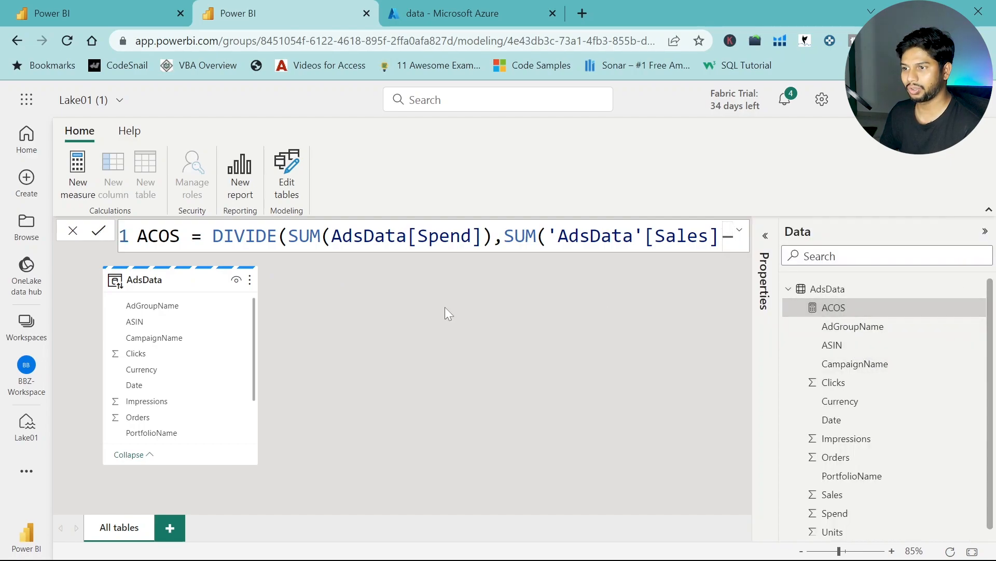
pyautogui.click(240, 178)
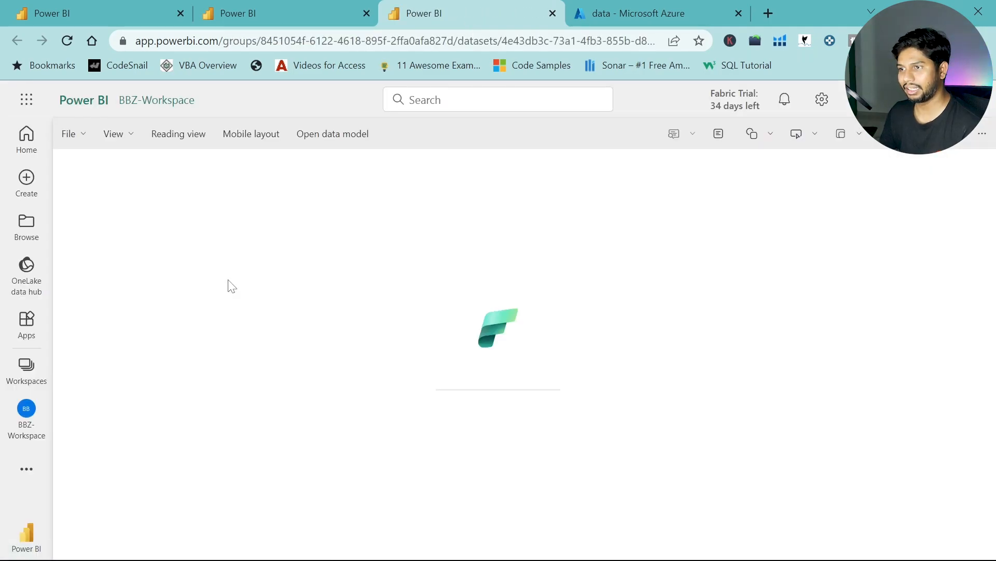
pyautogui.click(866, 222)
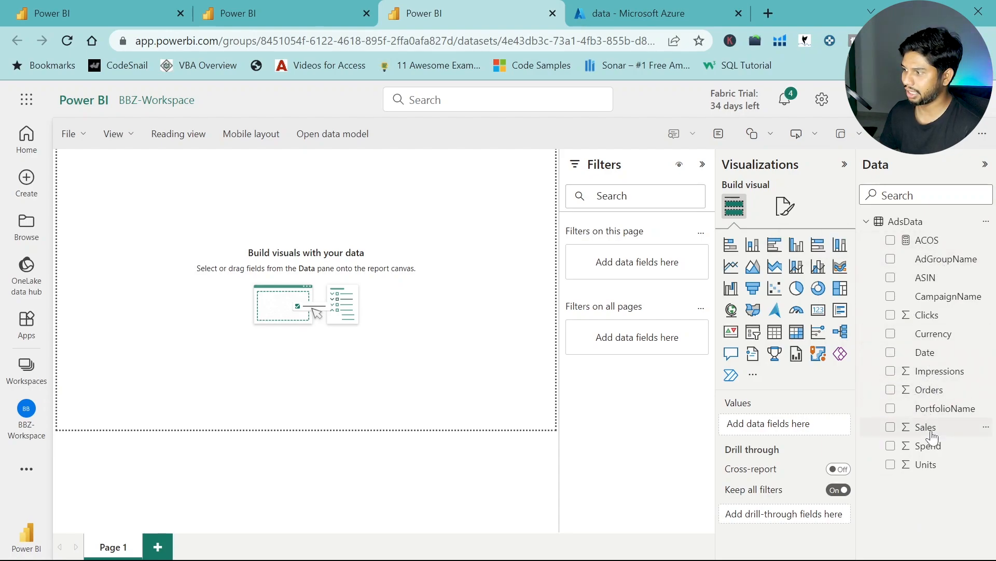
# - Build a table visual of ASIN and ACOS on the report page, enlarging it and moving it up on the canvas
pyautogui.moveTo(933, 278); pyautogui.dragTo(134, 282)
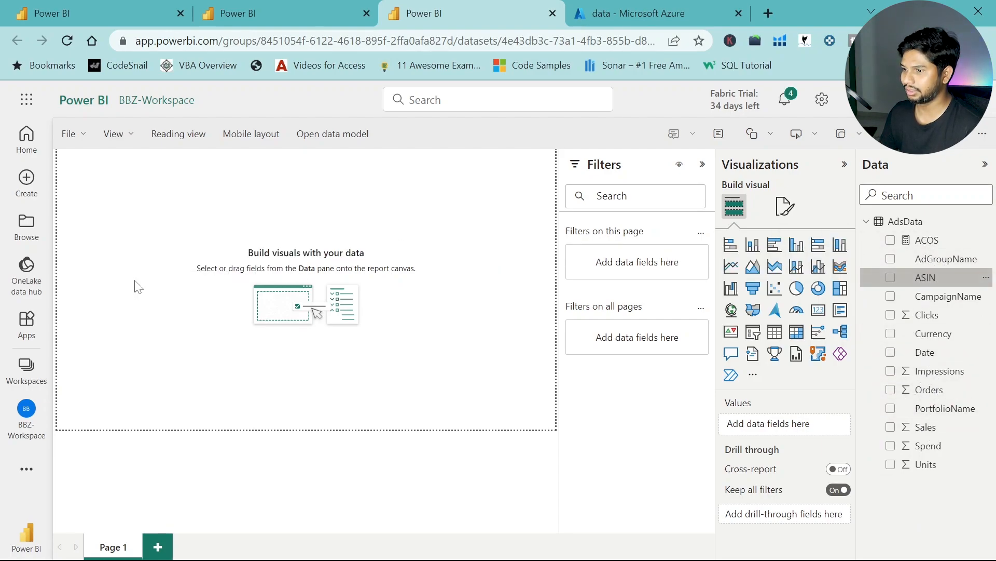
pyautogui.moveTo(189, 346); pyautogui.dragTo(401, 412)
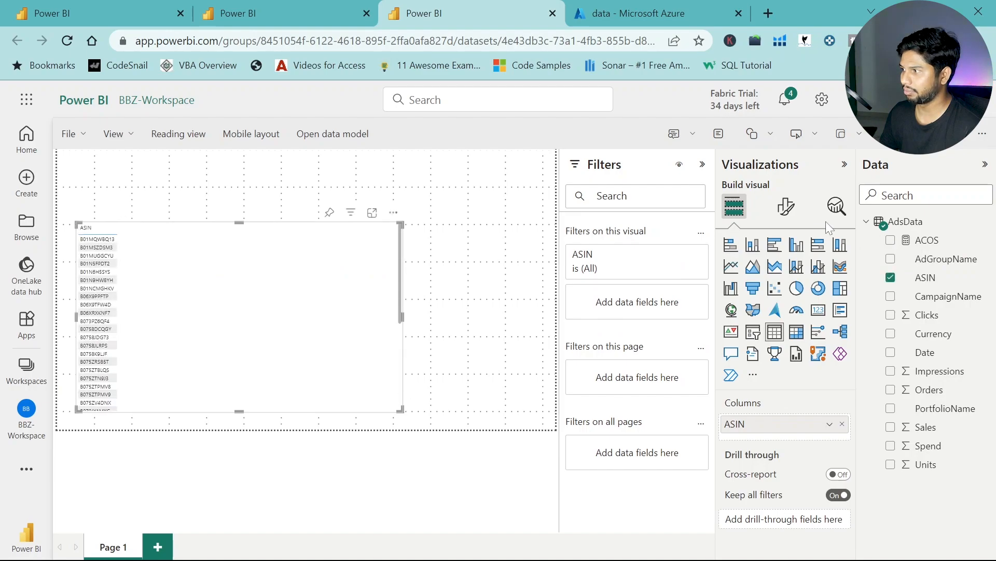
pyautogui.moveTo(927, 240); pyautogui.dragTo(316, 301)
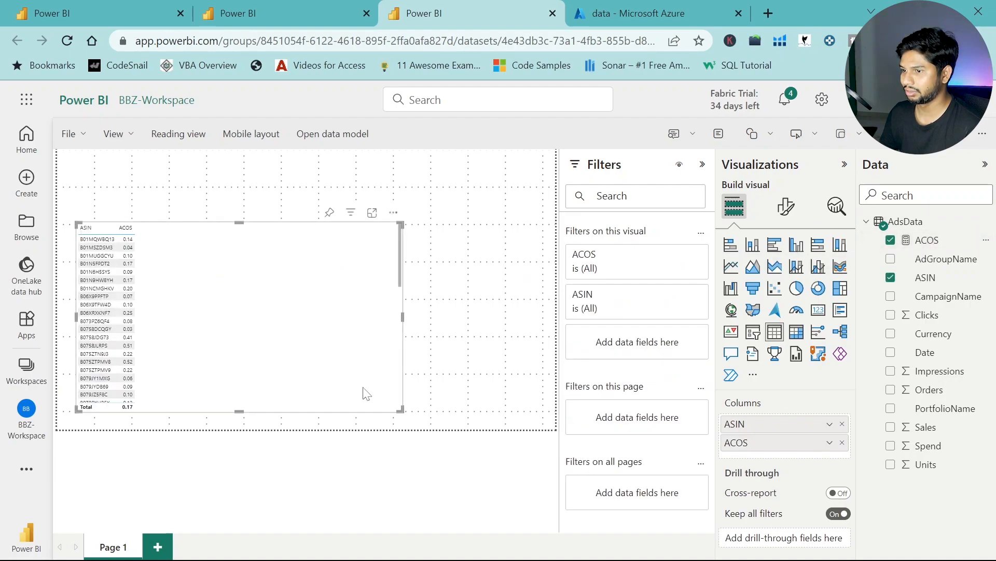
pyautogui.moveTo(364, 391); pyautogui.dragTo(373, 348)
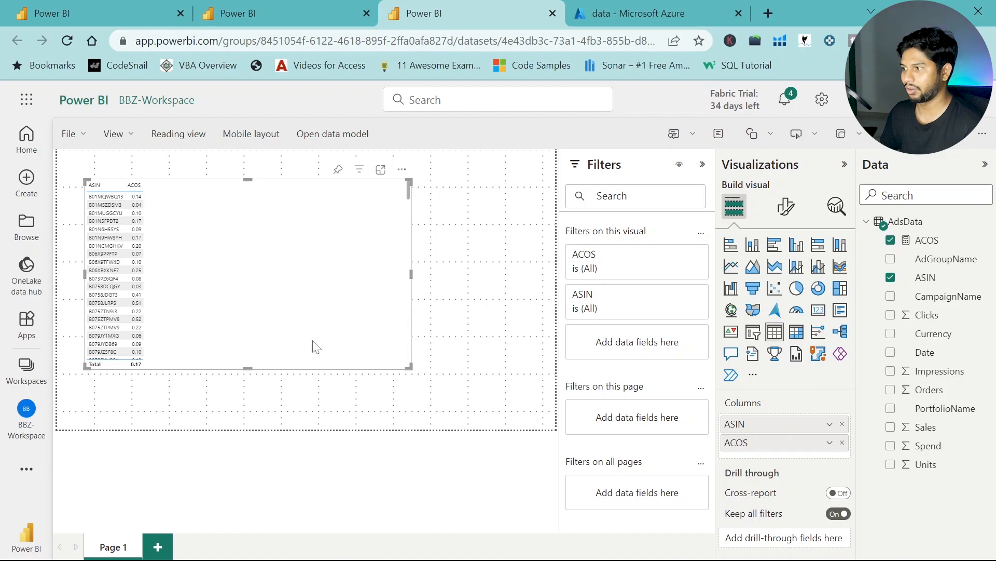
# - Set the table's global font size to 25 and enlarge the visual to show more rows
pyautogui.click(786, 206)
pyautogui.write('Size')
pyautogui.click(767, 357)
pyautogui.write('25')
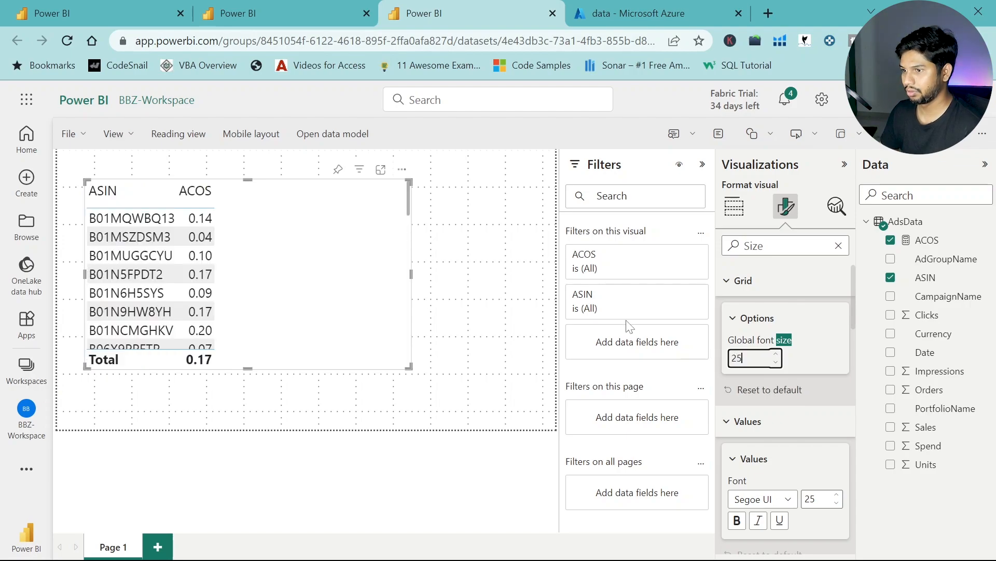
pyautogui.click(769, 275)
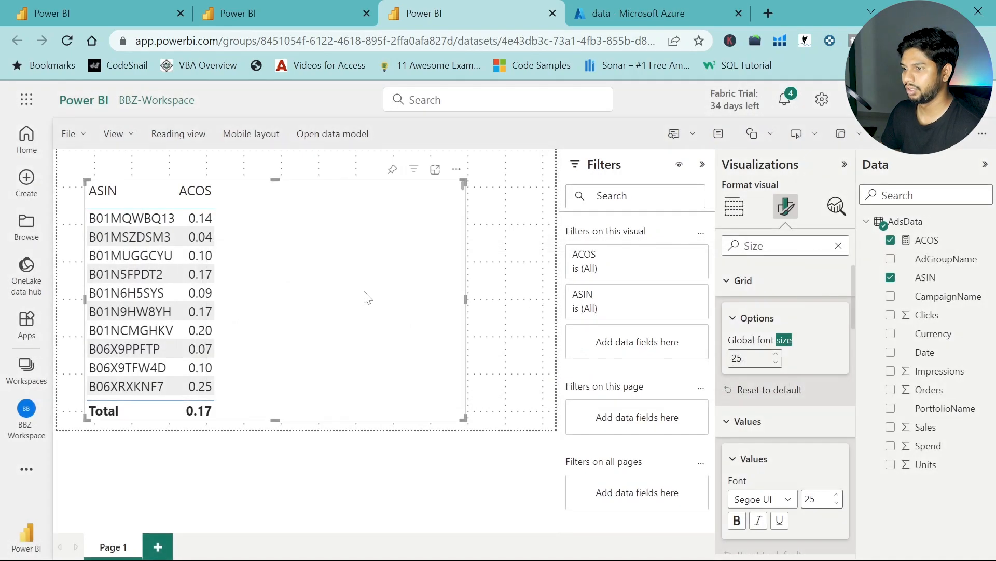
# - Check the report's save options, and revisit the Azure data container, the Lake01 dataset model and the BBZ-Workspace item list
pyautogui.click(68, 134)
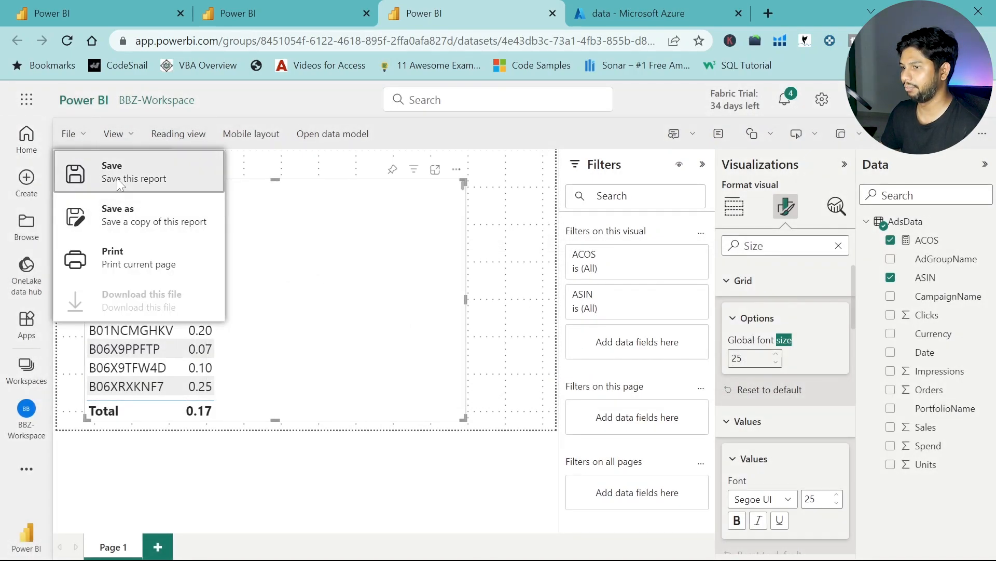
pyautogui.click(529, 233)
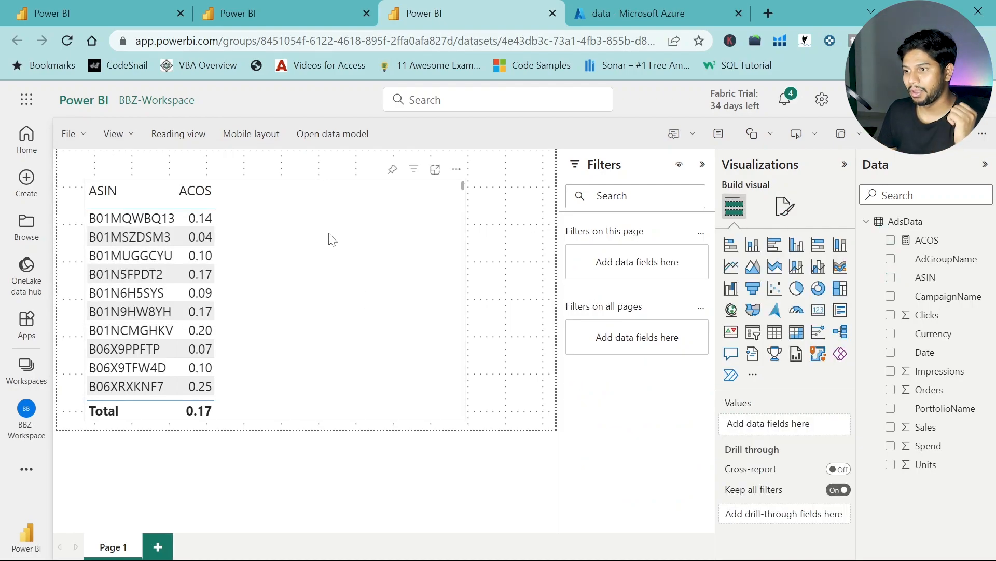
pyautogui.click(653, 18)
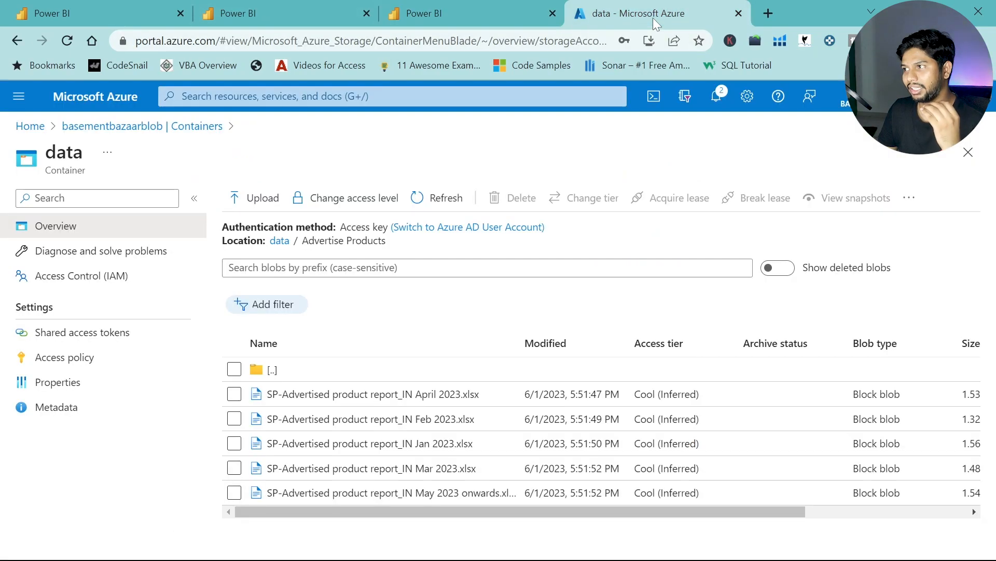
pyautogui.click(283, 9)
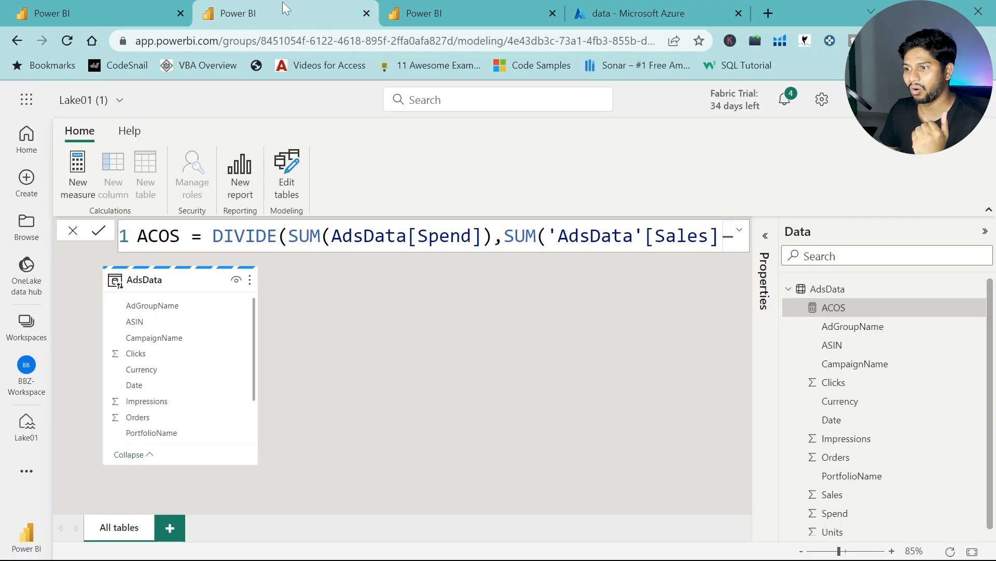
pyautogui.click(434, 11)
pyautogui.click(301, 5)
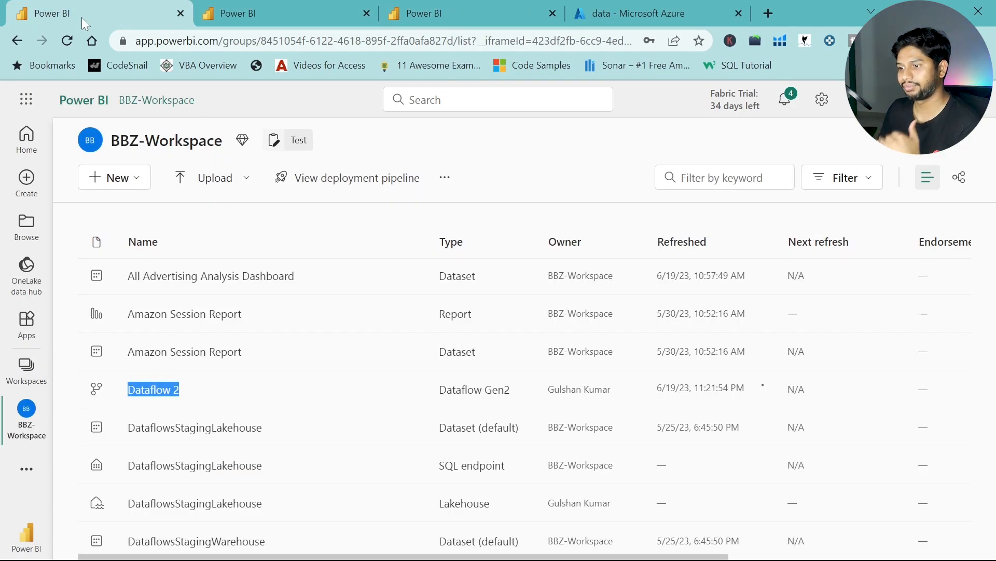